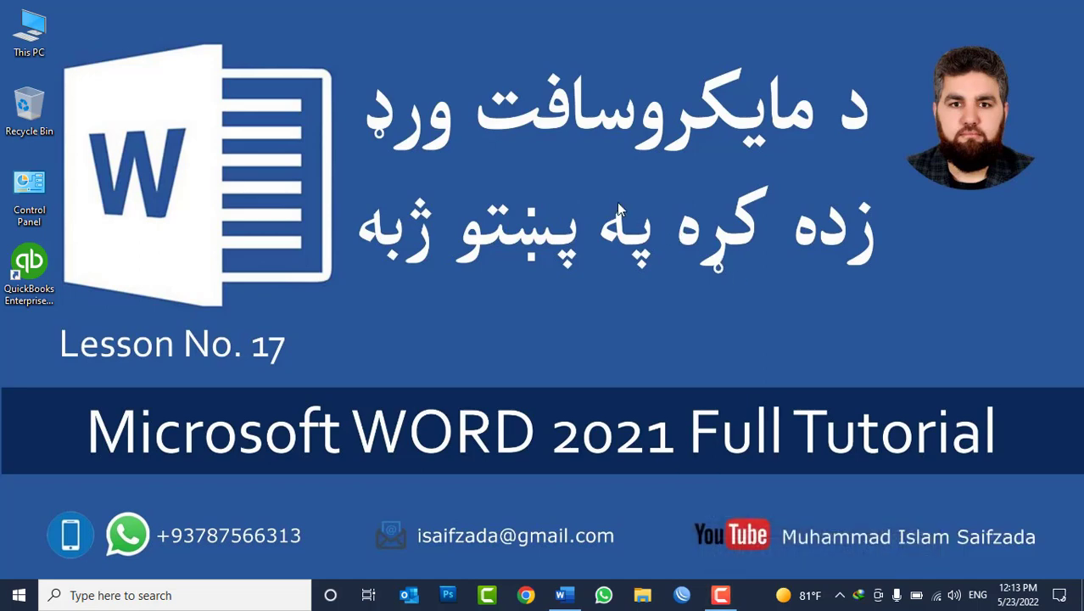
# Refresh the desktop and restore the blank Document1 Word window
pyautogui.rightClick(615, 189)
pyautogui.click(661, 238)
pyautogui.click(559, 595)
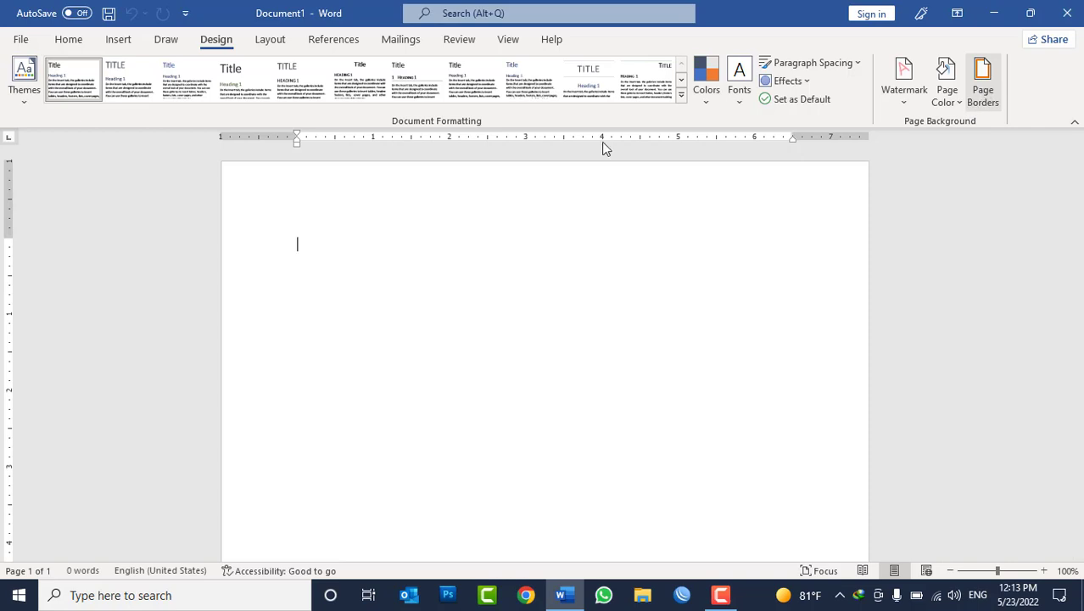
# Generate 10 pages of filler text with =rand(111) and scroll through it
pyautogui.click(278, 44)
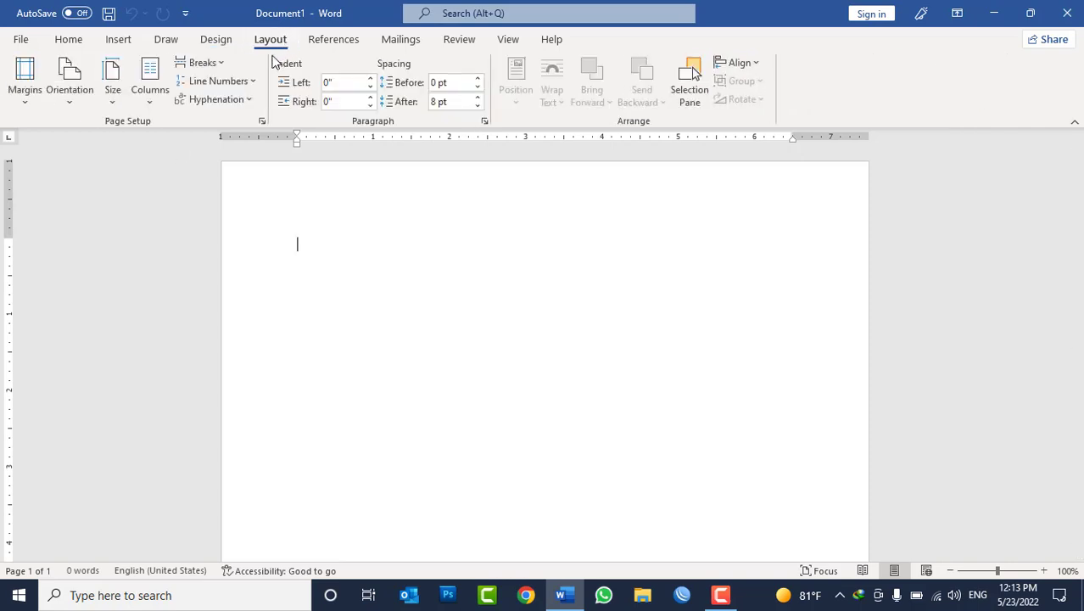
pyautogui.write('=')
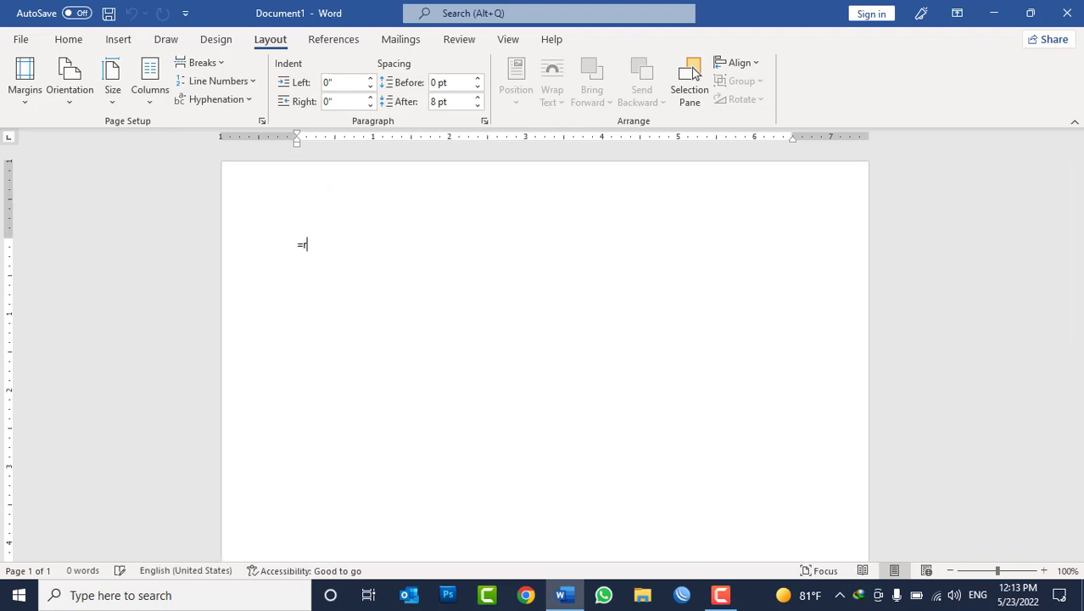
pyautogui.write('rand(111')
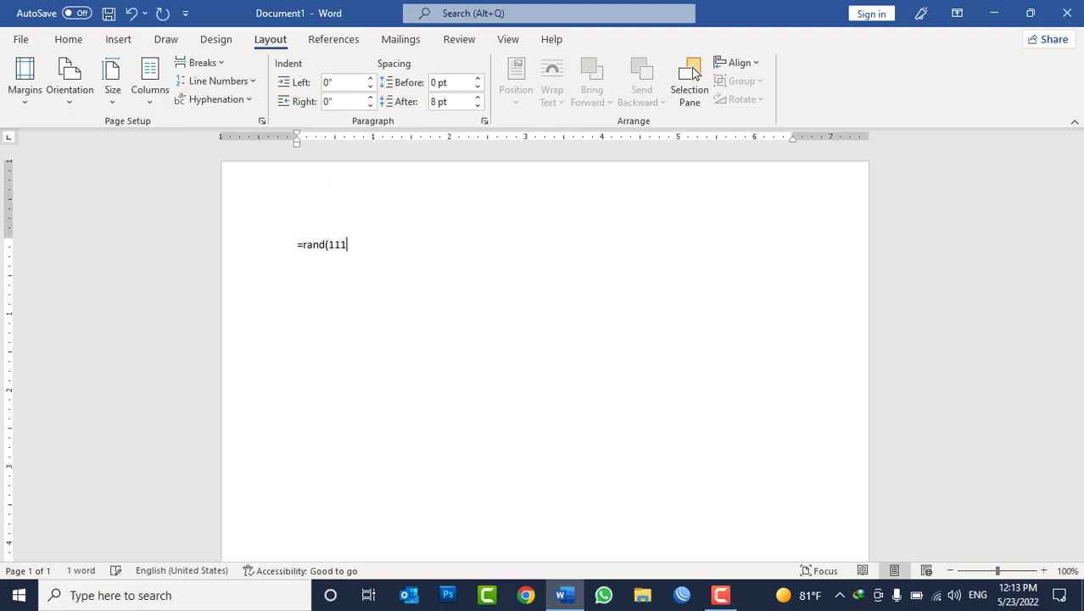
pyautogui.write(')')
pyautogui.press('Return')
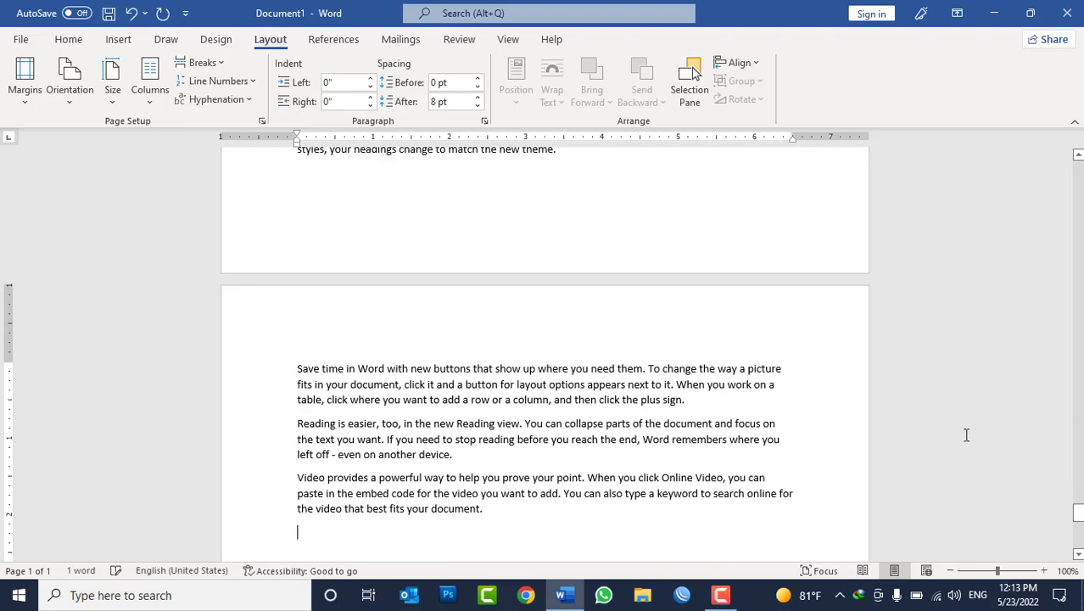
pyautogui.moveTo(1078, 508); pyautogui.dragTo(1076, 165)
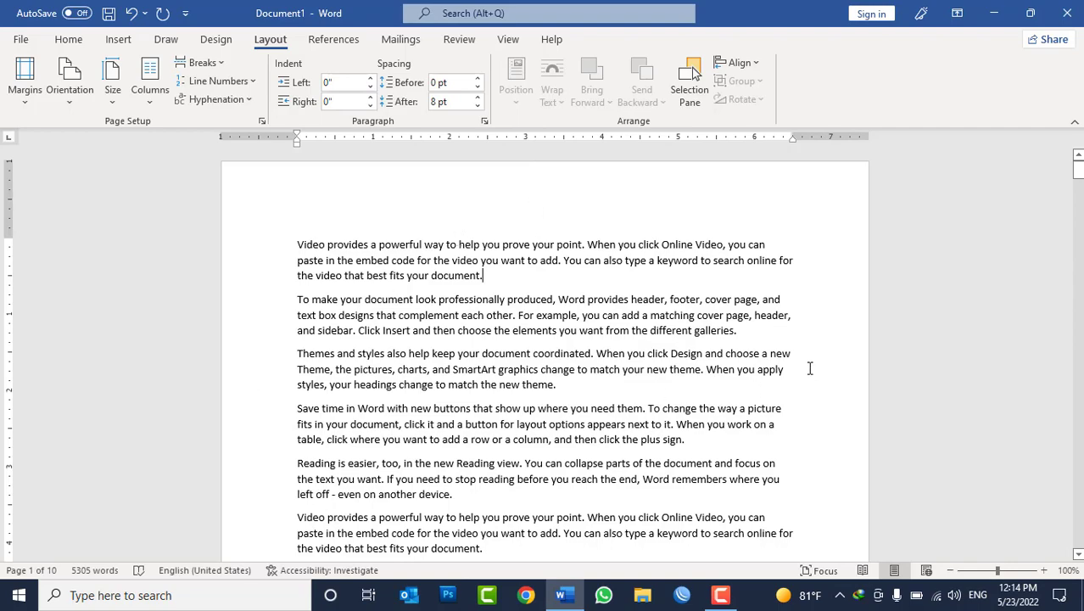
pyautogui.scroll(-5, 763, 365)
pyautogui.scroll(-5, 754, 379)
pyautogui.scroll(-5, 691, 376)
pyautogui.scroll(-2, 573, 326)
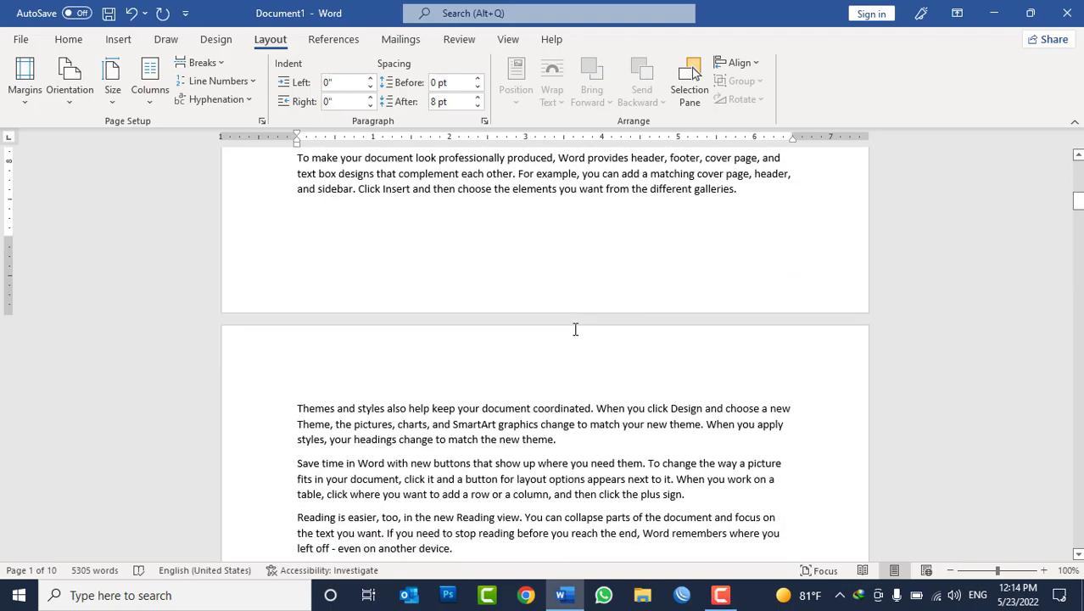
pyautogui.scroll(-2, 571, 286)
pyautogui.scroll(-2, 543, 235)
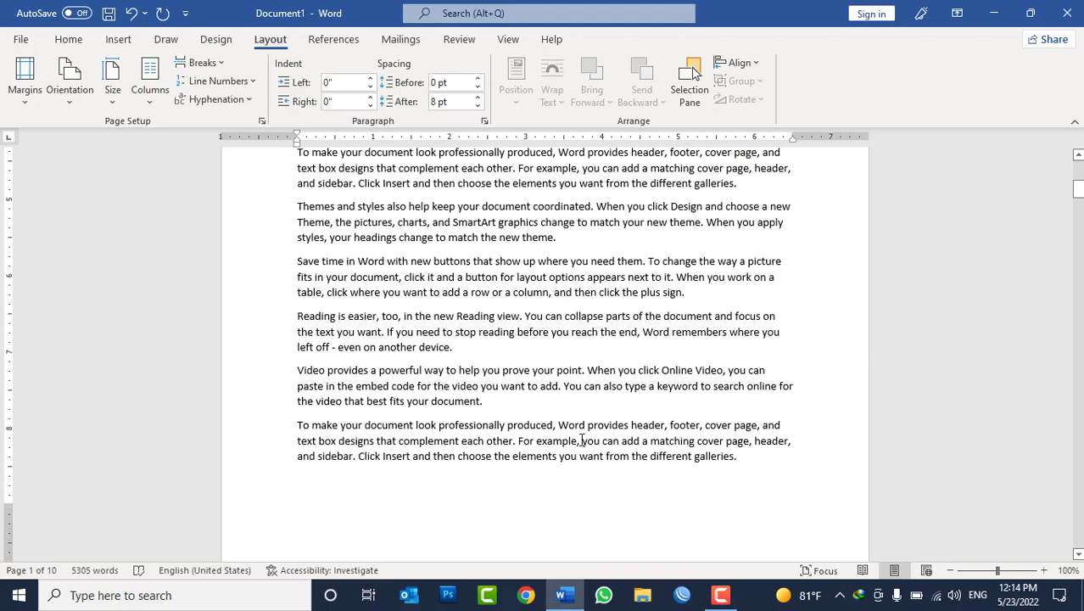
pyautogui.scroll(3, 349, 310)
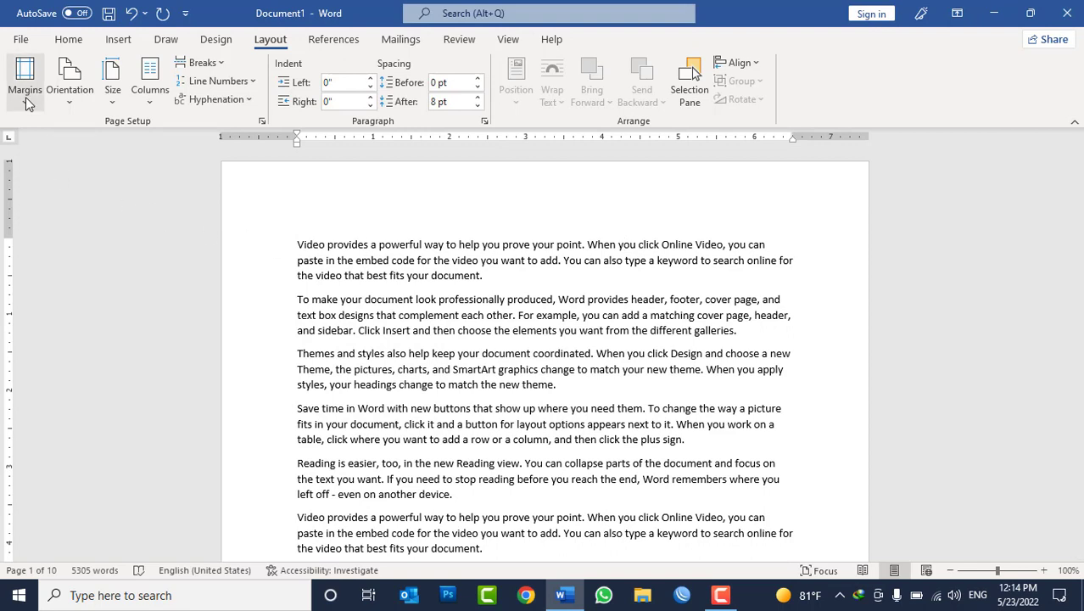
# Apply Narrow 0.5-inch margins, then reopen the Margins presets and close them unchanged
pyautogui.click(24, 100)
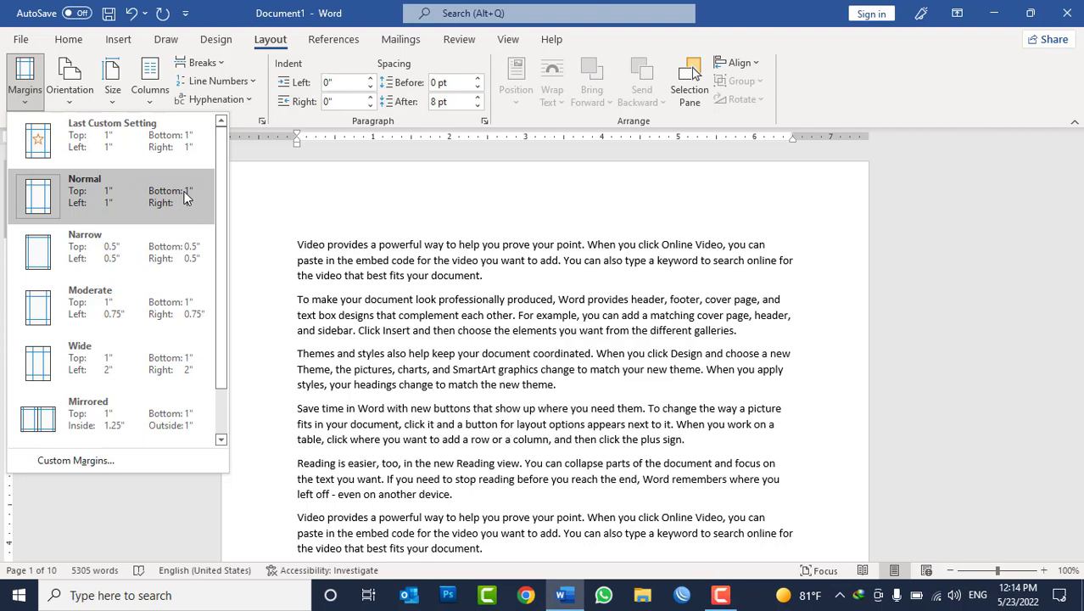
pyautogui.click(92, 247)
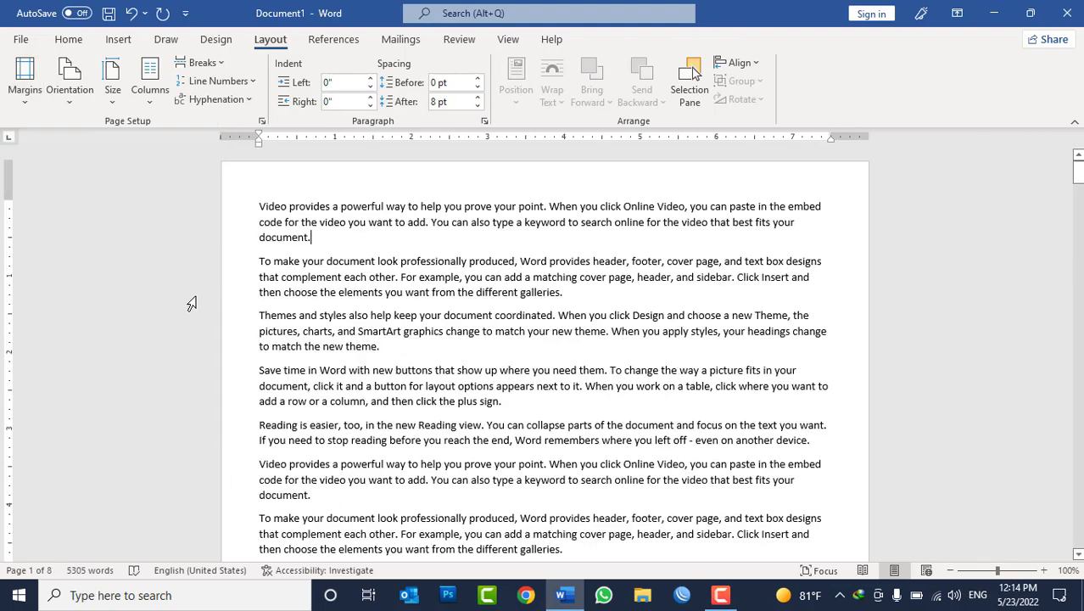
pyautogui.scroll(-2, 519, 316)
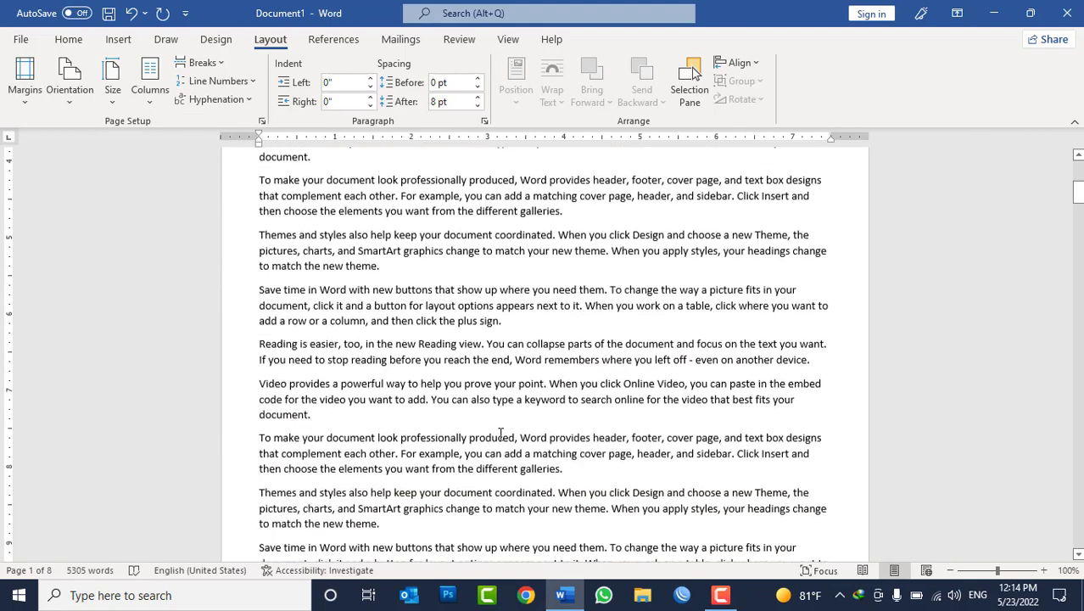
pyautogui.scroll(-1, 509, 356)
pyautogui.scroll(3, 501, 395)
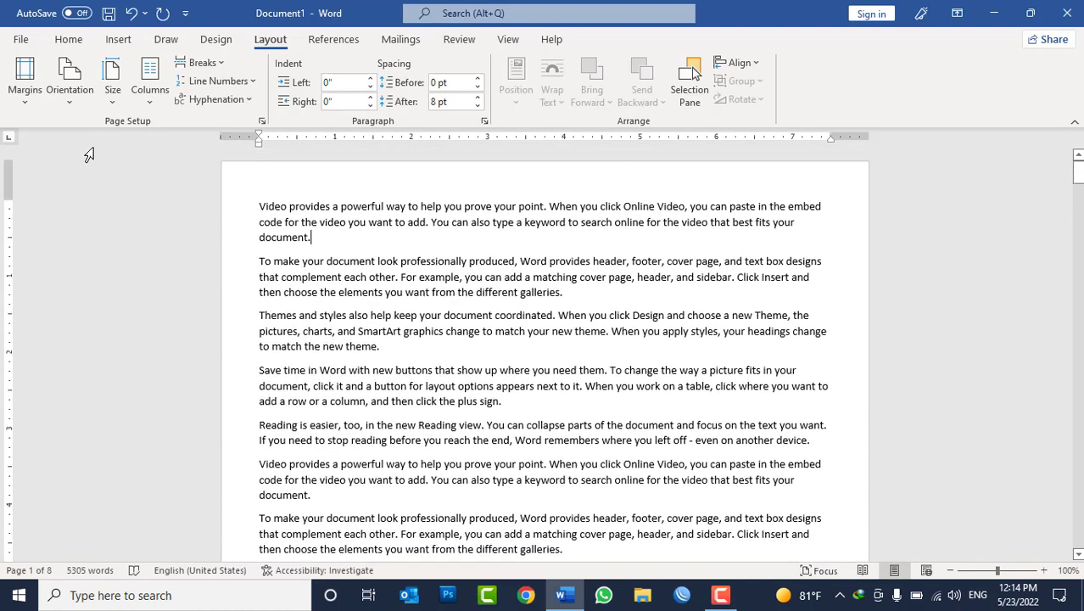
pyautogui.click(28, 100)
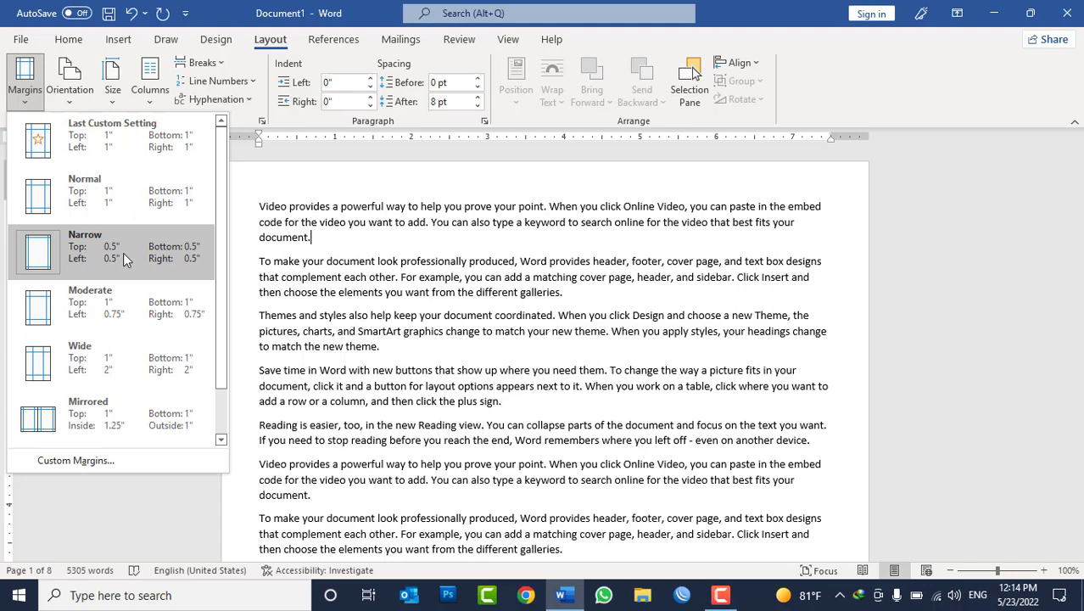
pyautogui.click(259, 206)
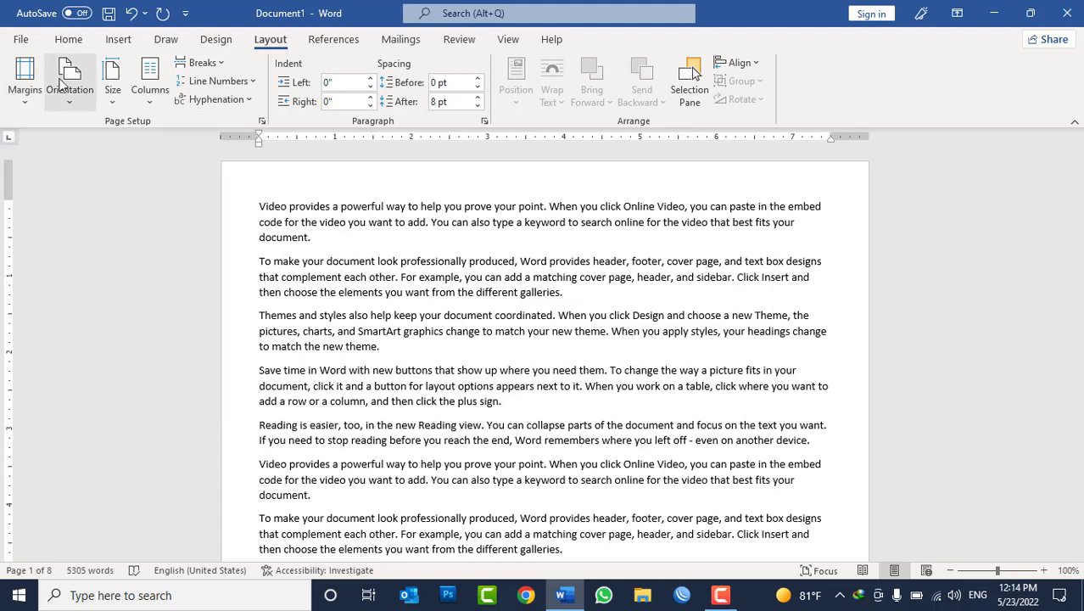
pyautogui.click(32, 39)
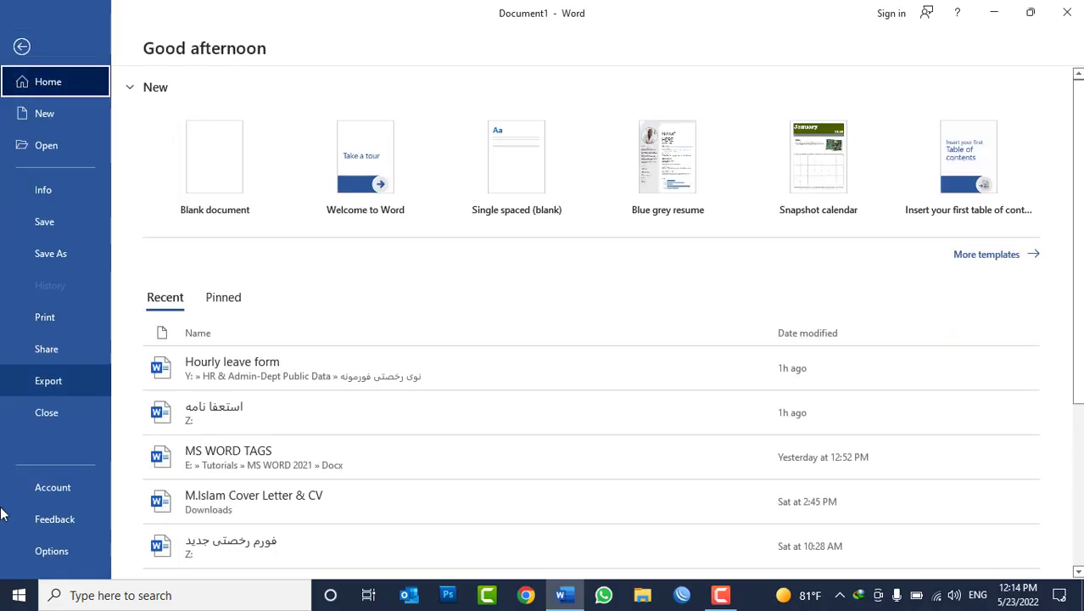
pyautogui.click(66, 549)
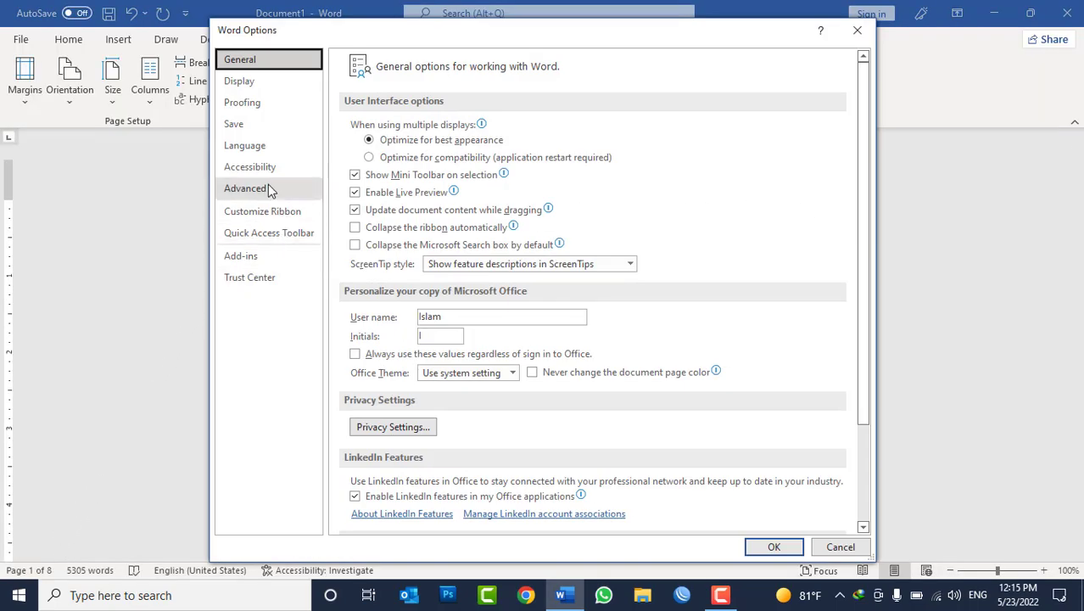
pyautogui.click(268, 189)
pyautogui.scroll(-5, 604, 241)
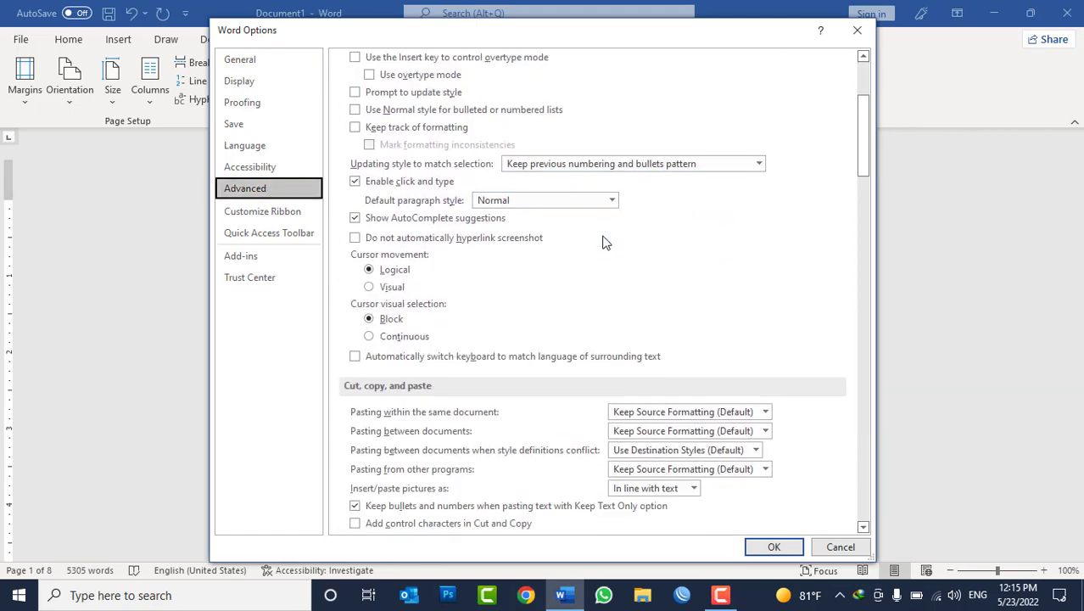
pyautogui.scroll(-5, 604, 242)
pyautogui.scroll(-4, 603, 241)
pyautogui.scroll(-4, 603, 241)
pyautogui.scroll(-2, 604, 241)
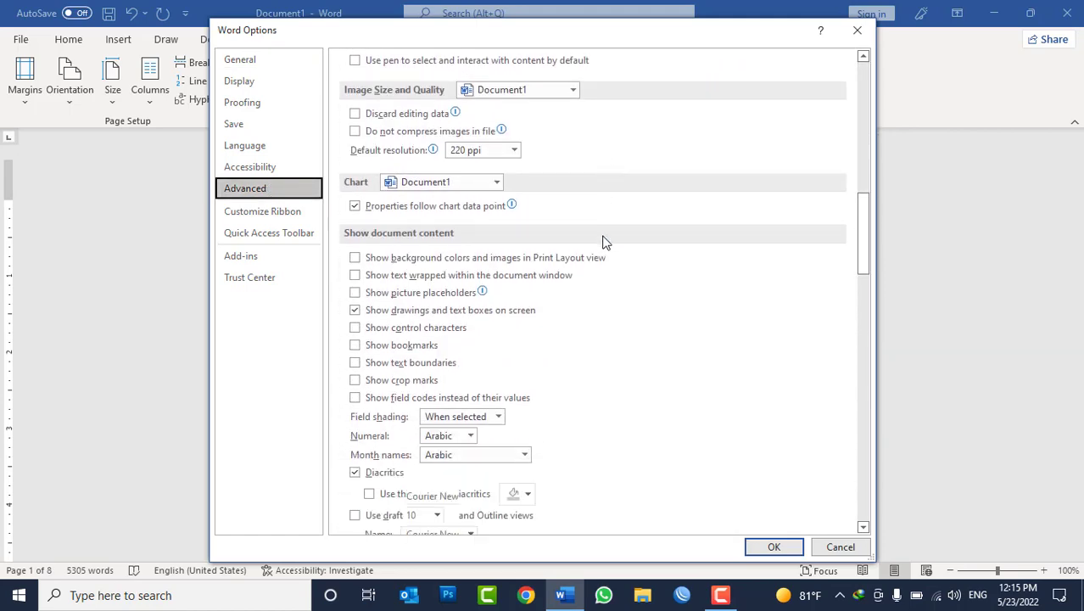
pyautogui.scroll(-1, 604, 242)
pyautogui.scroll(-3, 603, 241)
pyautogui.scroll(-3, 604, 242)
pyautogui.scroll(-4, 604, 242)
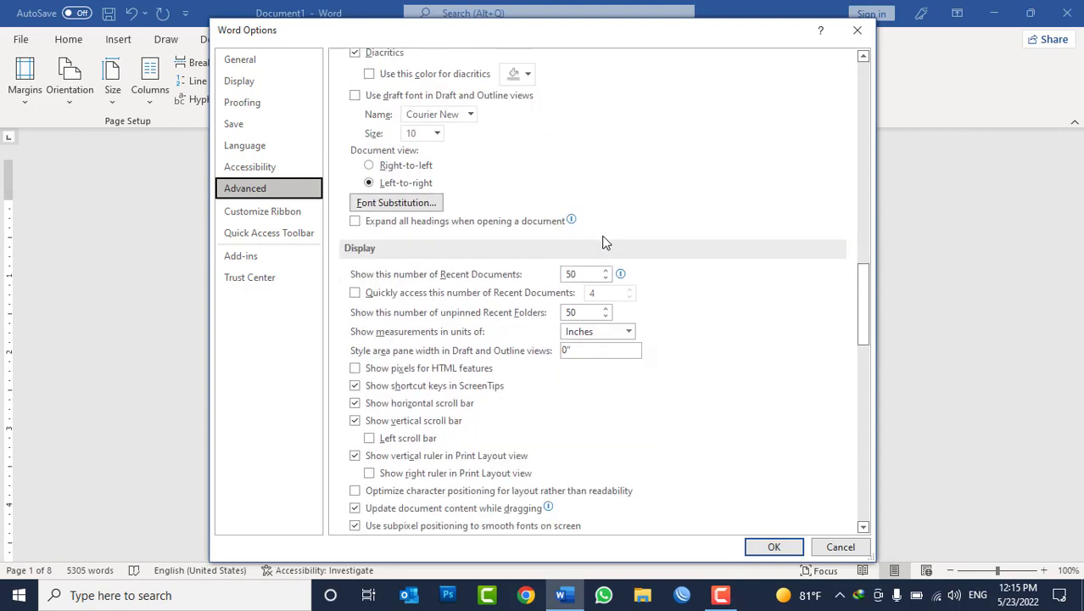
pyautogui.scroll(-1, 604, 242)
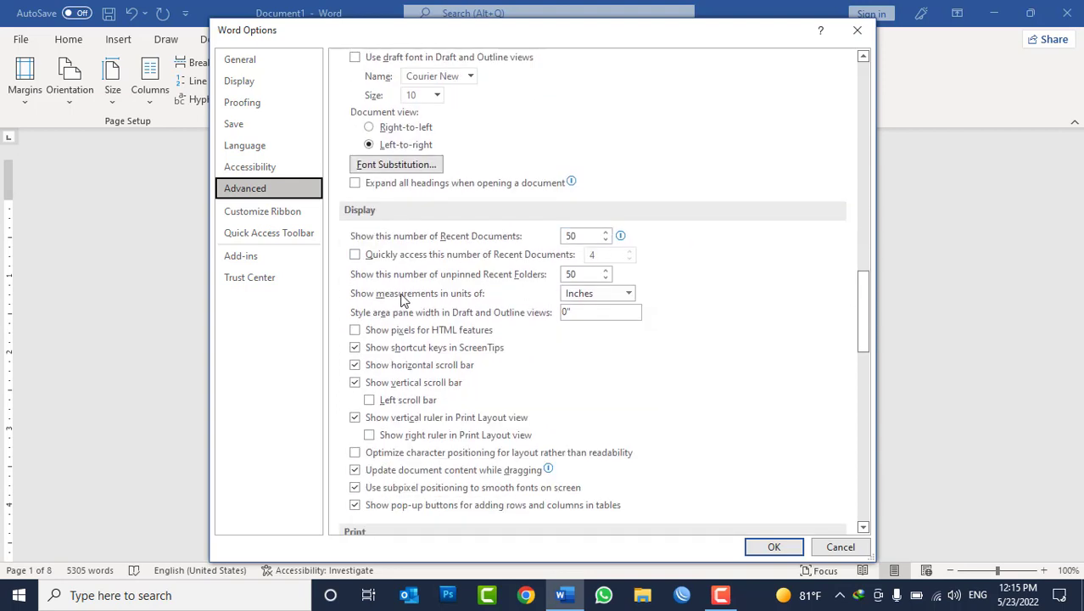
pyautogui.click(585, 294)
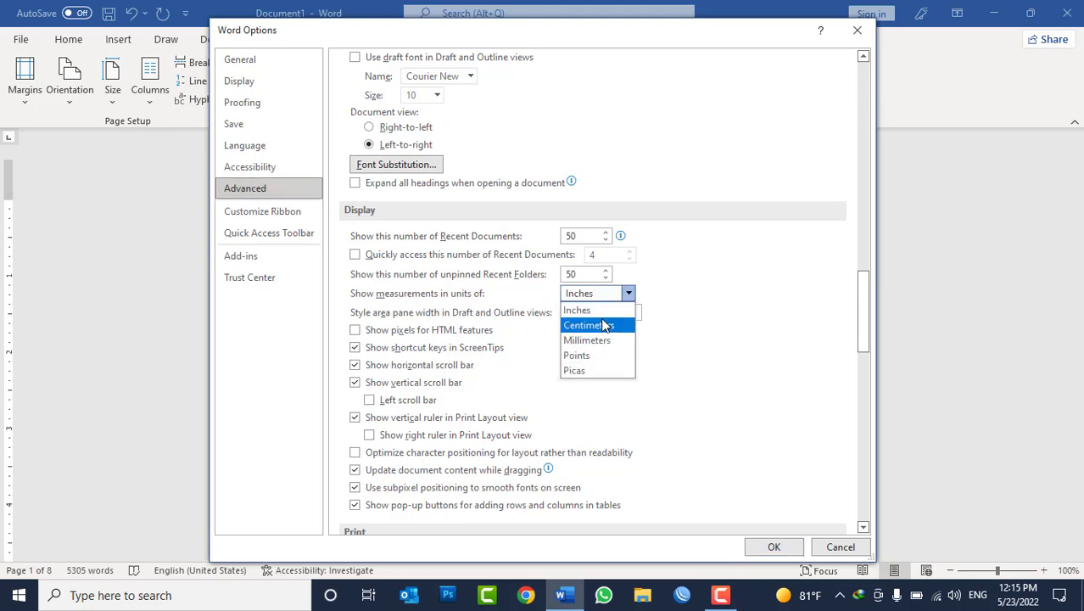
pyautogui.click(853, 32)
pyautogui.click(855, 32)
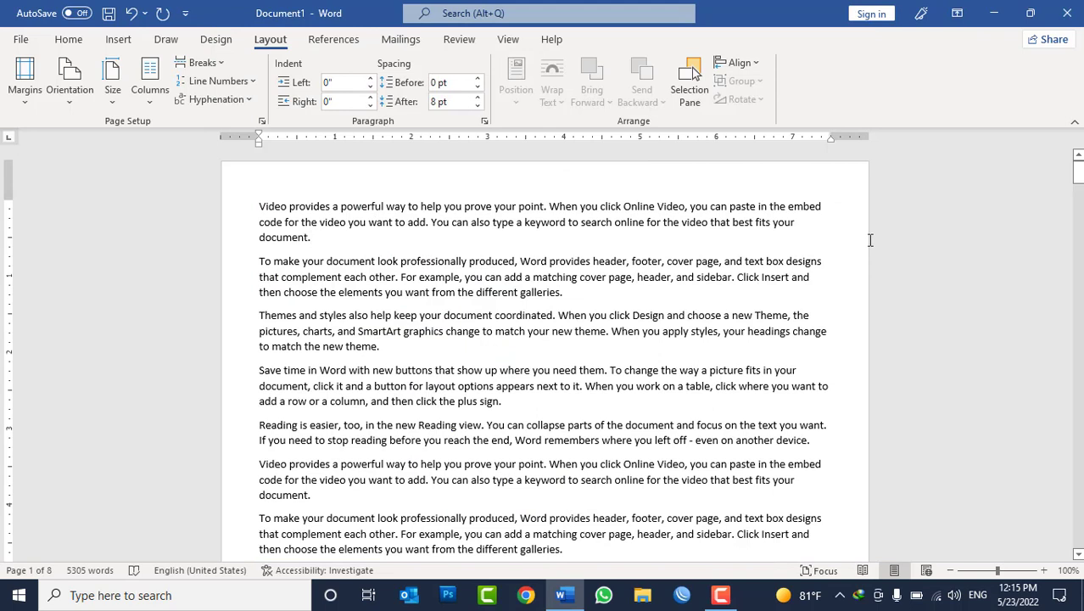
# Apply Wide margins with 2-inch sides, then switch back to Normal 1-inch margins
pyautogui.click(34, 92)
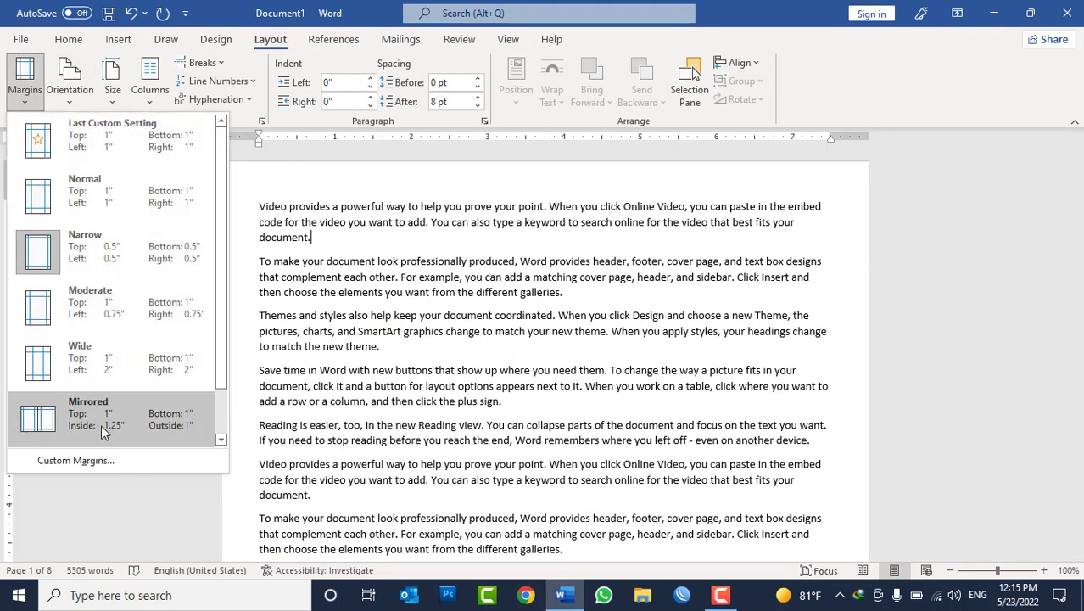
pyautogui.click(104, 366)
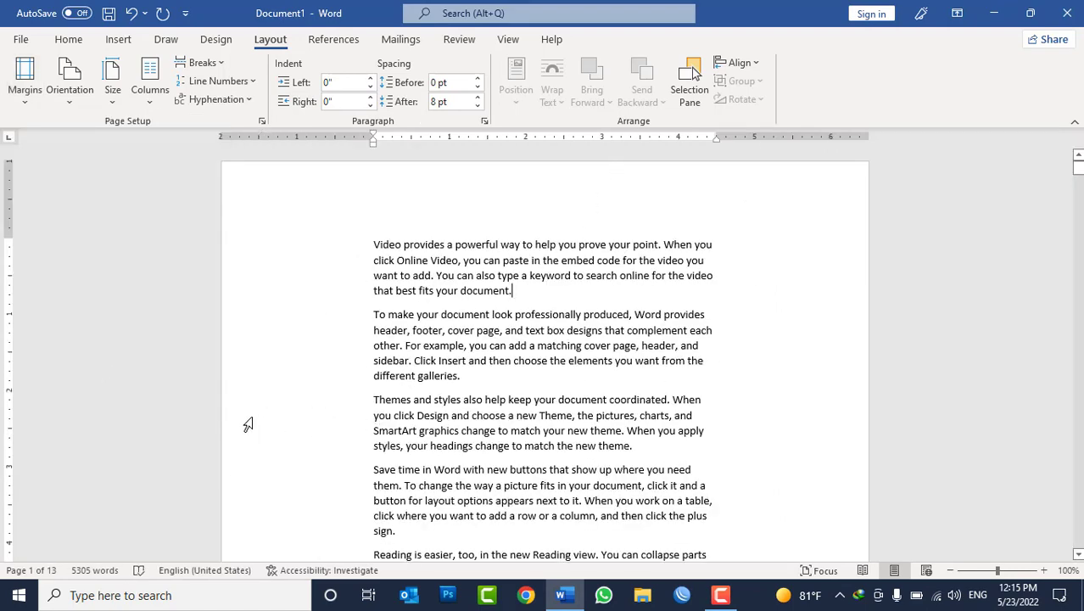
pyautogui.click(23, 78)
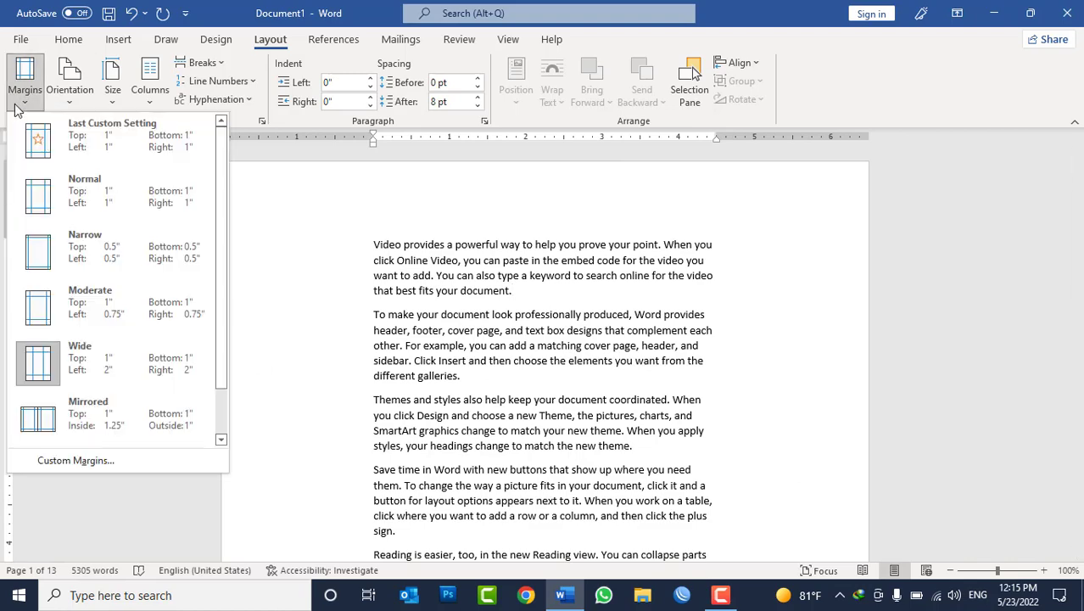
pyautogui.click(105, 198)
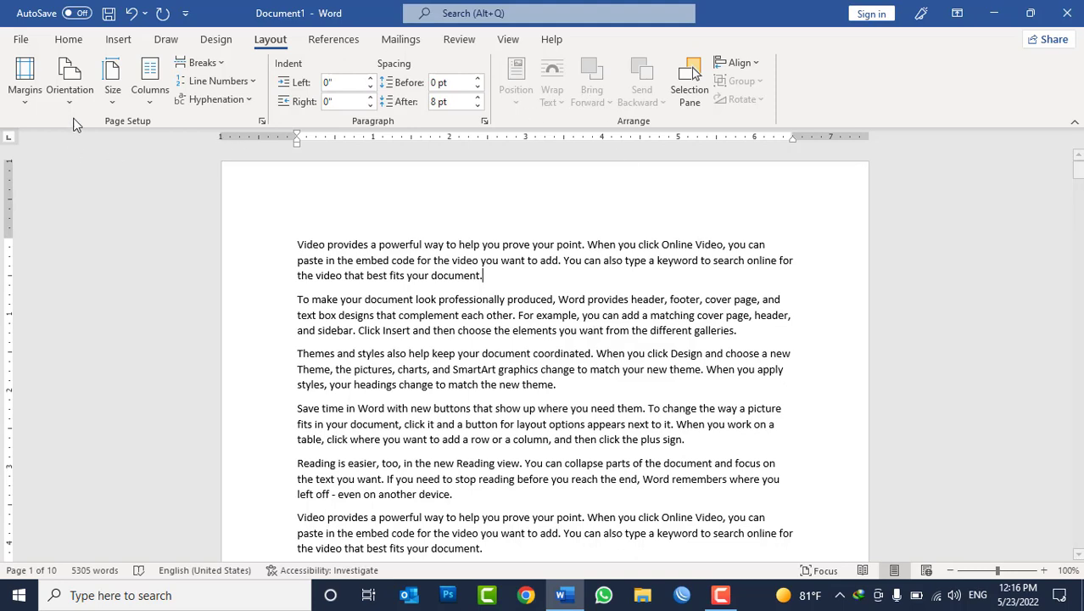
# Set the page orientation to Landscape, making the text span 11 pages
pyautogui.click(69, 85)
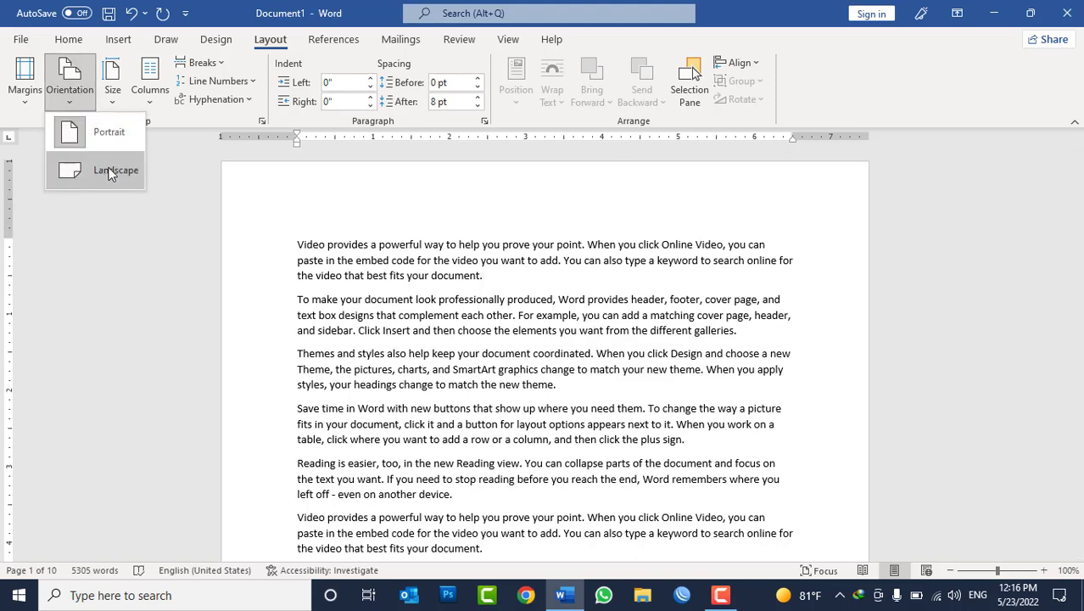
pyautogui.click(329, 270)
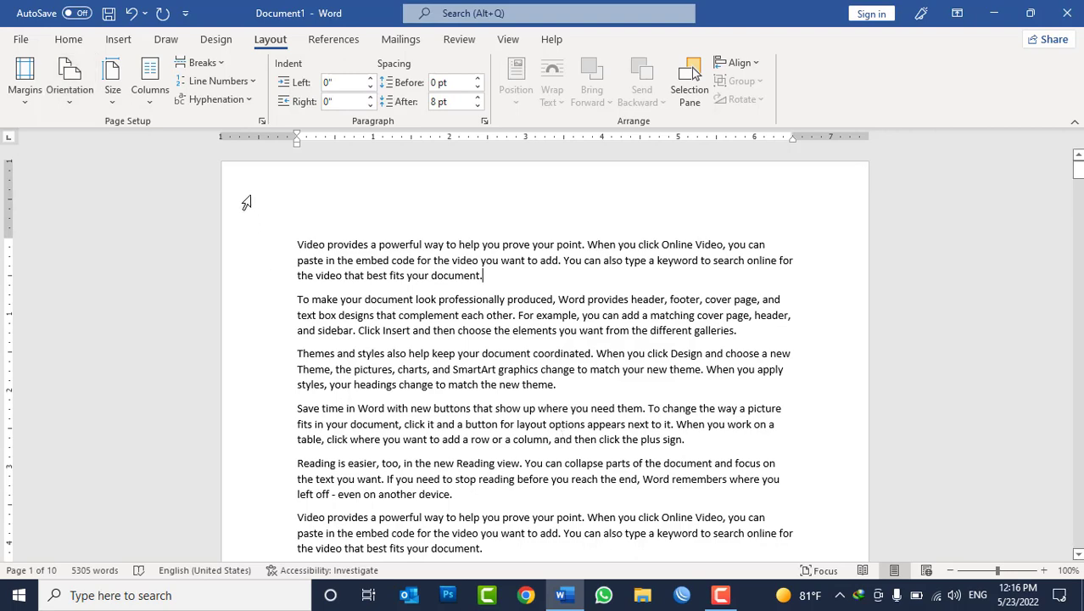
pyautogui.click(69, 92)
pyautogui.click(97, 169)
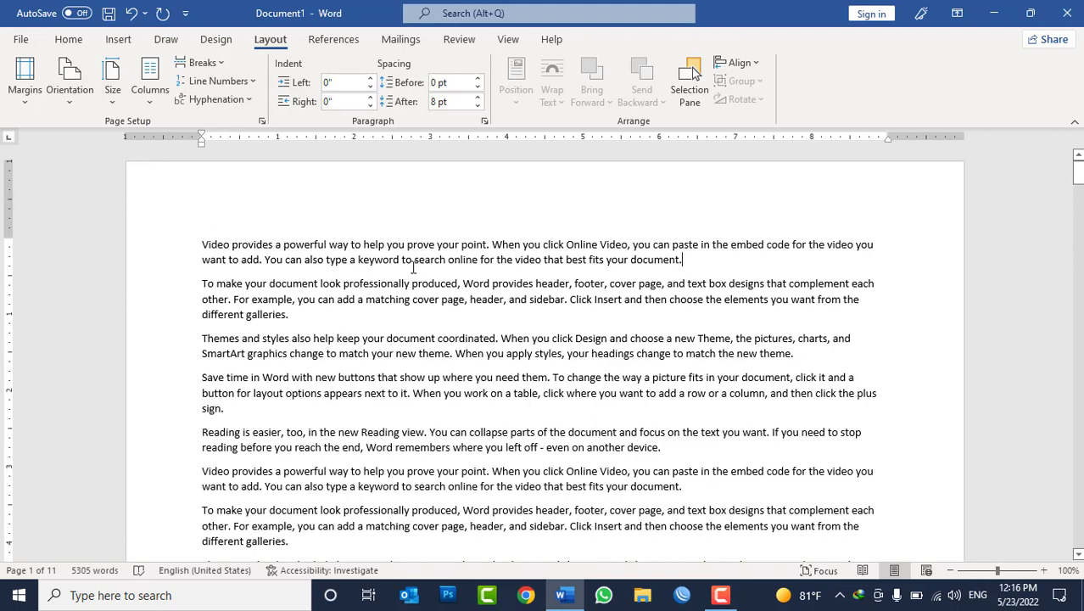
# In the Print view, switch print orientation to Portrait and back to Landscape
pyautogui.click(22, 40)
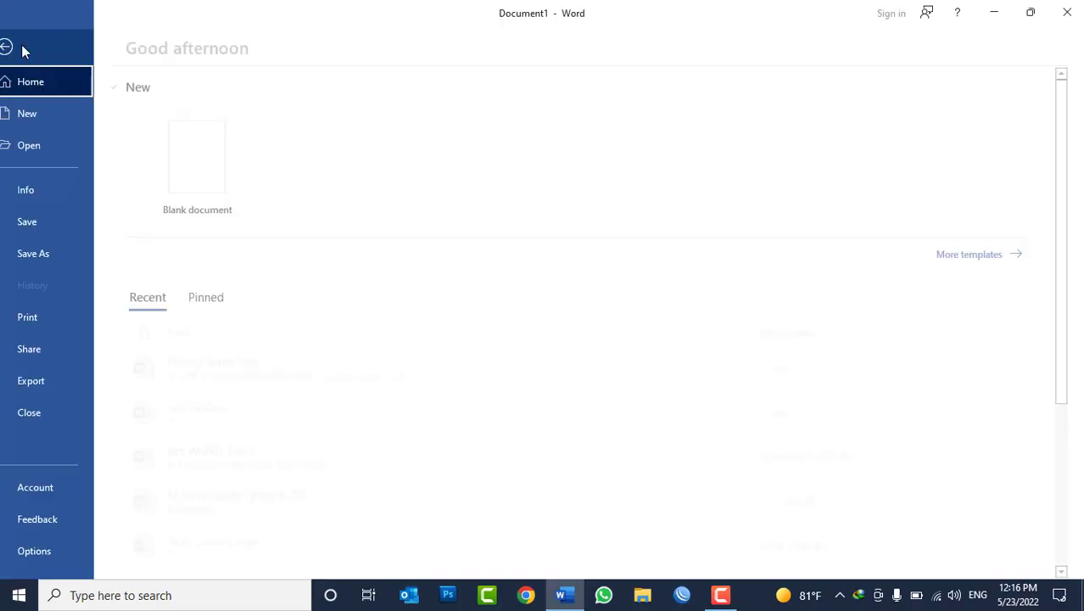
pyautogui.click(58, 319)
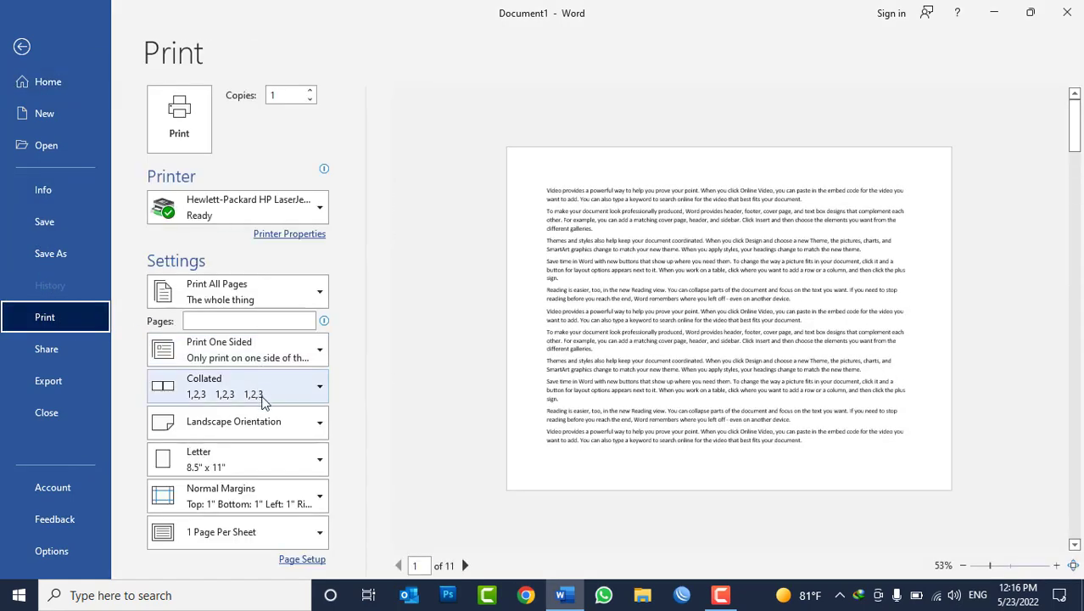
pyautogui.click(256, 431)
pyautogui.click(243, 460)
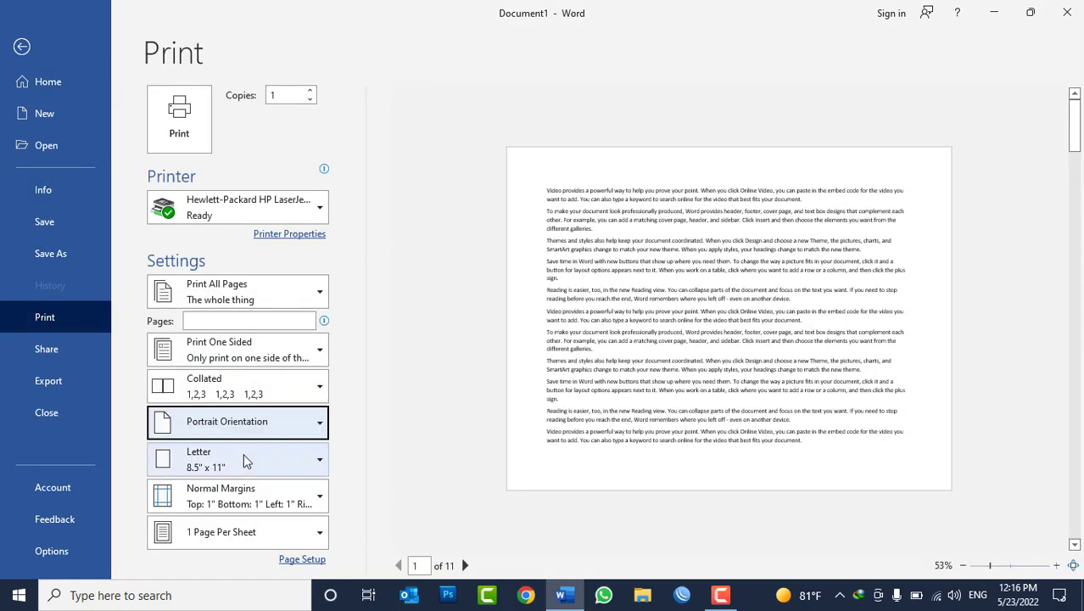
pyautogui.click(264, 421)
pyautogui.click(210, 511)
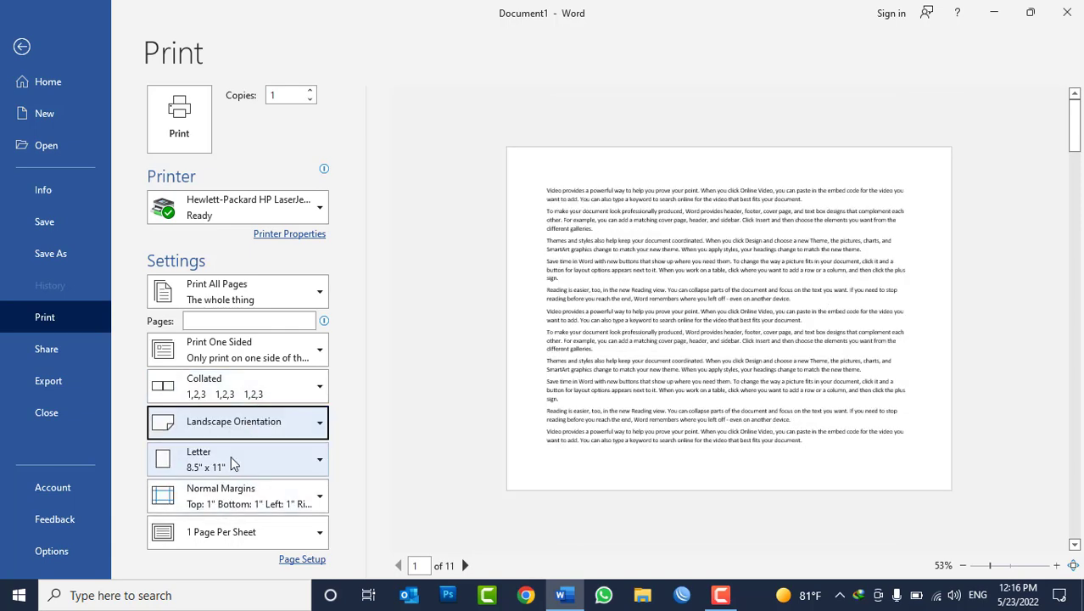
# Check paper sizes keeping Letter, view the margin presets, and return to the document
pyautogui.click(234, 462)
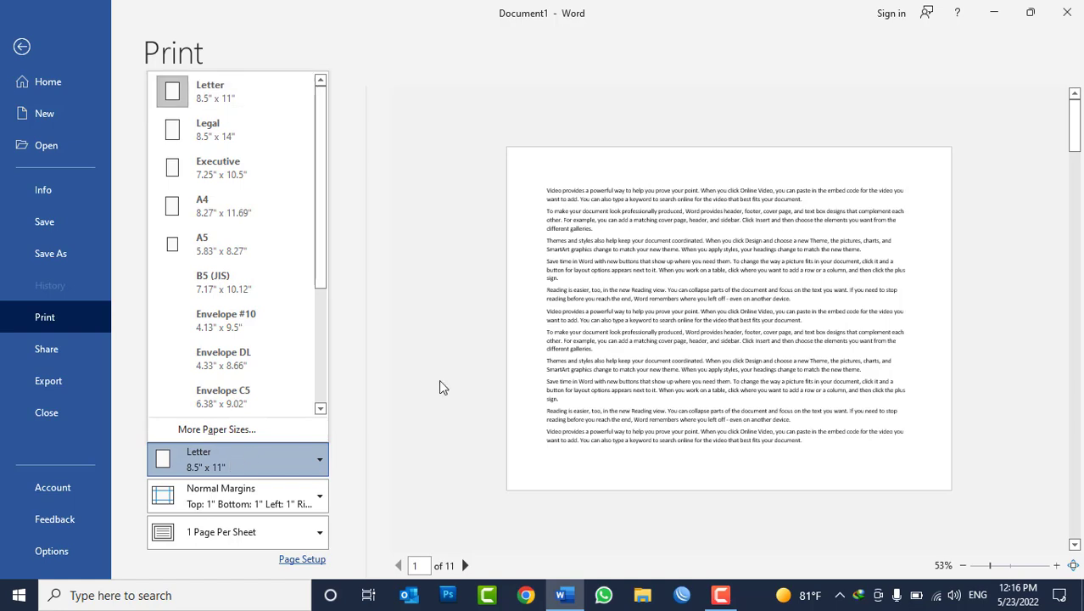
pyautogui.click(492, 356)
pyautogui.click(244, 505)
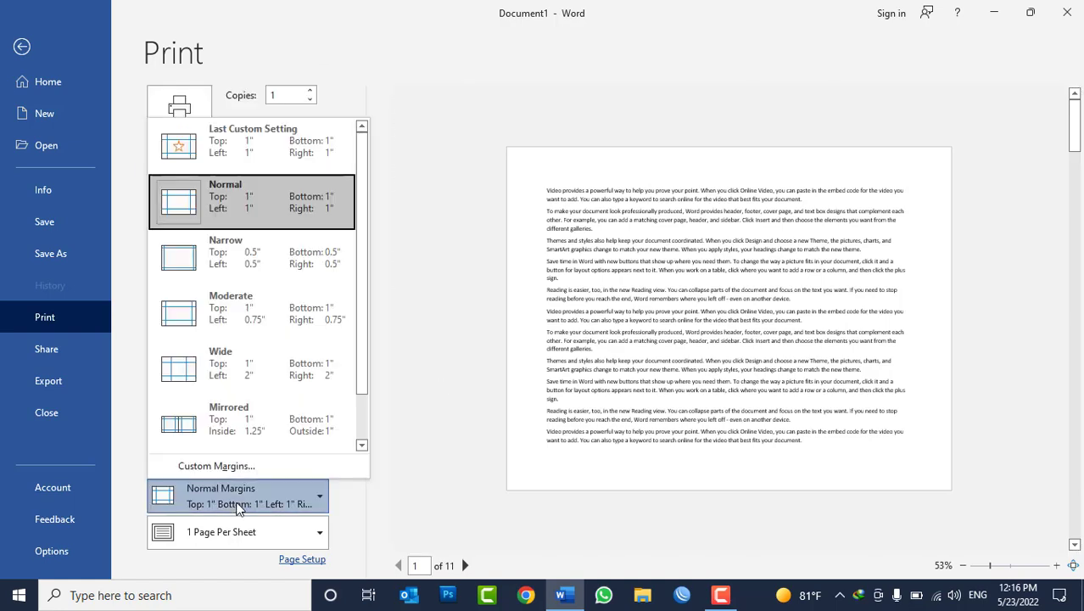
pyautogui.press('Escape')
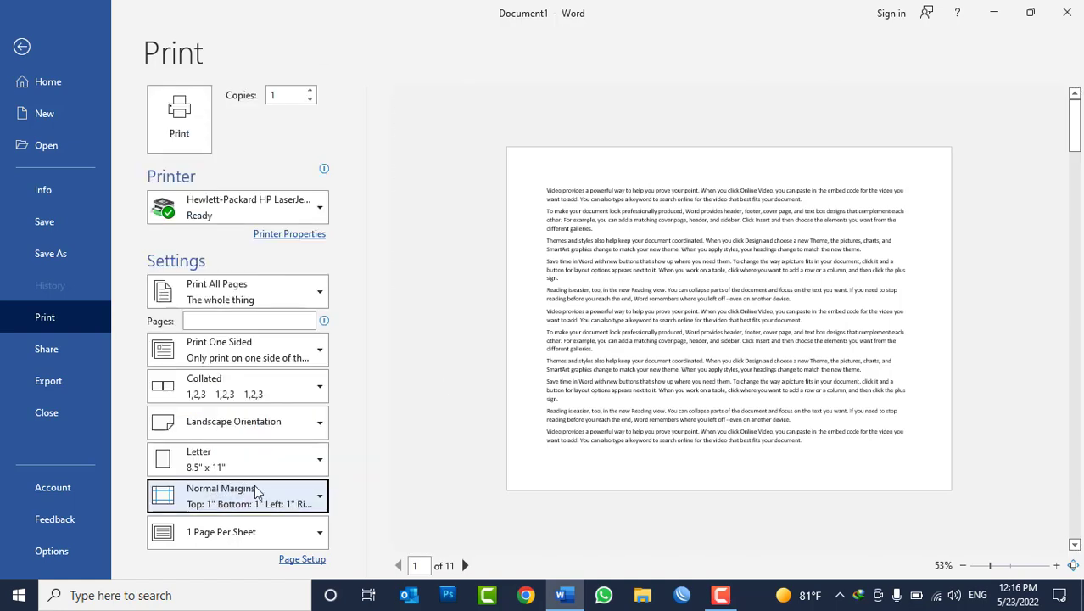
pyautogui.press('Escape')
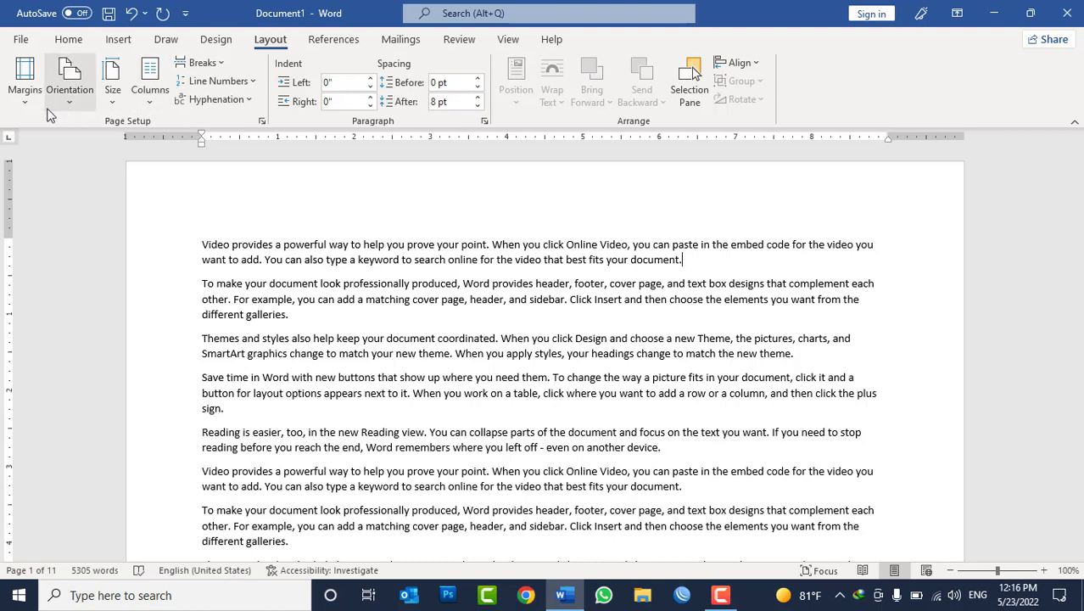
# Set the paper size to A4 (8.27" x 11.69"), reselecting A4 to confirm
pyautogui.click(74, 99)
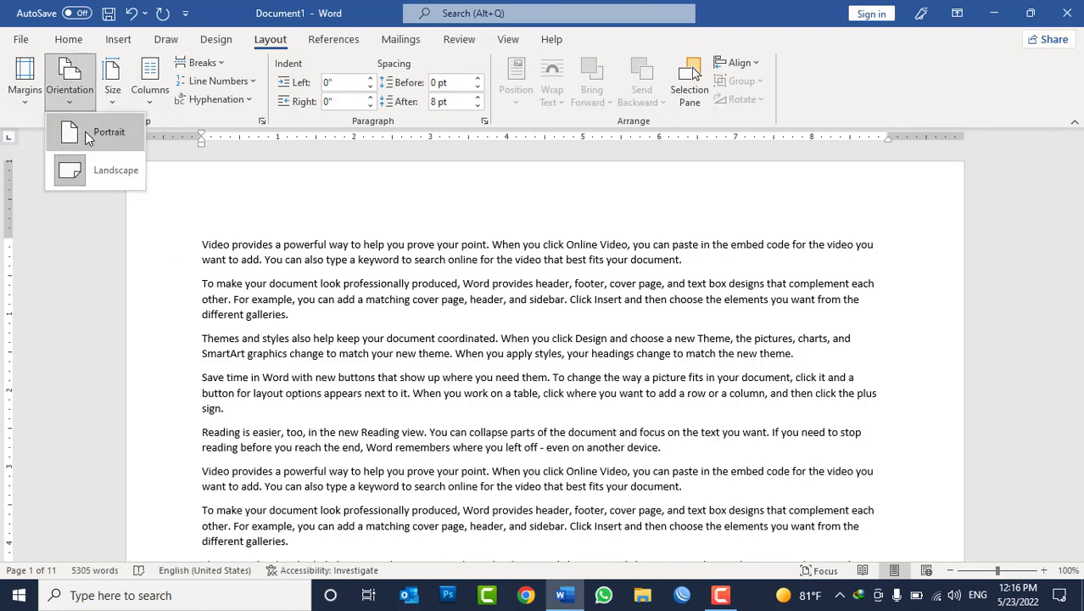
pyautogui.click(116, 97)
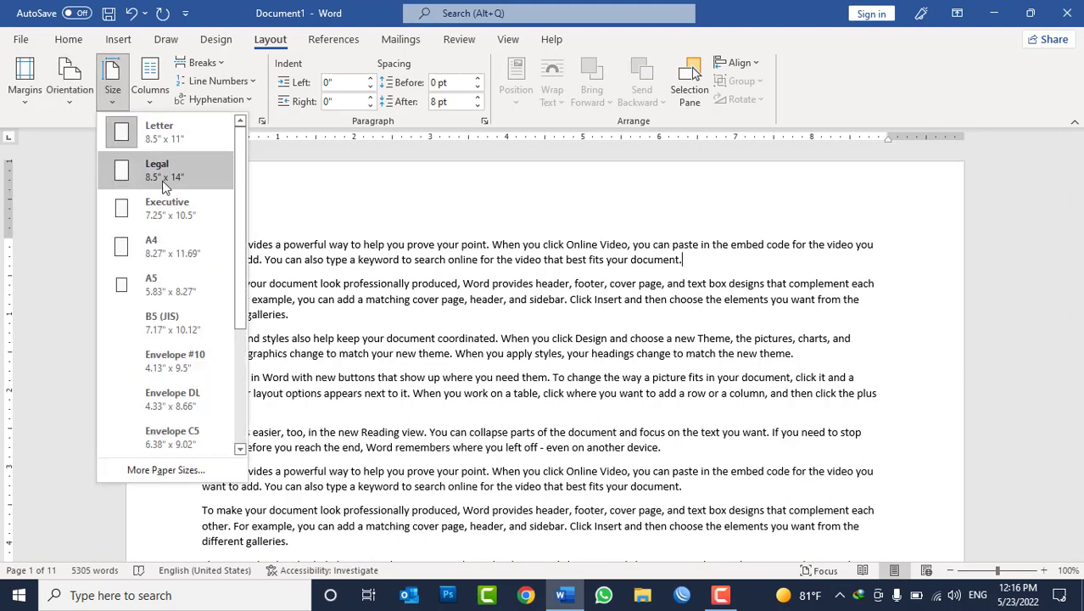
pyautogui.click(169, 247)
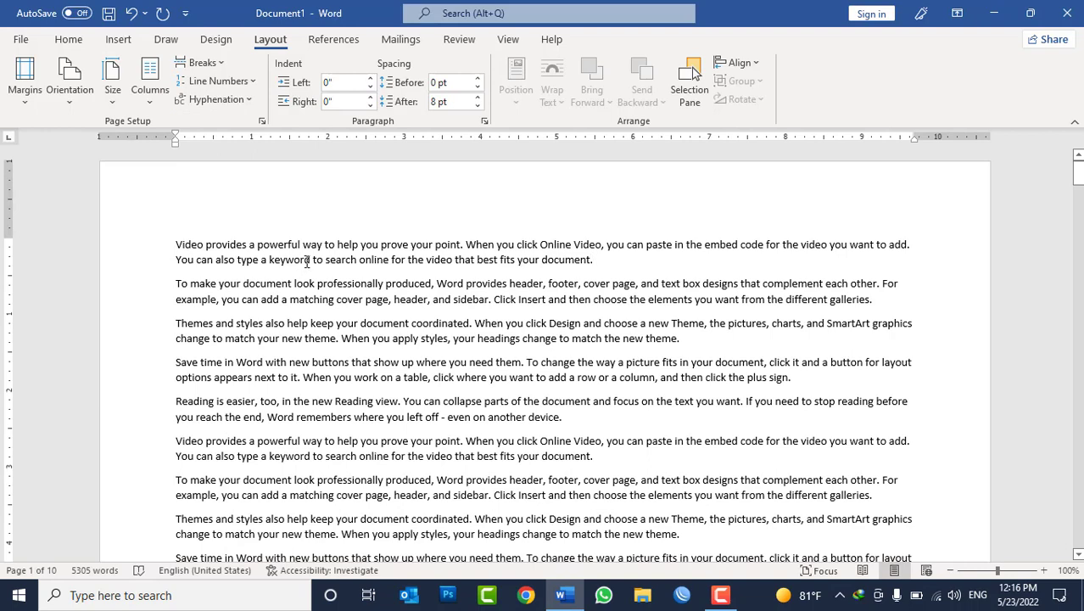
pyautogui.click(114, 101)
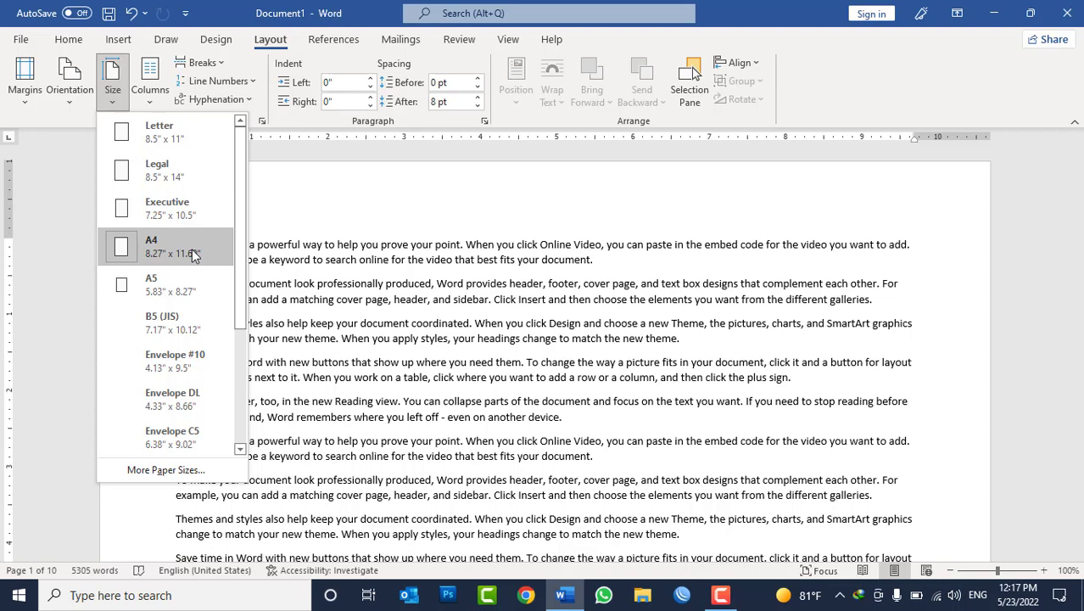
pyautogui.click(192, 252)
# Delete all of the sample text from the document
pyautogui.click(149, 95)
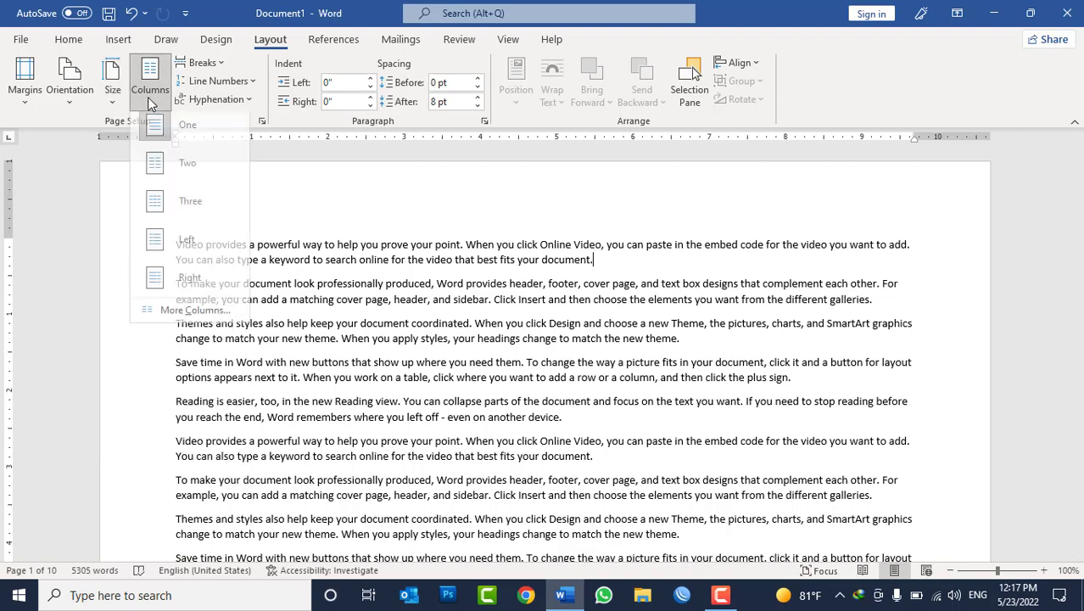
pyautogui.click(414, 258)
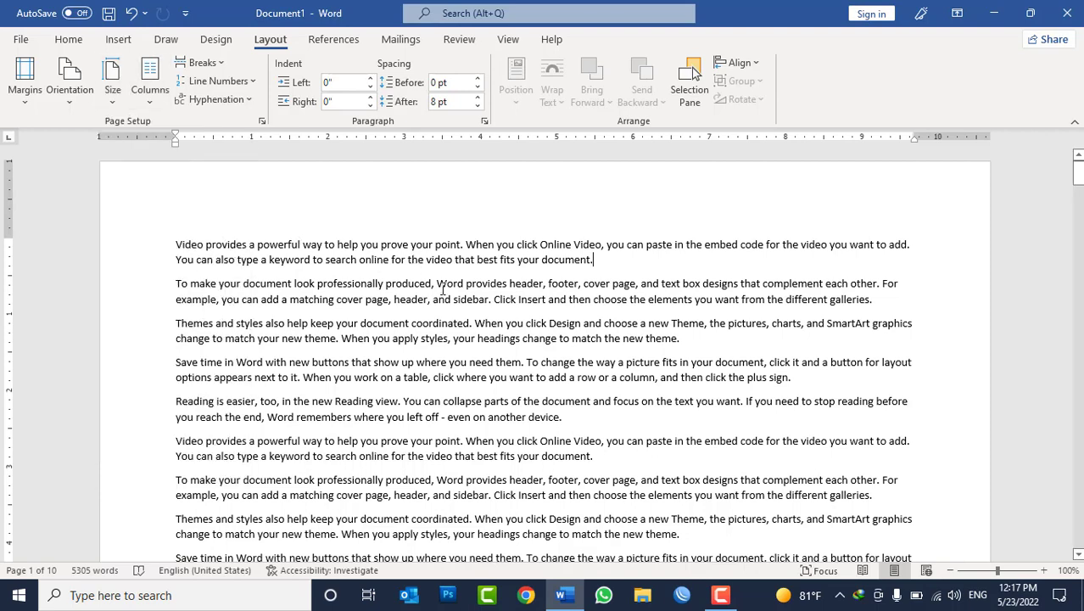
pyautogui.hotkey('ctrl', 'a')
pyautogui.press('Delete')
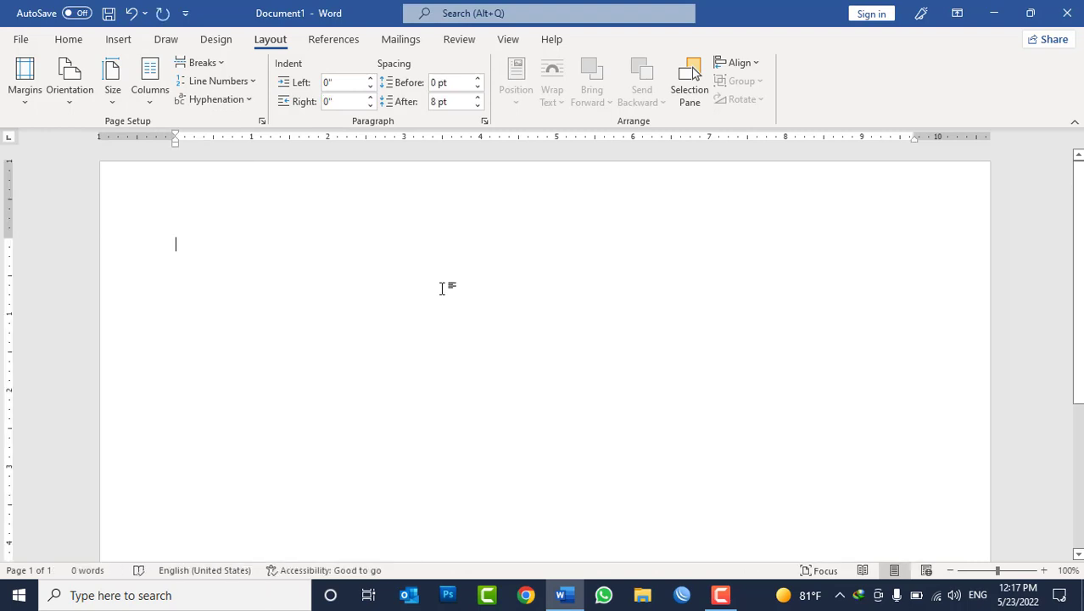
# Apply Last Custom Setting margins, make the page Portrait, and switch to Persian right-to-left typing
pyautogui.click(69, 95)
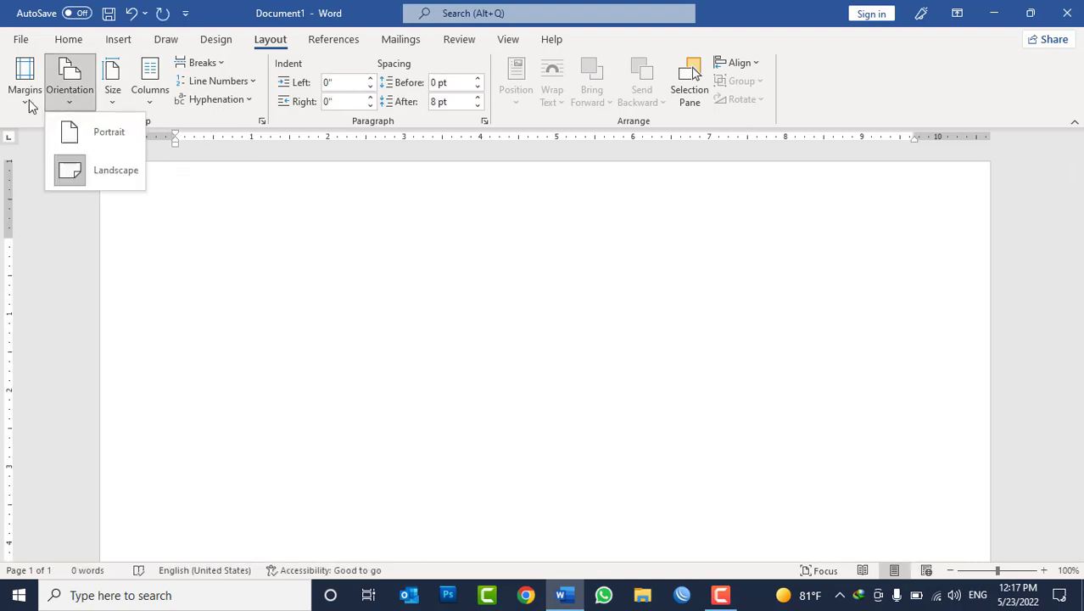
pyautogui.click(26, 95)
pyautogui.click(75, 148)
pyautogui.click(70, 95)
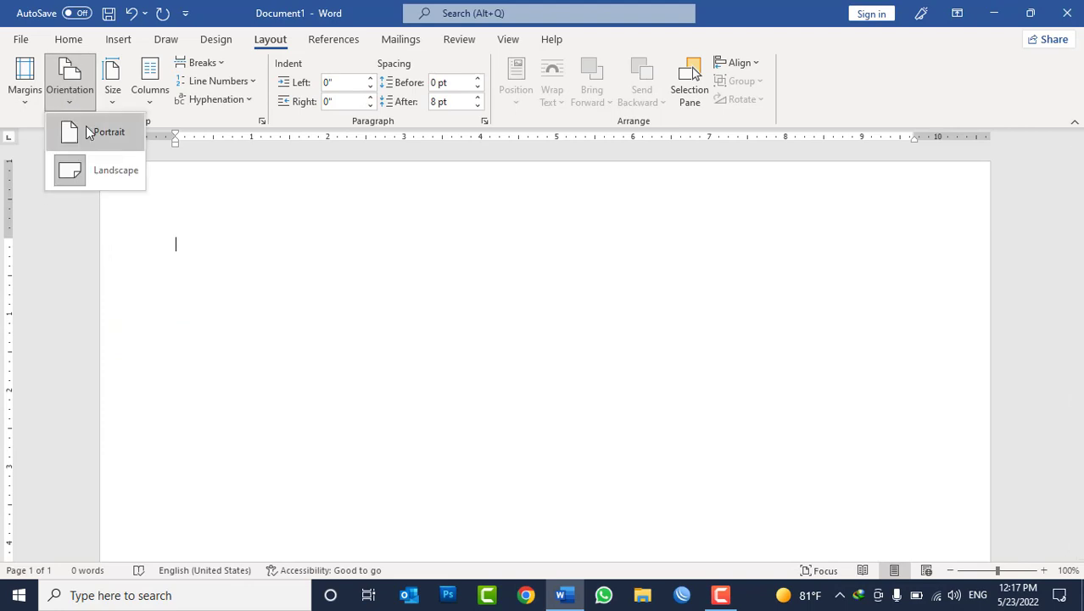
pyautogui.click(90, 133)
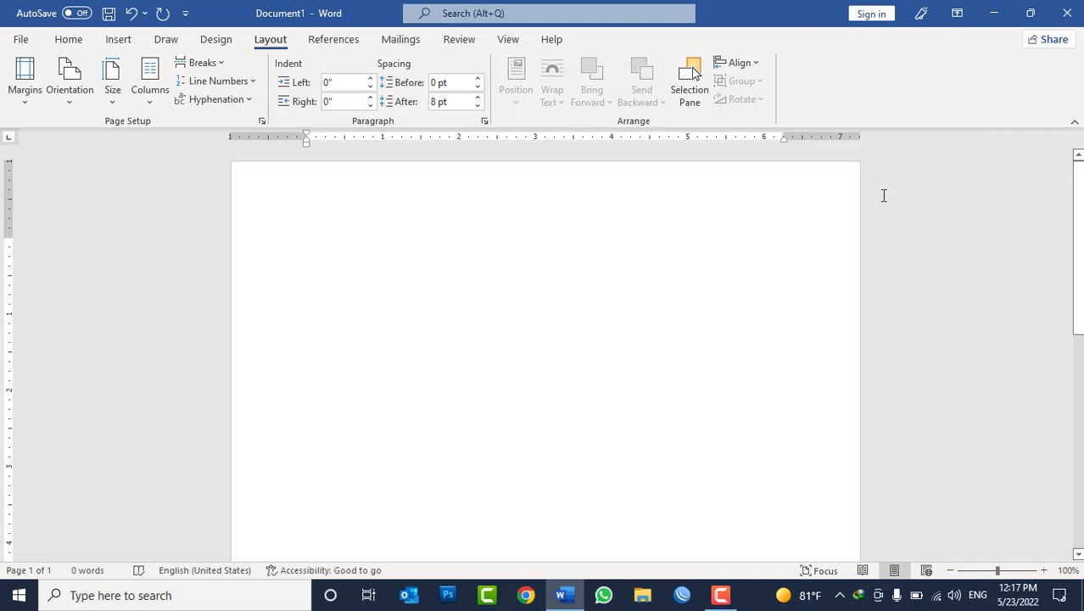
pyautogui.hotkey('alt', 'shift')
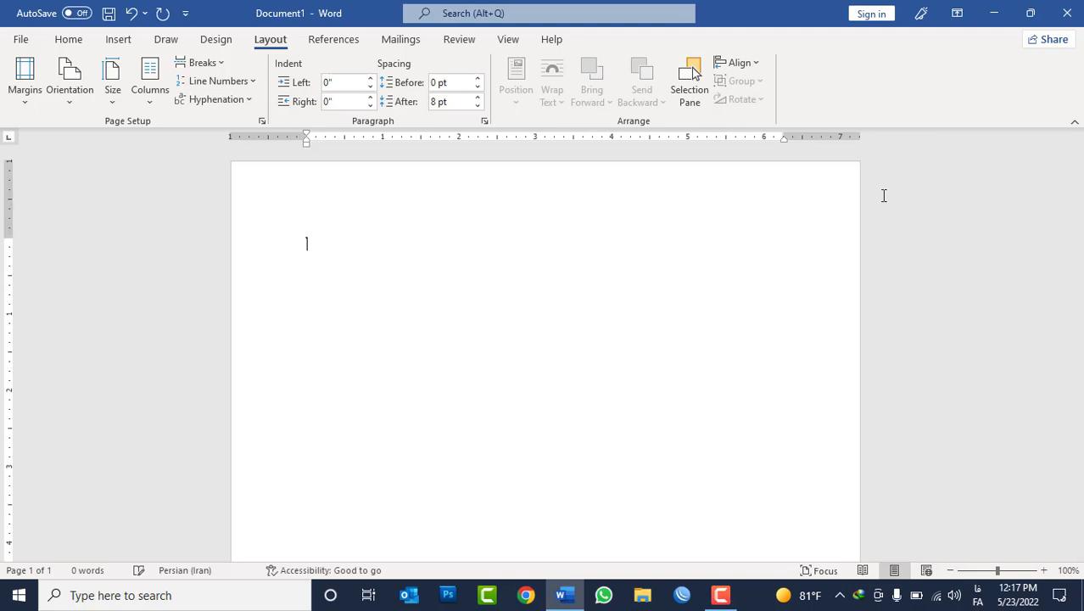
pyautogui.hotkey('ctrl', 'shift')
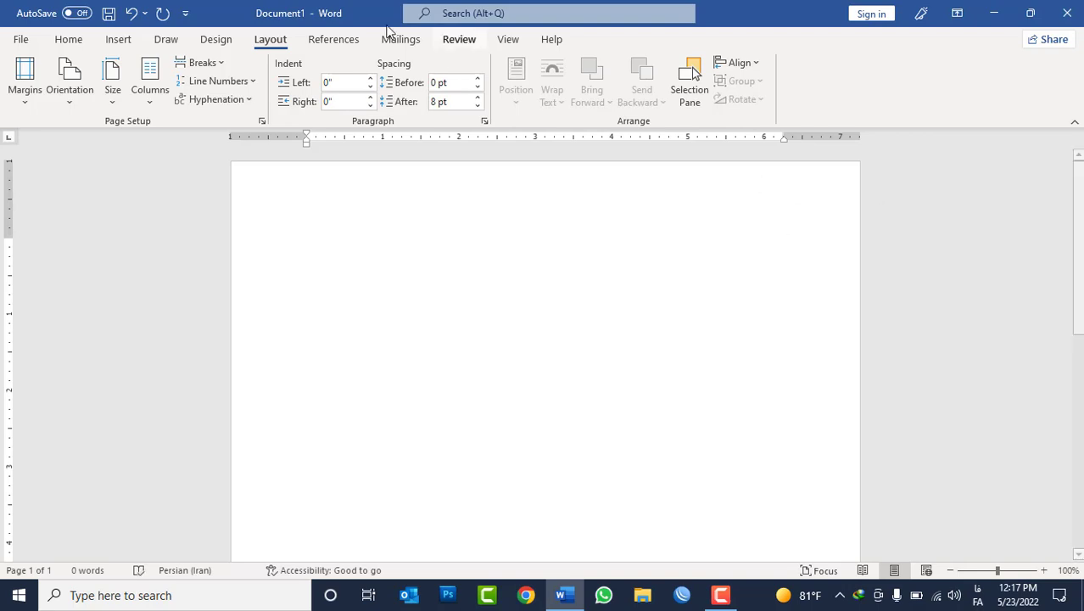
# Type two runs of Persian letters in a right-to-left paragraph, then delete them
pyautogui.click(70, 40)
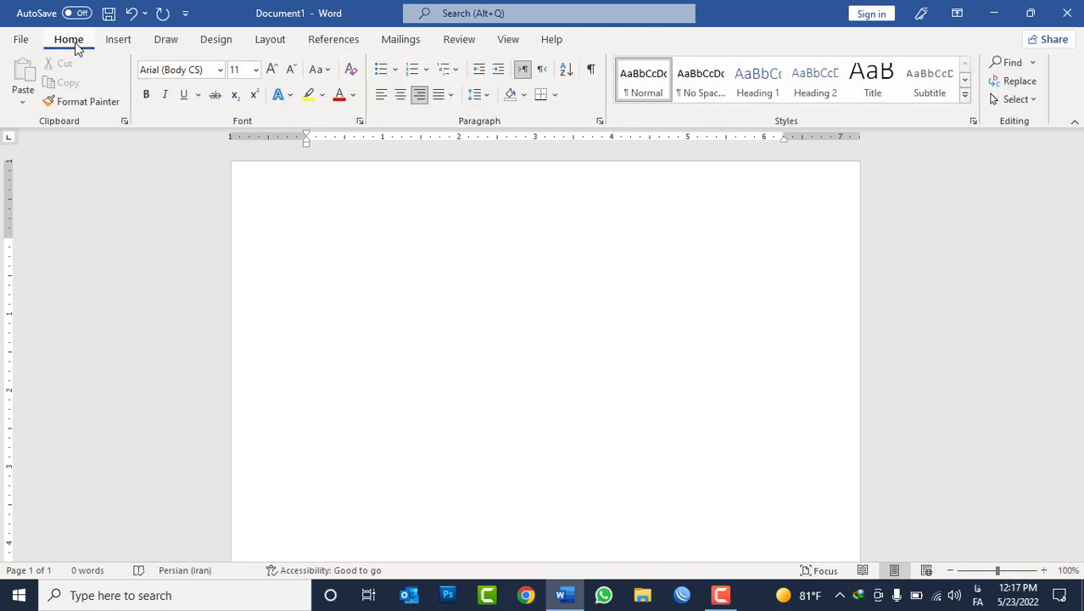
pyautogui.click(543, 74)
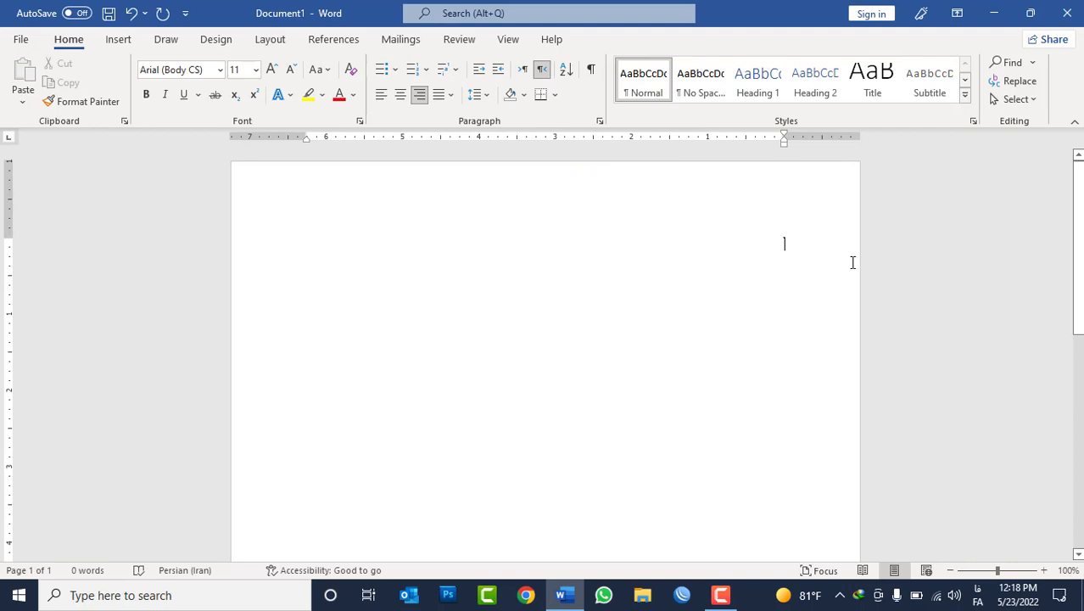
pyautogui.write('سیسیسیسیسیسیسی')
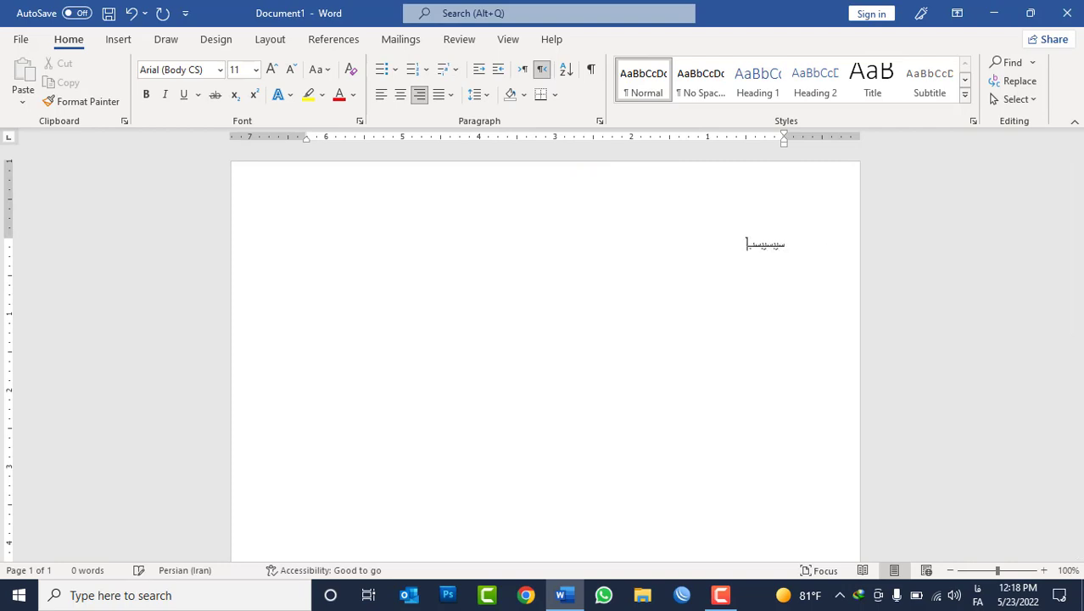
pyautogui.write('سیسیسیسیشی')
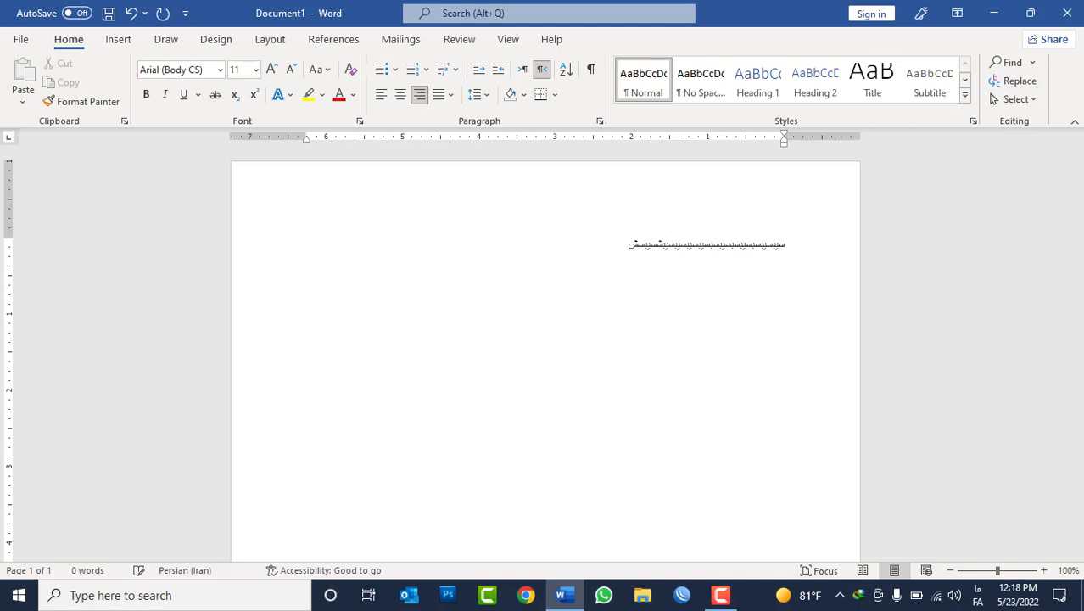
pyautogui.write('شیشیشیشیشی')
pyautogui.write('یش')
pyautogui.write('یشیشیشیشی')
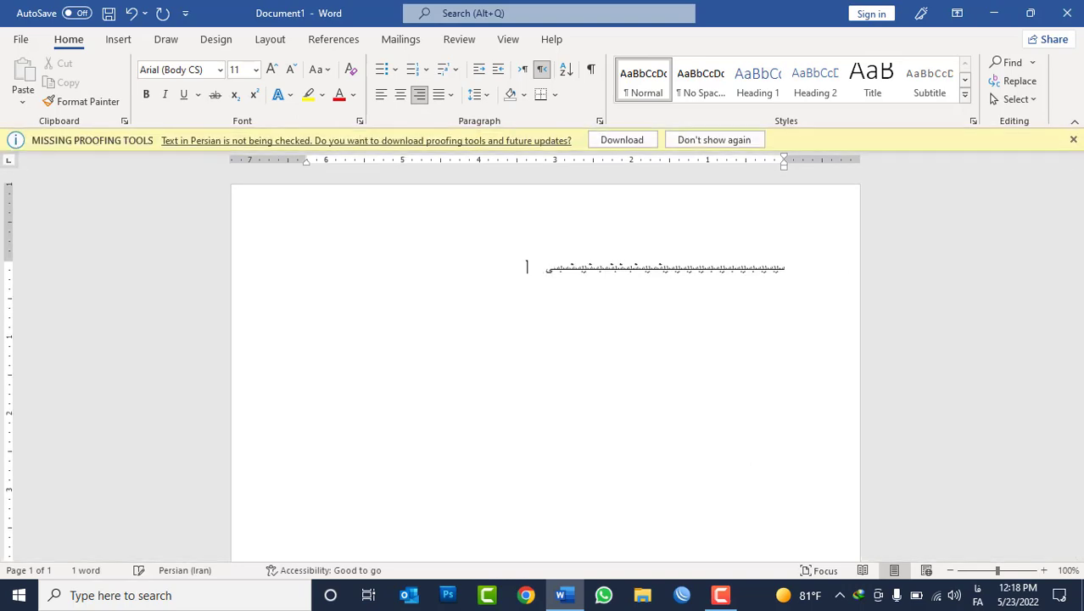
pyautogui.press('Tab')
pyautogui.write('سیشسی')
pyautogui.write('شسیشسیشسیشسیشسیشسیشس')
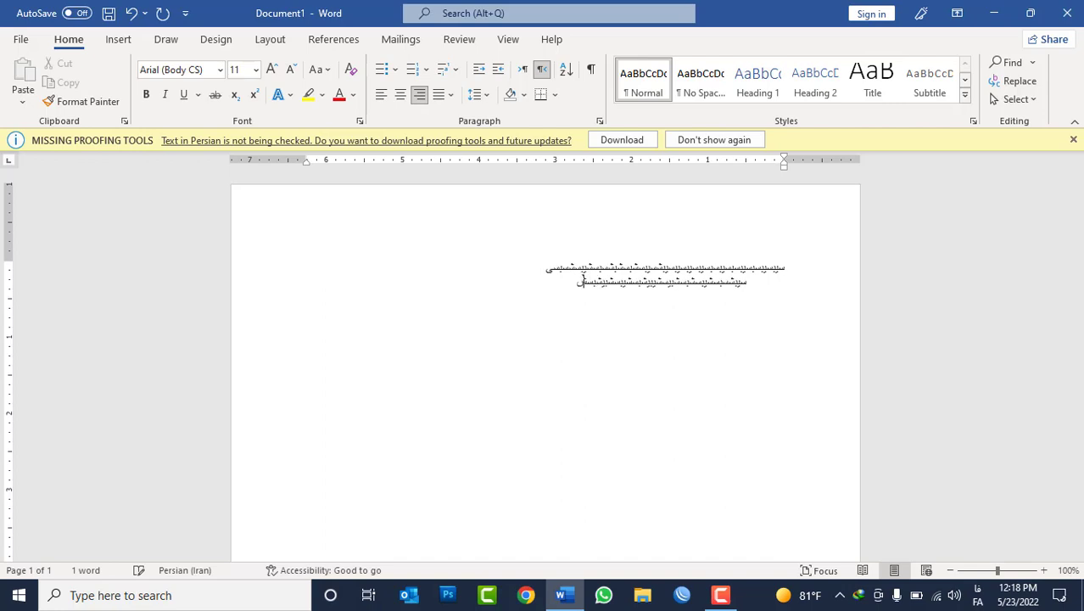
pyautogui.write('یشسیشسیشسیشسیشسی')
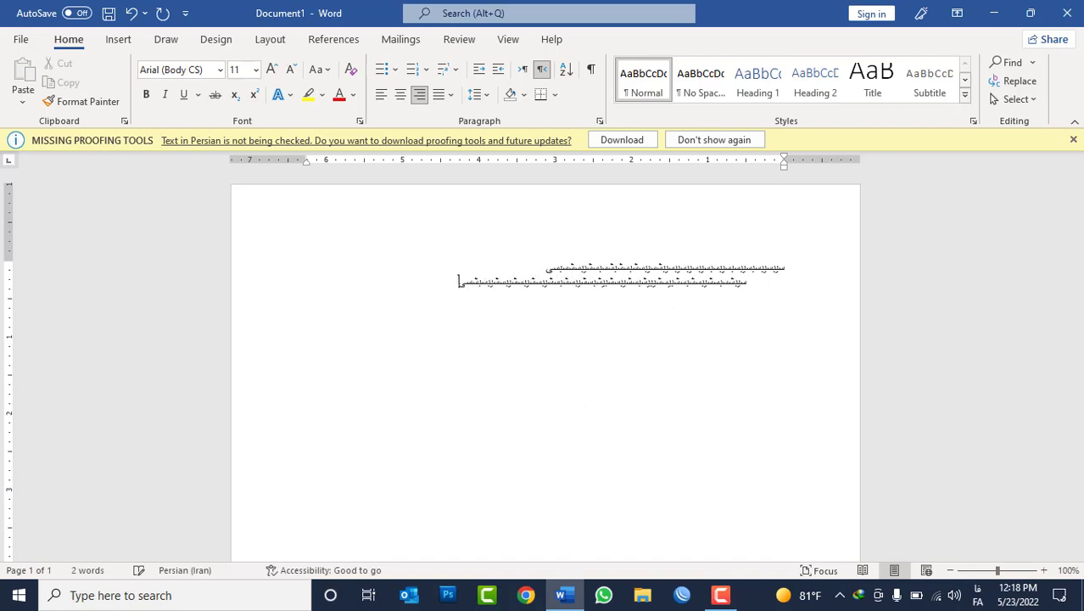
pyautogui.doubleClick(851, 260)
pyautogui.press('BackSpace')
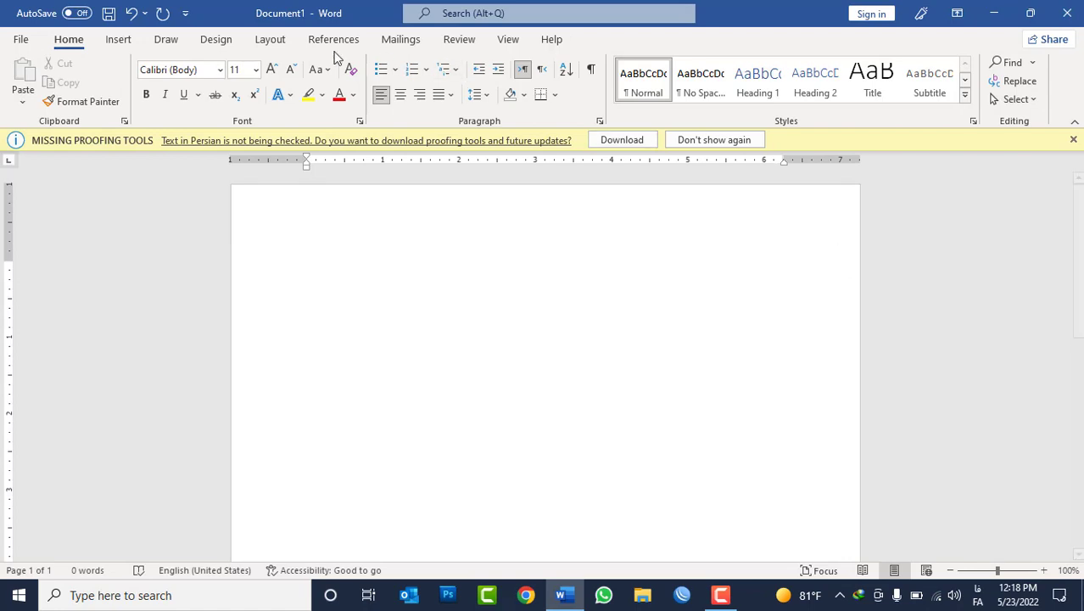
# Split the page into Two columns
pyautogui.click(268, 41)
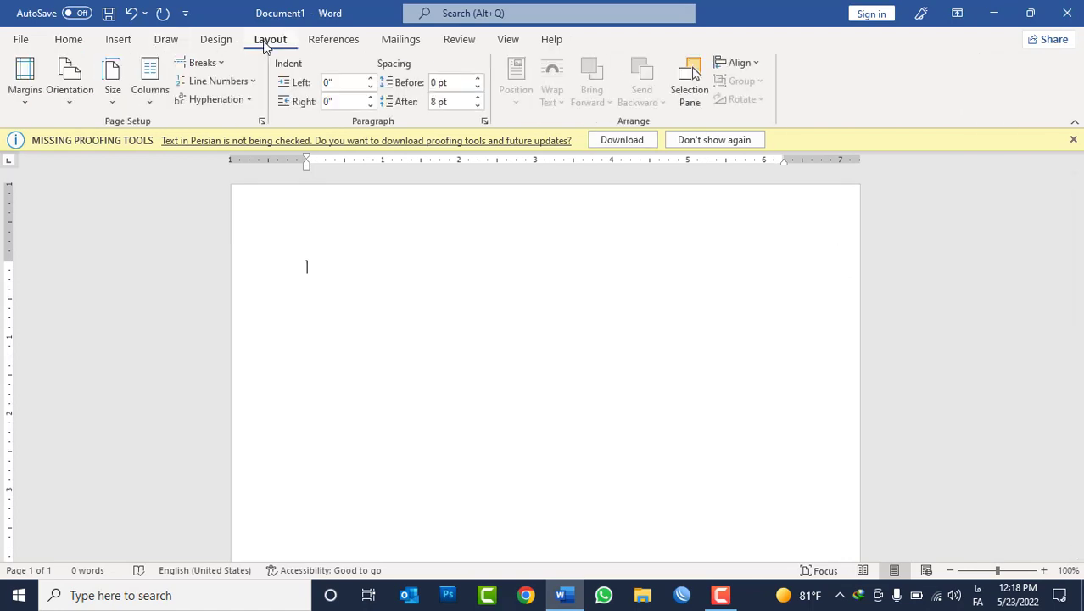
pyautogui.click(161, 101)
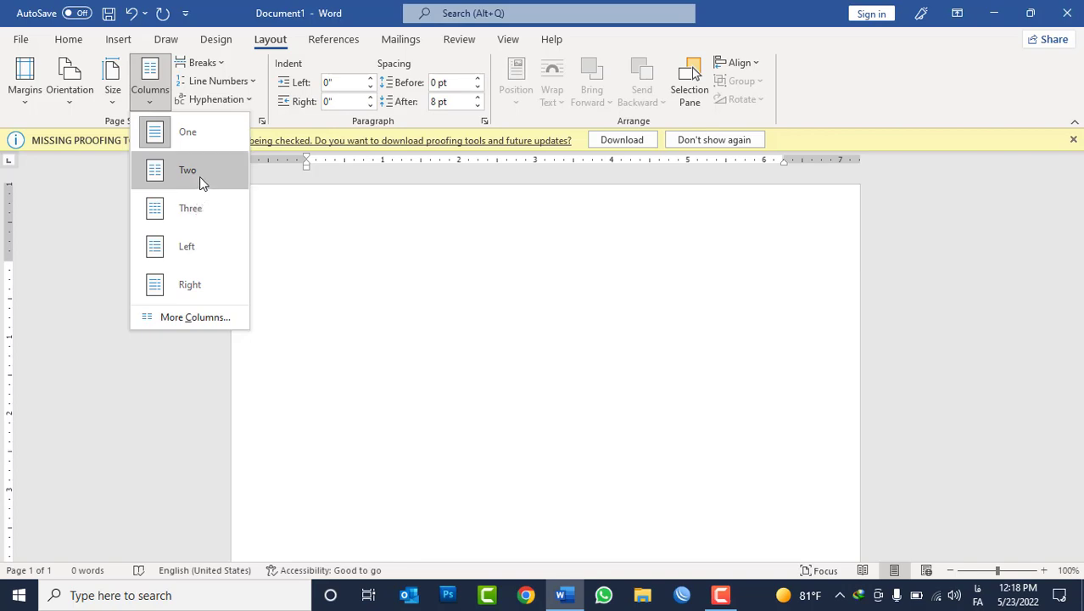
pyautogui.click(200, 177)
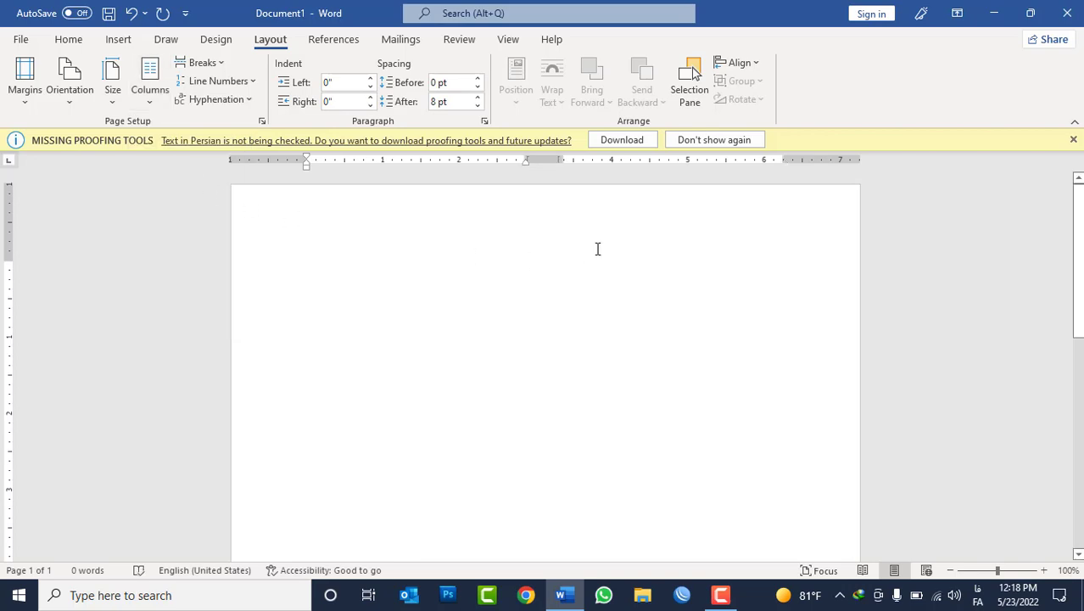
# Switch to English, fill the columns with =rand(10) sample text, then delete it all
pyautogui.hotkey('alt', 'shift')
pyautogui.write('=')
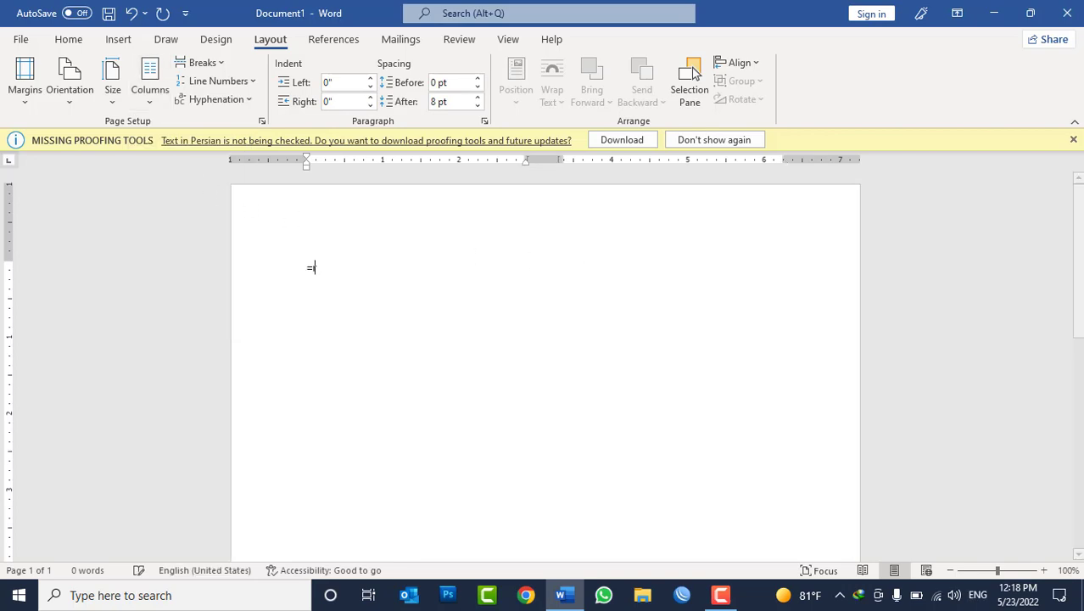
pyautogui.write('rand(')
pyautogui.write('10)')
pyautogui.press('Return')
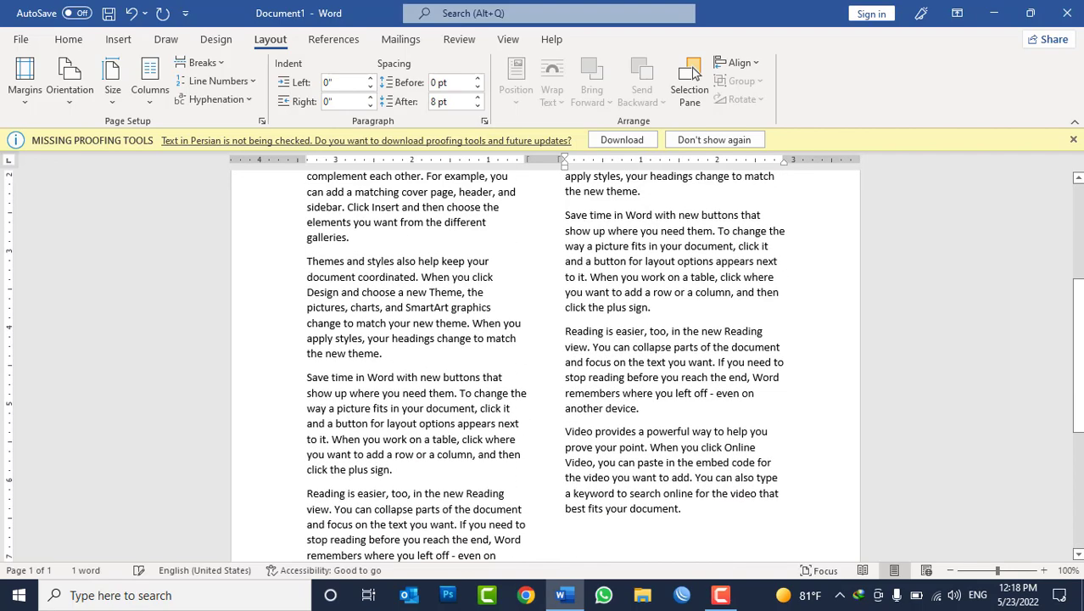
pyautogui.scroll(5, 565, 383)
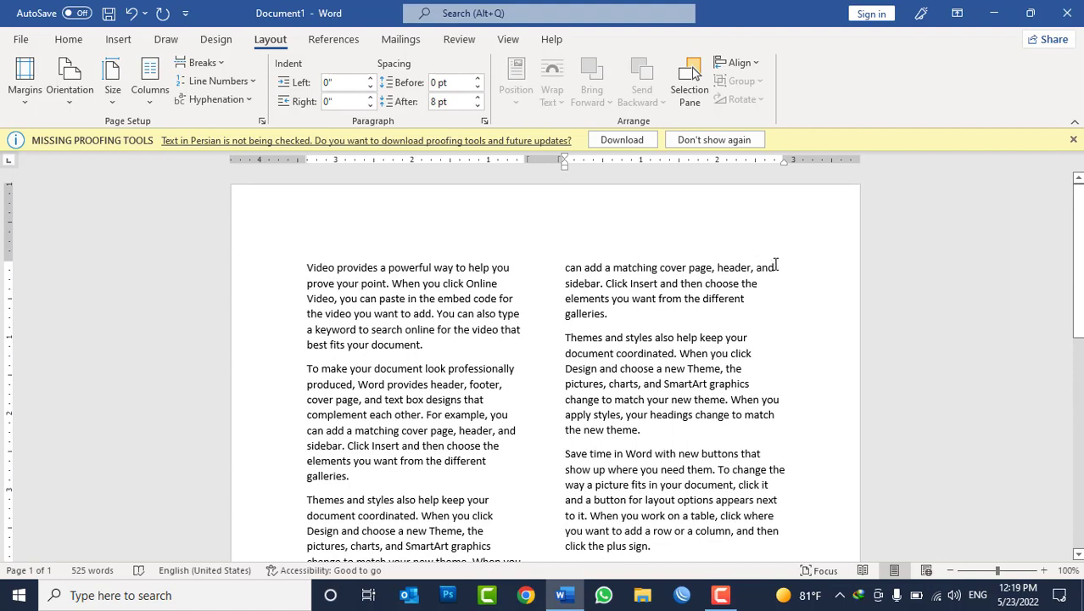
pyautogui.moveTo(774, 267); pyautogui.dragTo(528, 265)
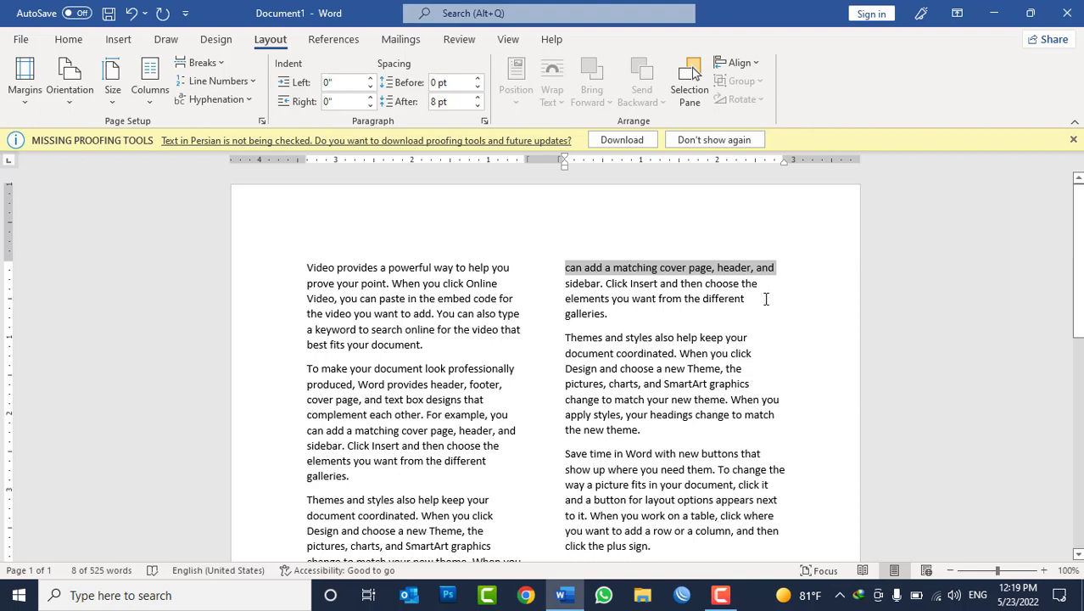
pyautogui.click(653, 318)
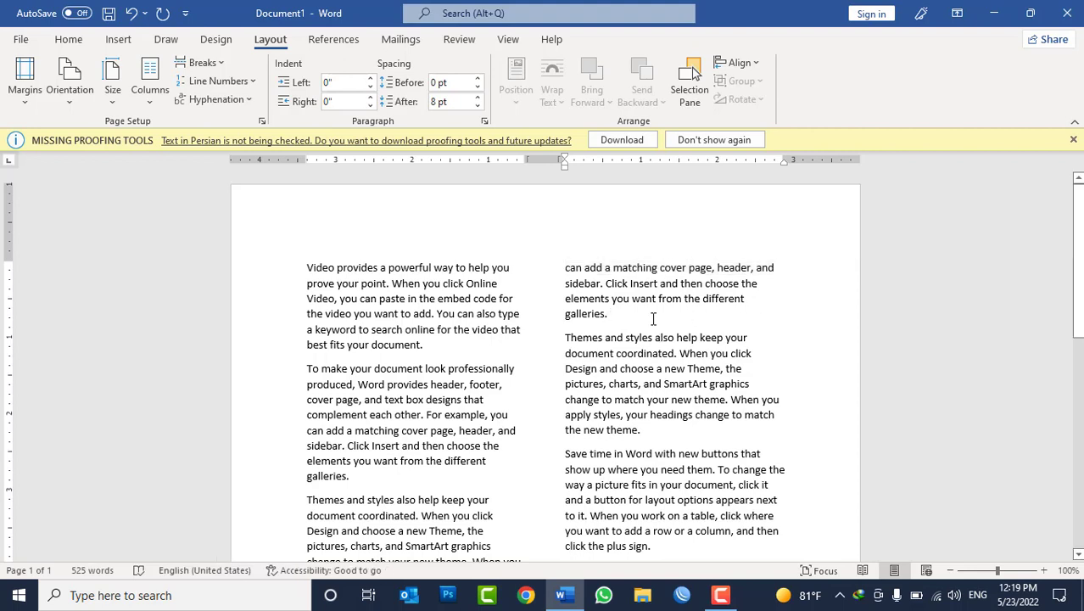
pyautogui.hotkey('ctrl', 'a')
pyautogui.press('Delete')
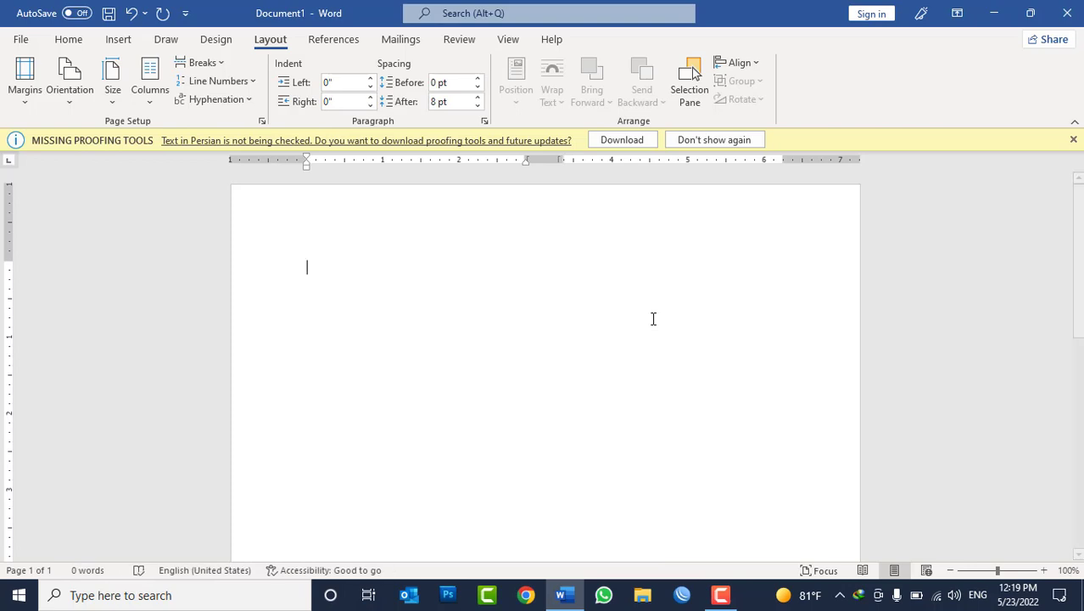
# Close Document1 without saving and start a new blank document
pyautogui.hotkey('ctrl', 'w')
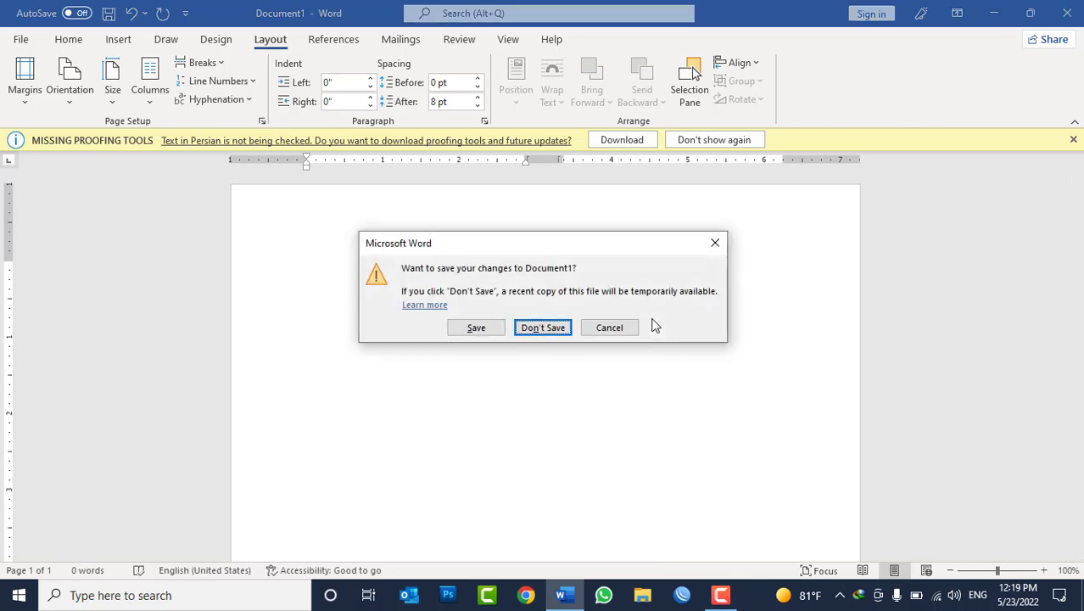
pyautogui.press('n')
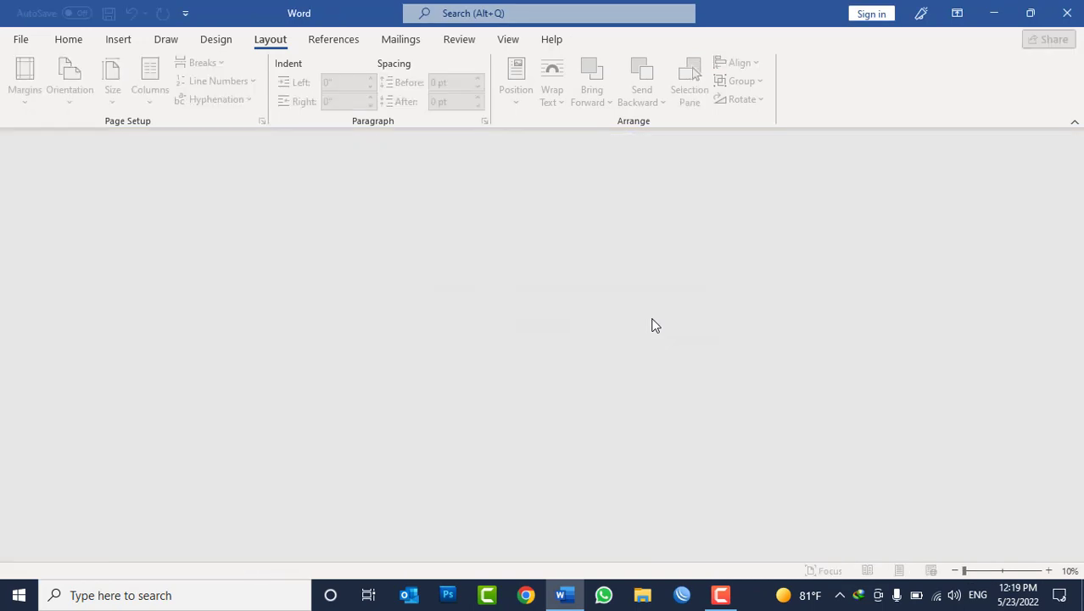
pyautogui.hotkey('ctrl', 'n')
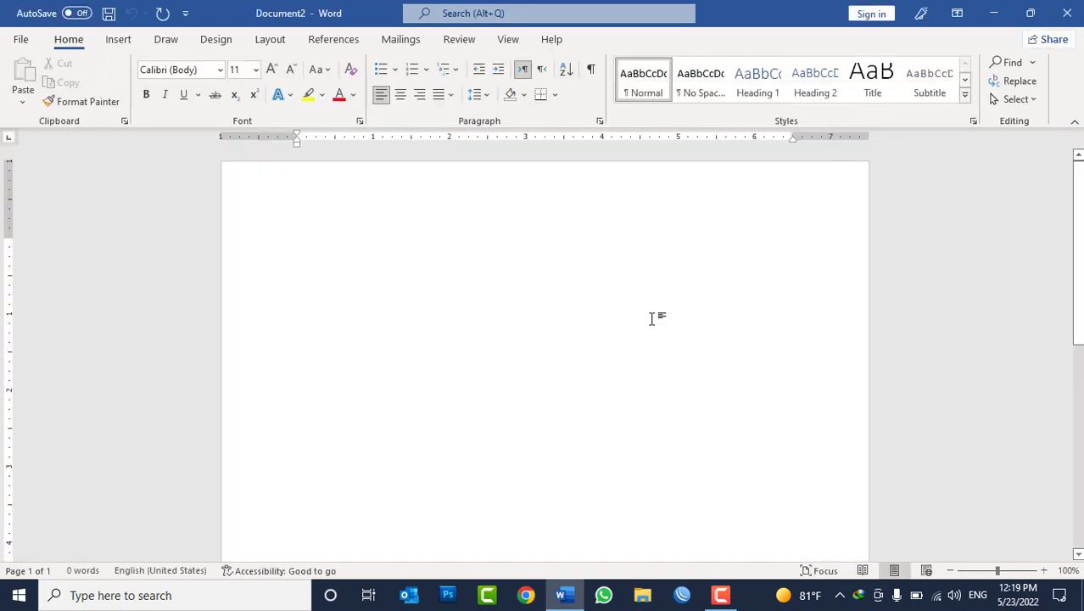
# Type the centred Persian title 'د رحمان بابا شعرونه' with an empty line below
pyautogui.click(399, 96)
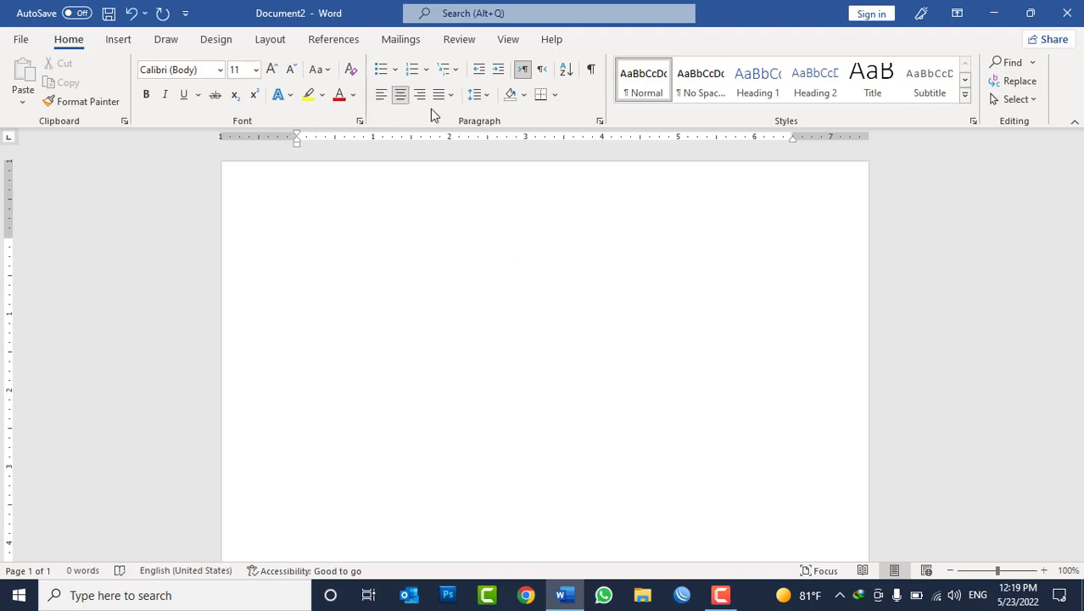
pyautogui.hotkey('alt', 'shift')
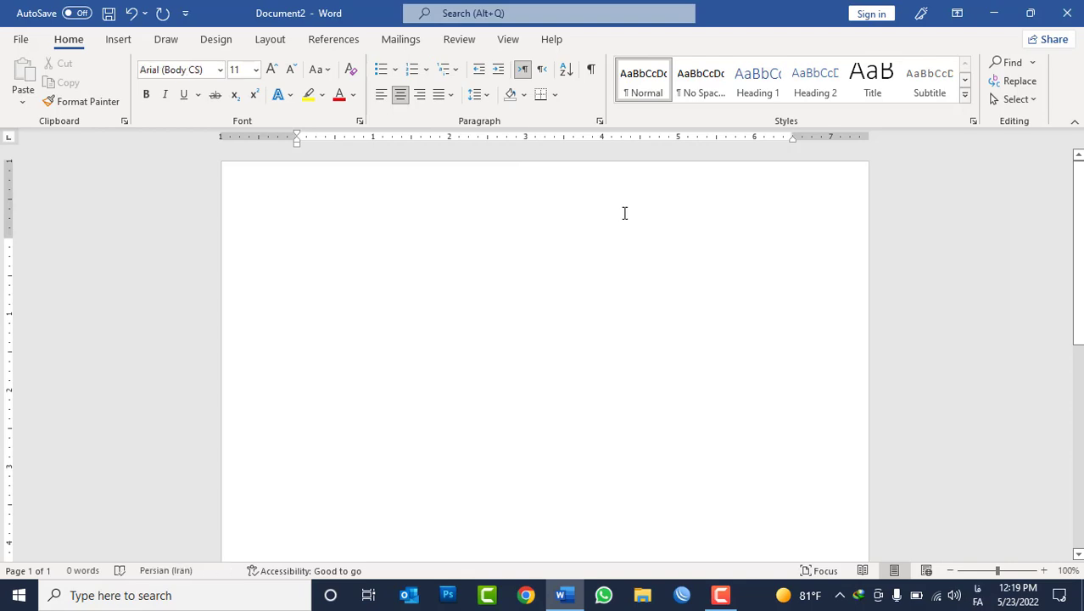
pyautogui.write('د رح')
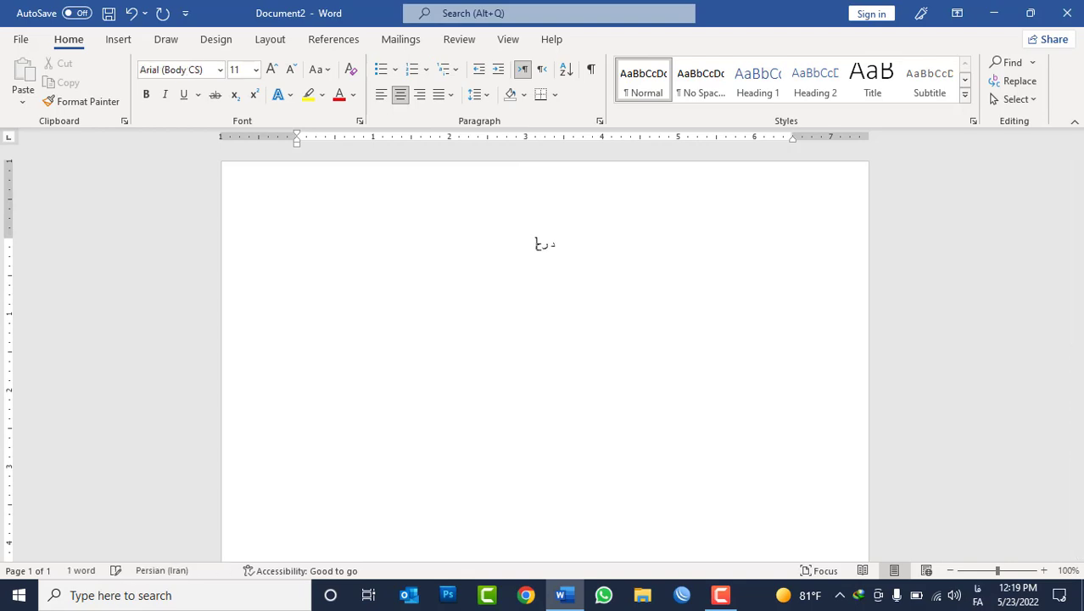
pyautogui.write('مان بابا')
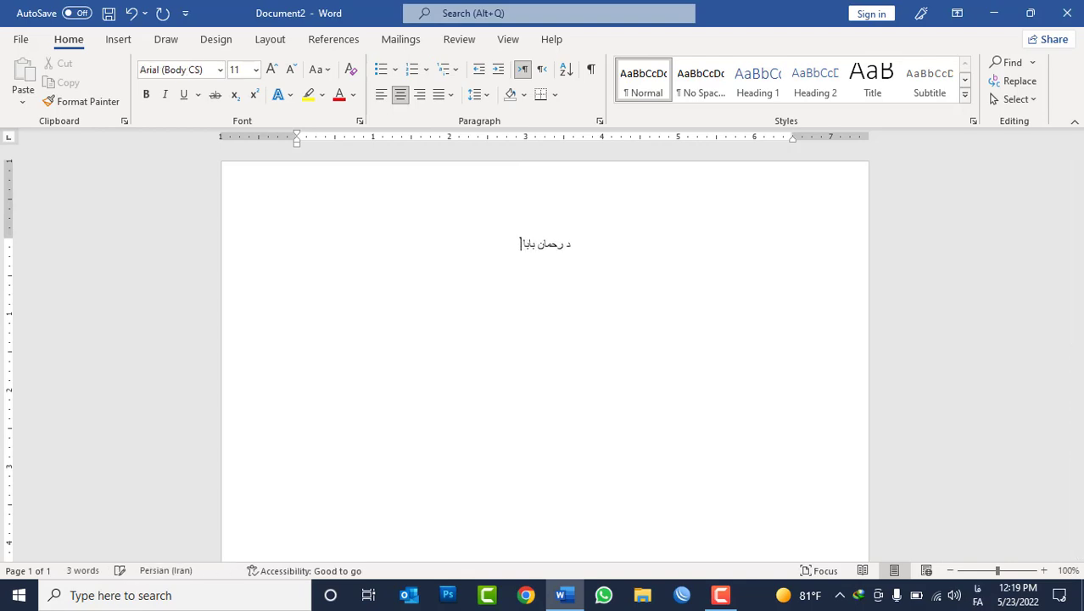
pyautogui.write(' شر')
pyautogui.write('عرونه')
pyautogui.press('Return')
pyautogui.hotkey('alt', 'shift')
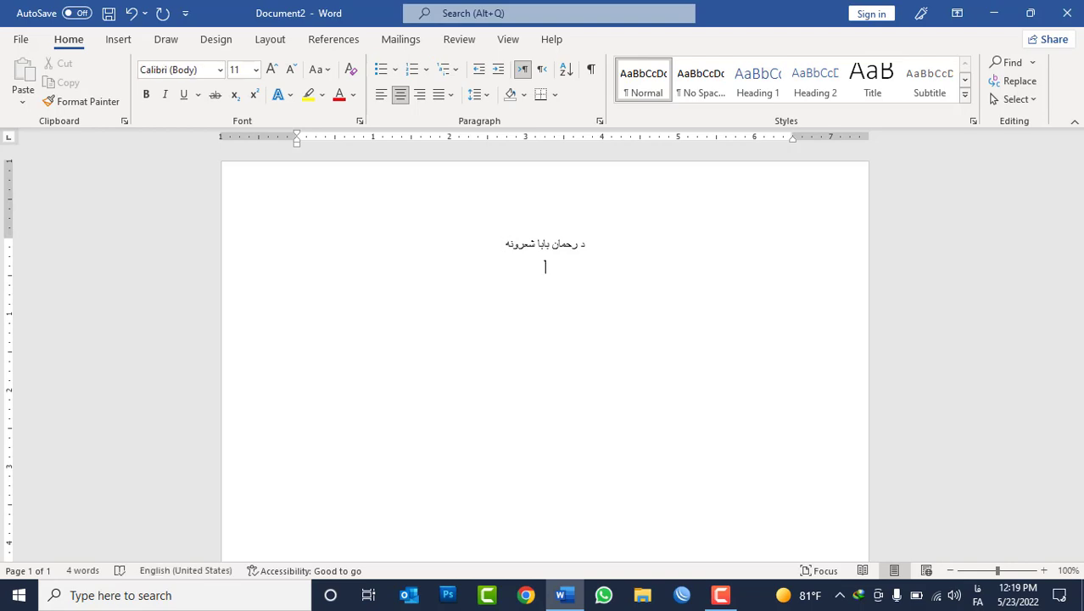
# Make the Persian title bold and enlarge it to 16 pt
pyautogui.tripleClick(547, 243)
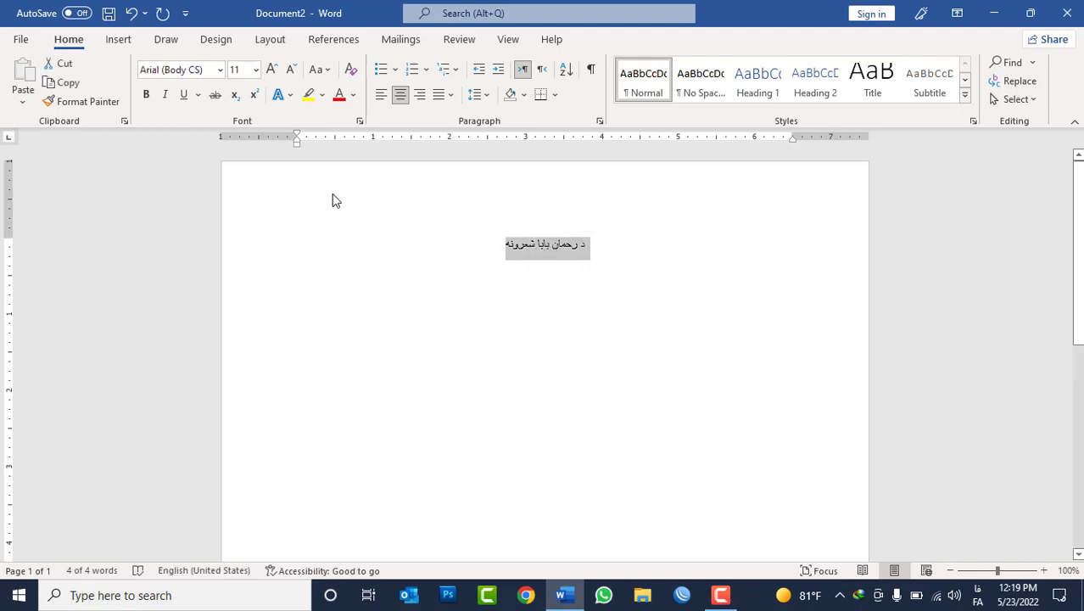
pyautogui.click(146, 94)
pyautogui.click(269, 70)
pyautogui.click(269, 70)
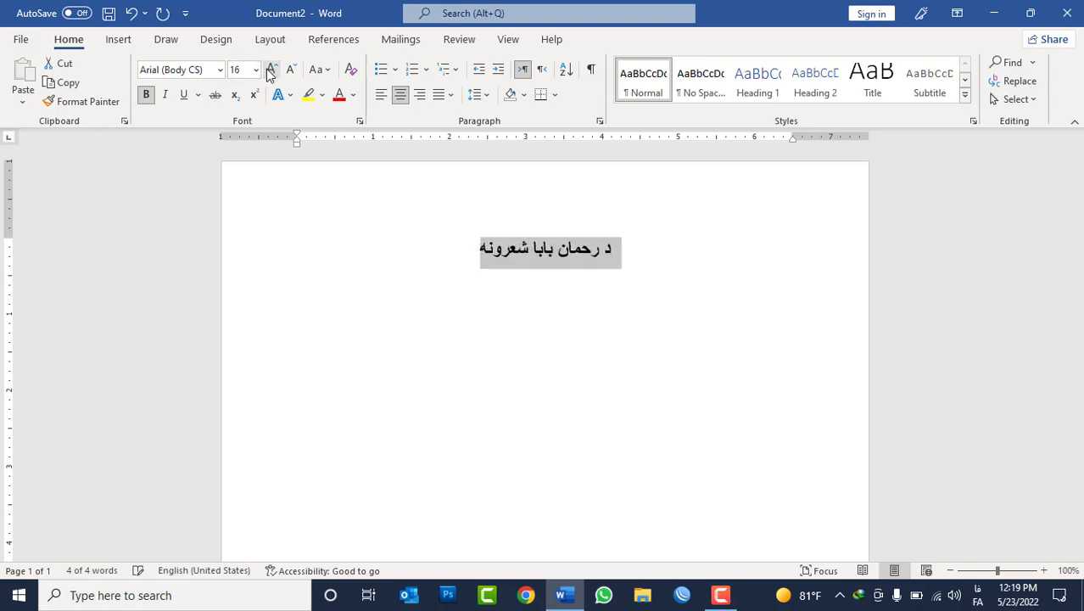
pyautogui.click(269, 69)
pyautogui.click(464, 262)
pyautogui.click(517, 295)
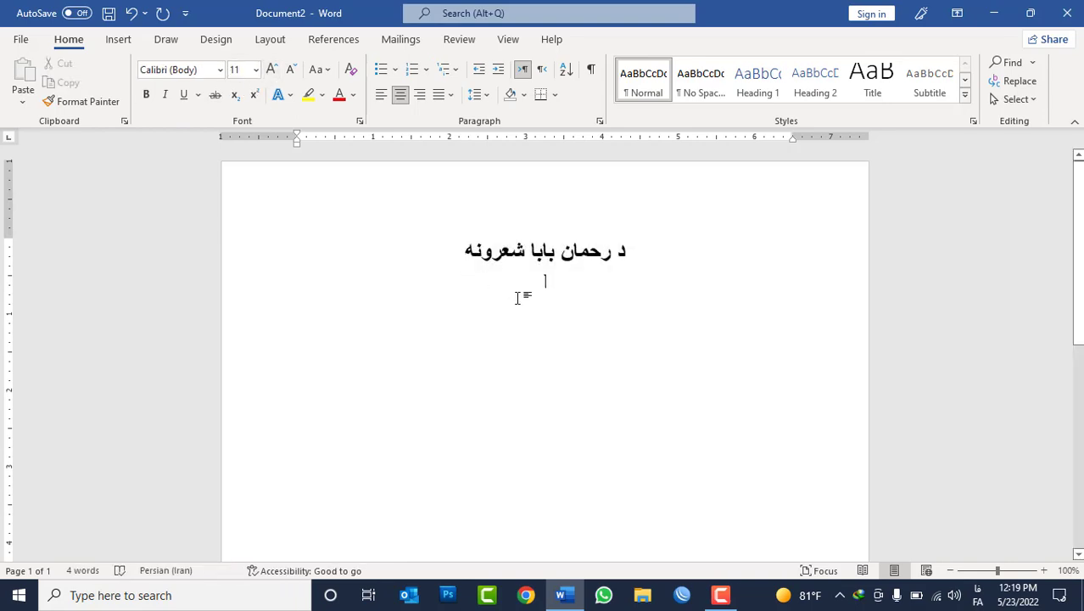
# Apply the Two columns preset, undo it, and reopen the Columns choices
pyautogui.click(270, 40)
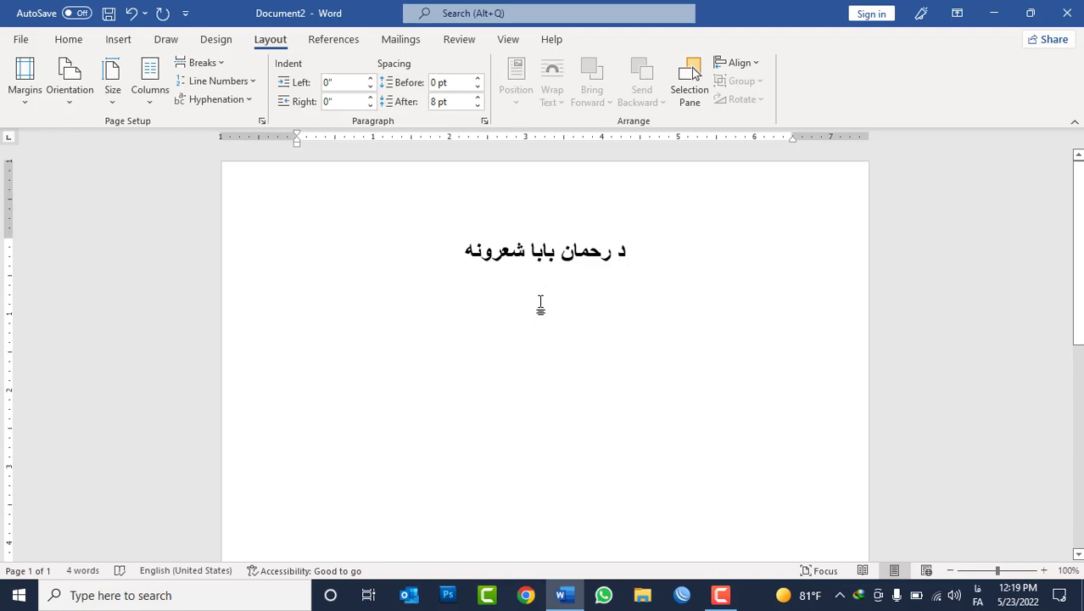
pyautogui.click(149, 90)
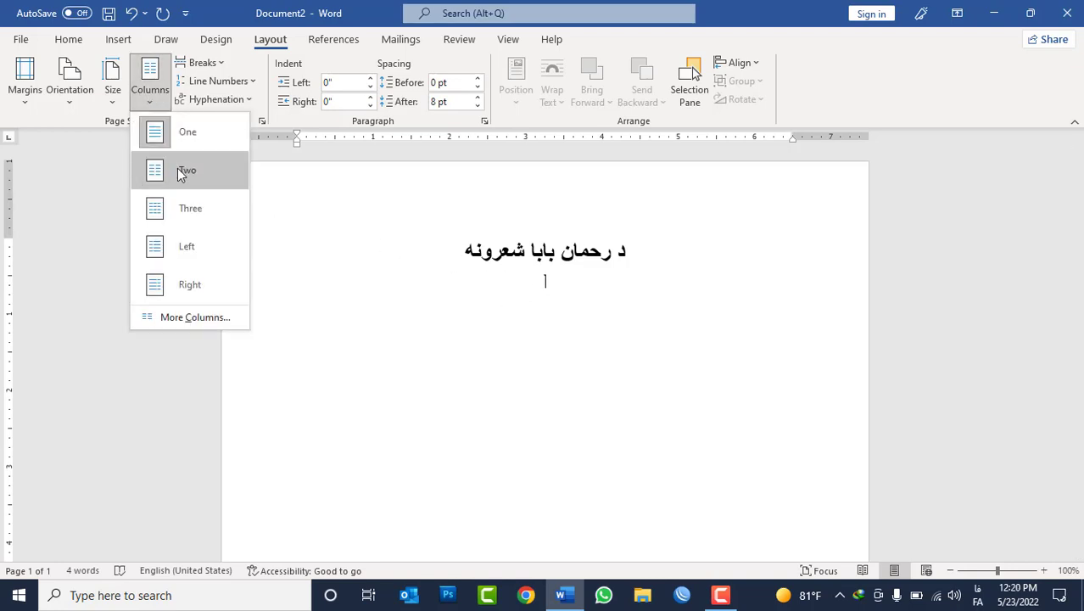
pyautogui.click(182, 170)
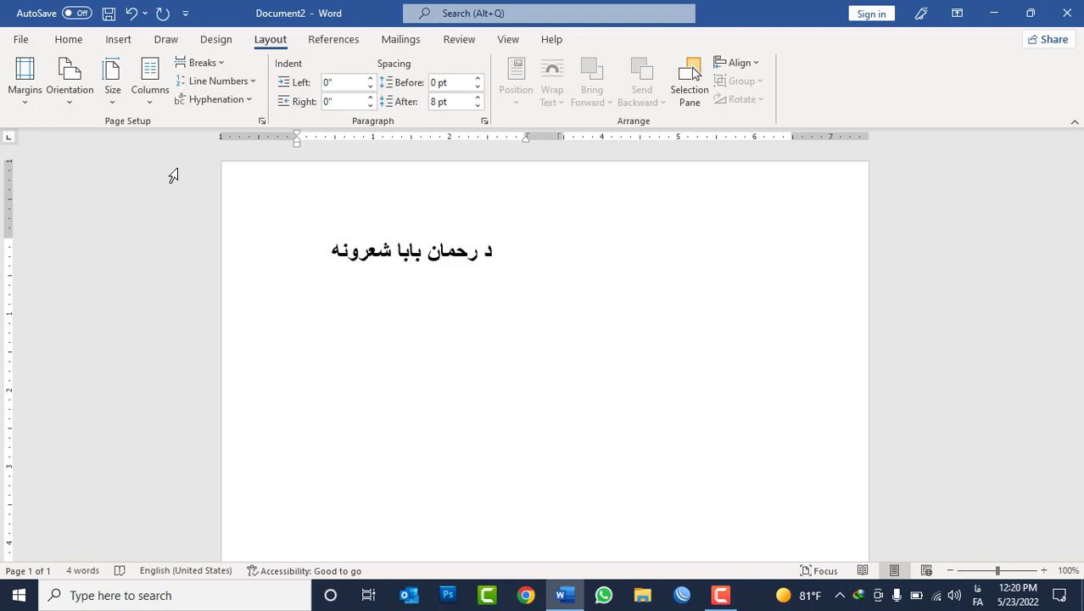
pyautogui.hotkey('ctrl', 'e')
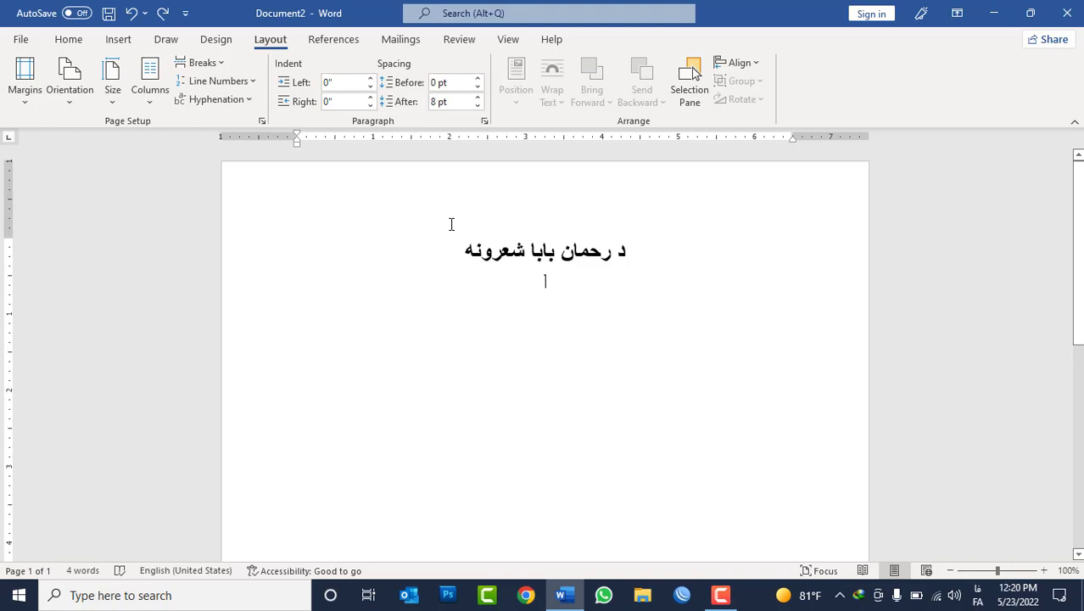
pyautogui.click(157, 104)
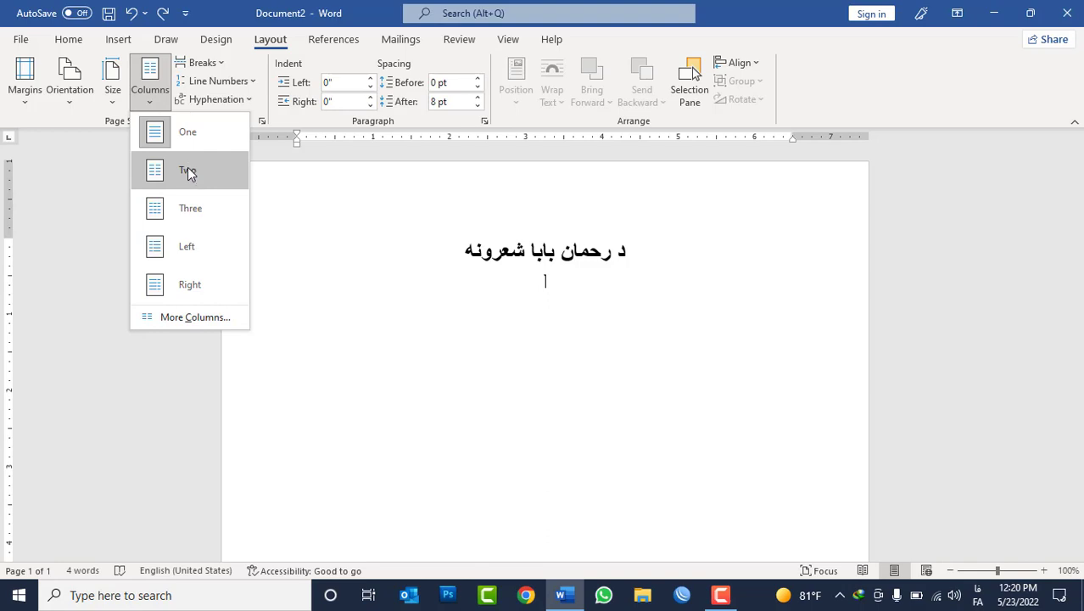
# In More Columns, apply Two columns from 'This point forward'
pyautogui.click(186, 318)
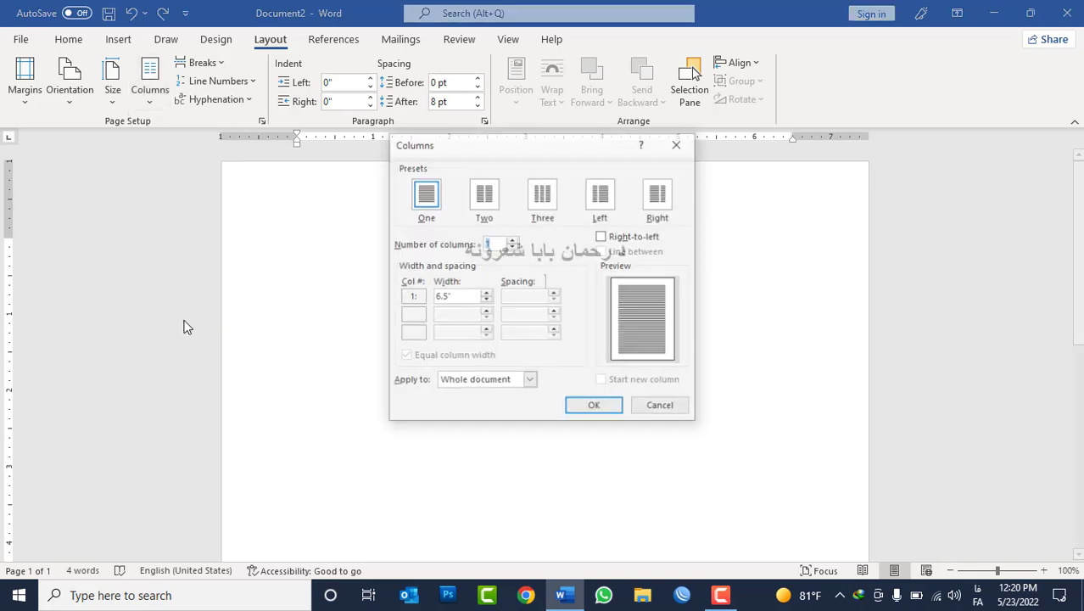
pyautogui.click(489, 198)
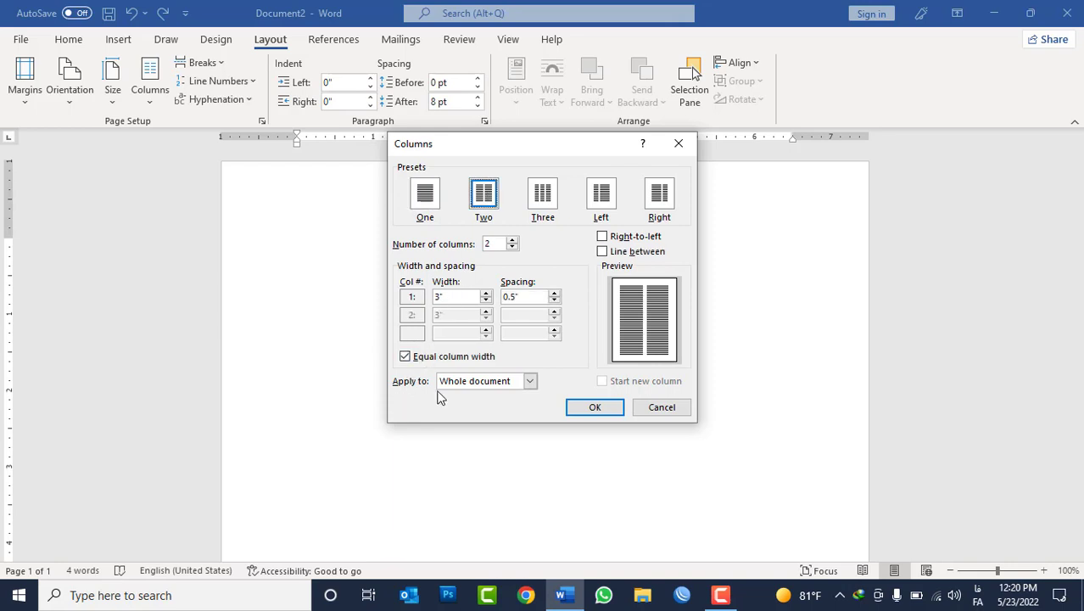
pyautogui.click(462, 383)
pyautogui.click(468, 406)
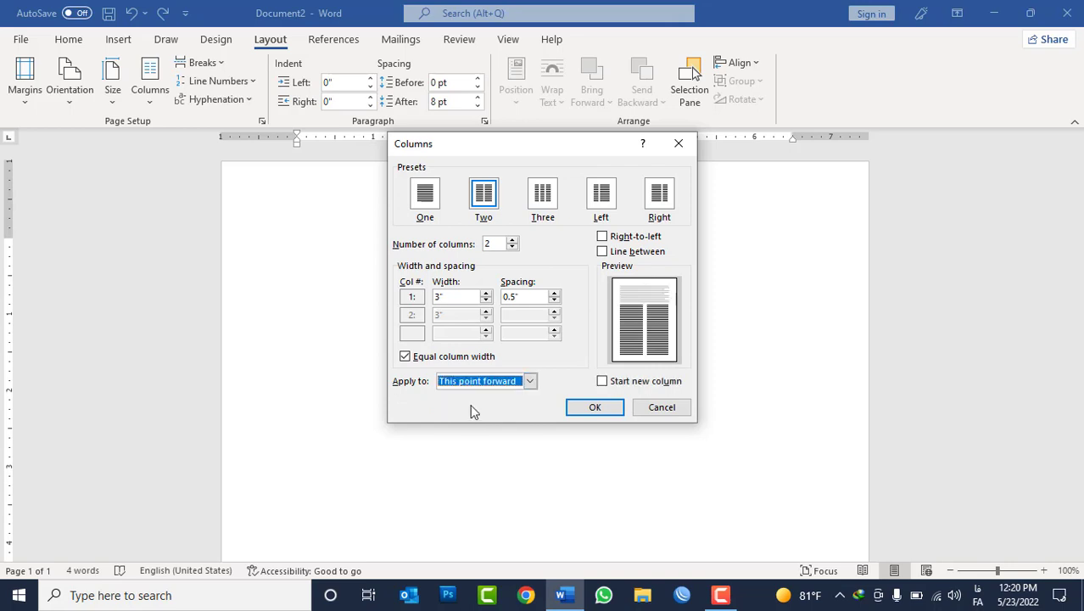
pyautogui.moveTo(533, 147); pyautogui.dragTo(832, 124)
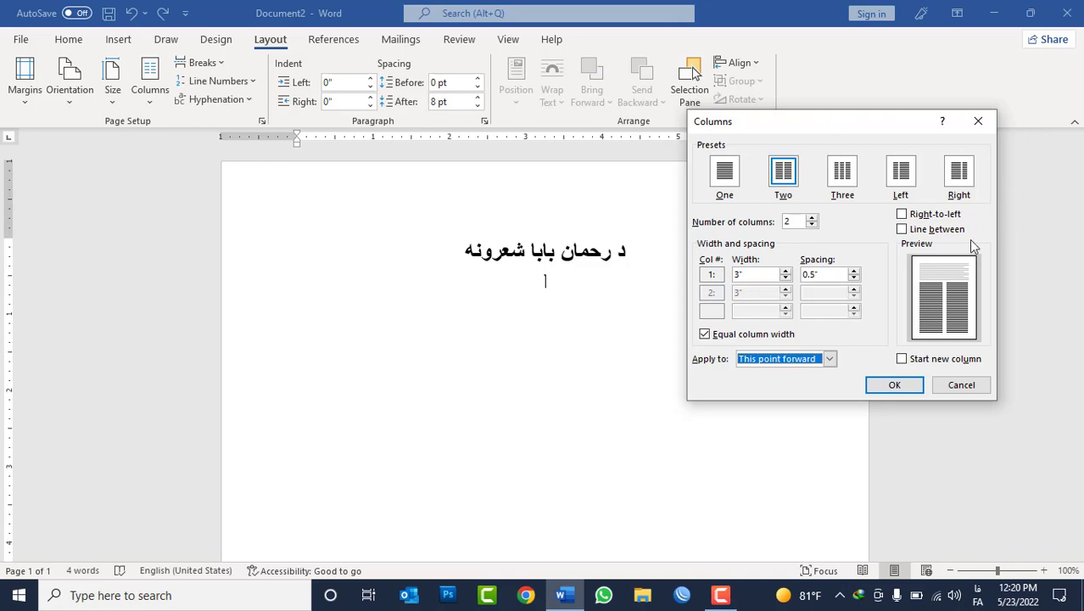
pyautogui.click(895, 384)
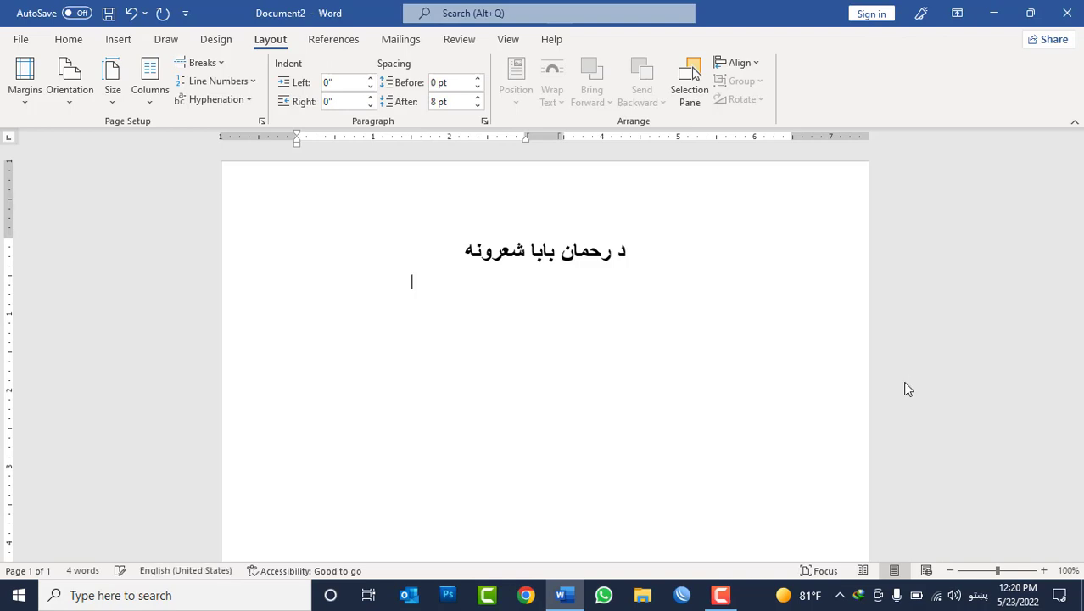
# Switch to English, generate sample text with =rand(11), then undo it
pyautogui.hotkey('alt', 'shift')
pyautogui.hotkey('ctrl', 'l')
pyautogui.write('=rand(11')
pyautogui.write(')')
pyautogui.press('Return')
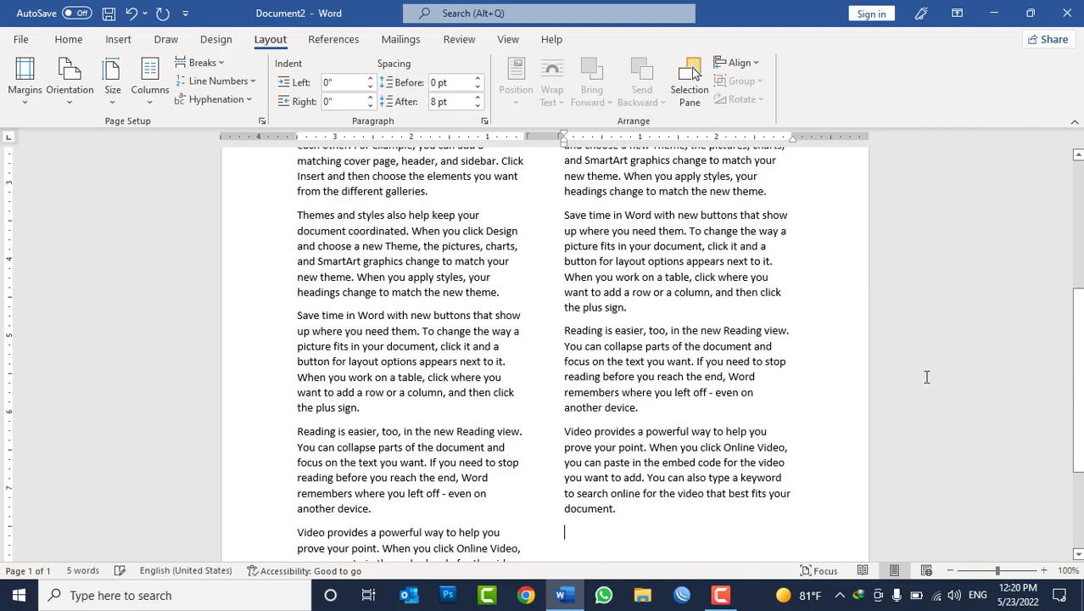
pyautogui.scroll(3, 561, 407)
pyautogui.scroll(3, 561, 407)
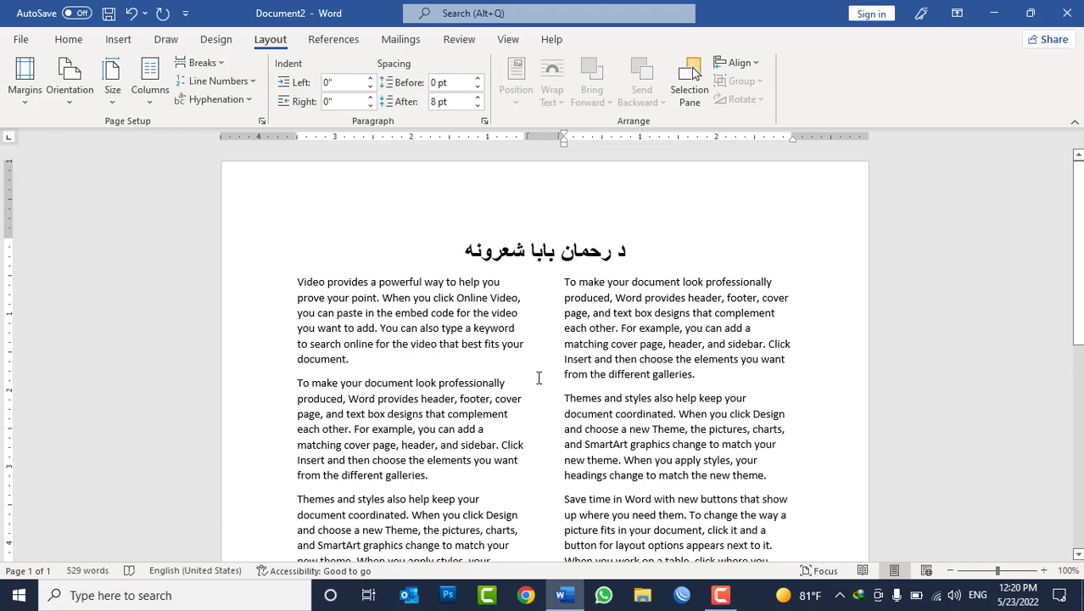
pyautogui.hotkey('ctrl', 'z')
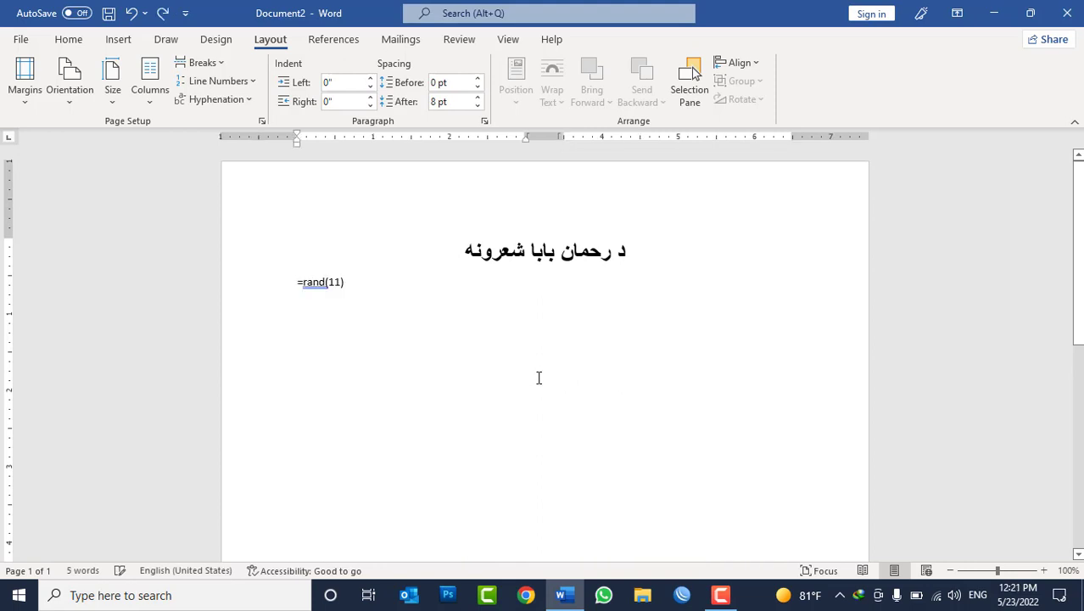
# Change the formula to =rand() for one sample paragraph and undo the test typing
pyautogui.press('BackSpace')
pyautogui.press('BackSpace')
pyautogui.press('BackSpace')
pyautogui.press('BackSpace')
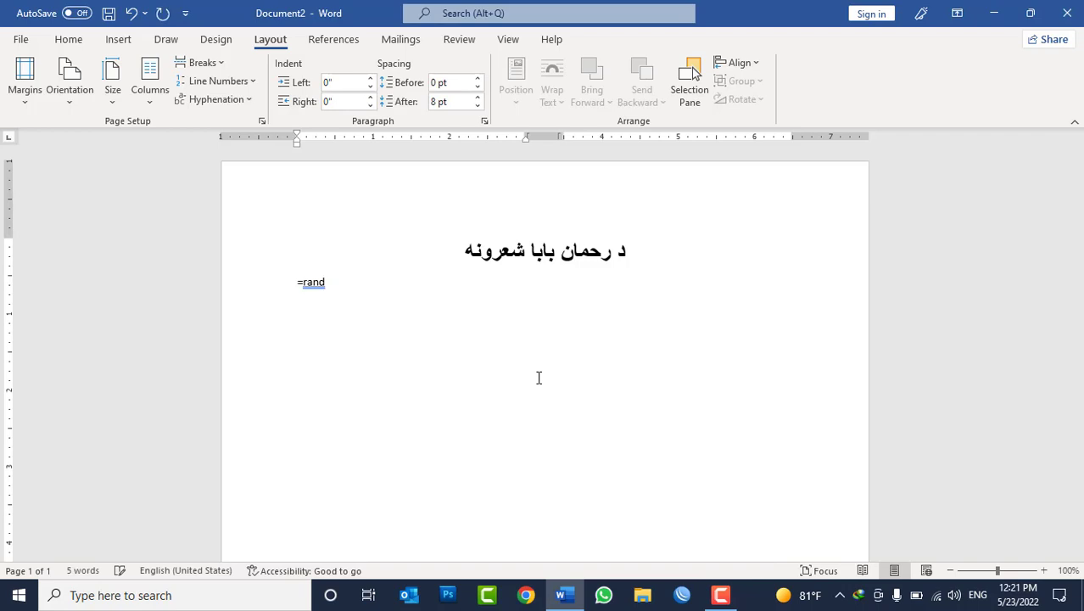
pyautogui.write('()')
pyautogui.press('Return')
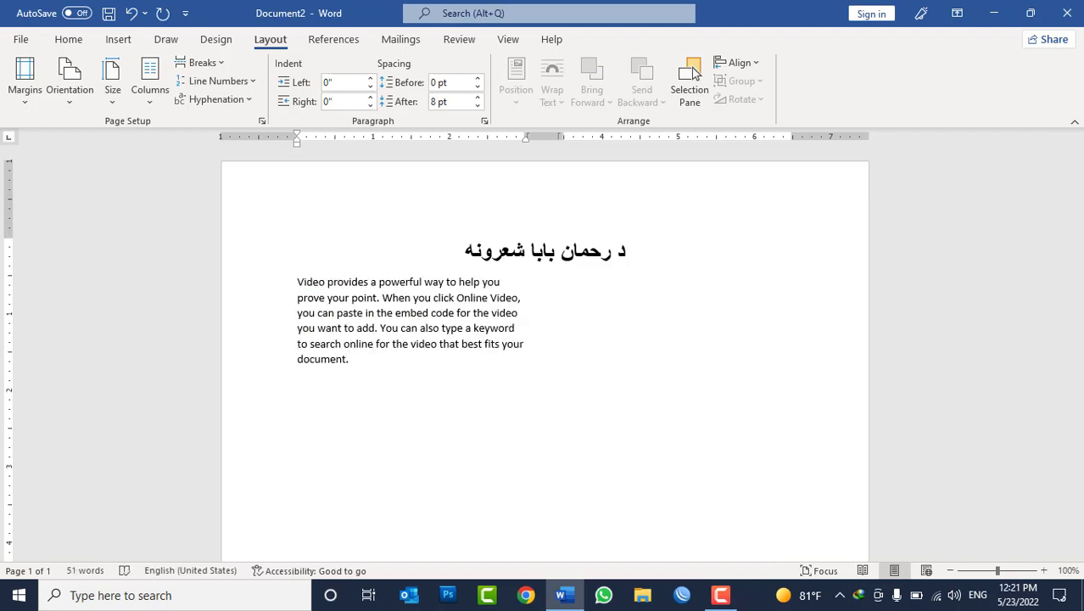
pyautogui.write('sfasfd')
pyautogui.write('sadf asdfsad fasdf as dfasdfasdf')
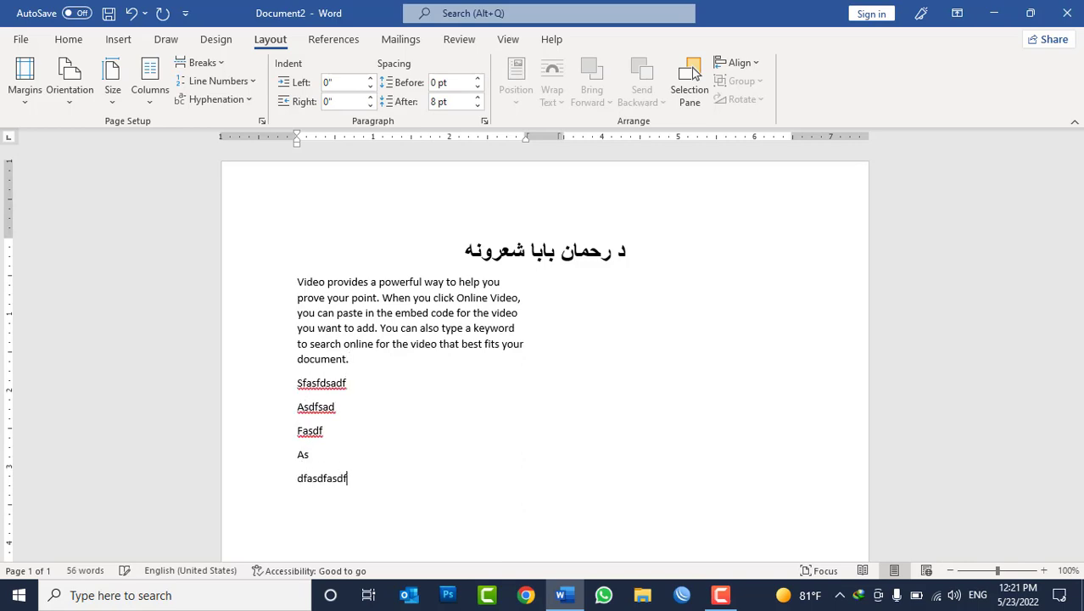
pyautogui.hotkey('ctrl', 'z')
pyautogui.hotkey('ctrl', 'z')
pyautogui.hotkey('ctrl', 'z')
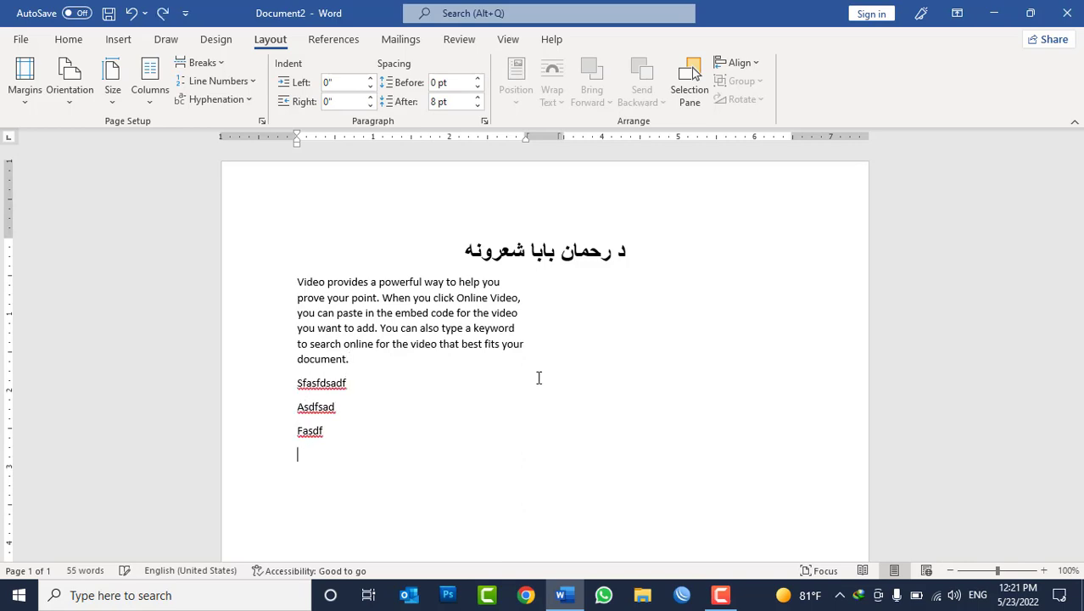
pyautogui.hotkey('ctrl', 'z')
pyautogui.hotkey('ctrl', 'z')
pyautogui.hotkey('ctrl', 'z')
pyautogui.hotkey('ctrl', 'z')
pyautogui.hotkey('ctrl', 'z')
pyautogui.hotkey('ctrl', 'z')
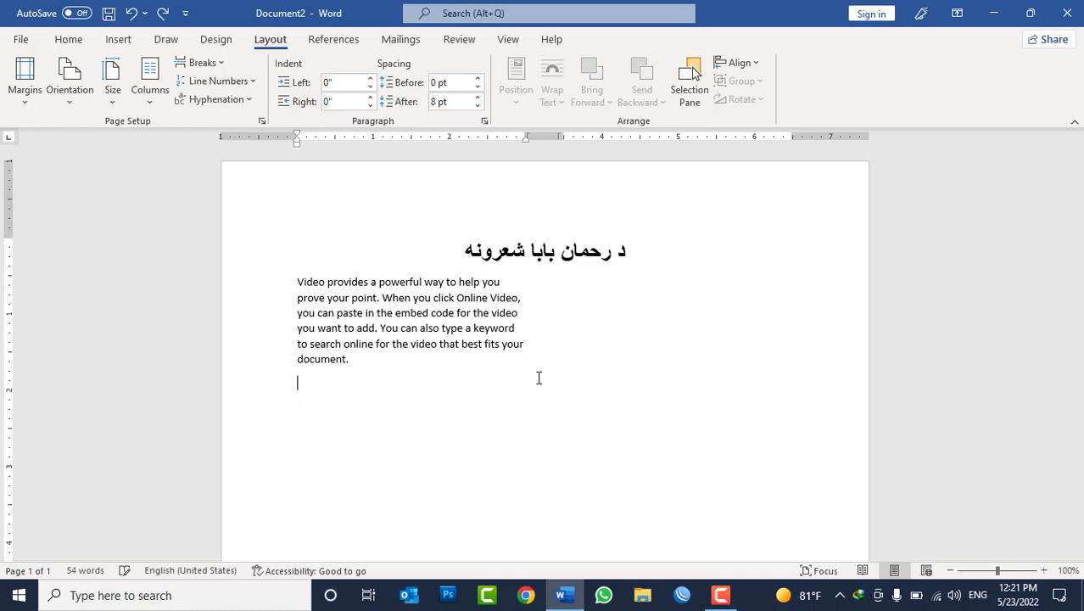
pyautogui.hotkey('ctrl', 'z')
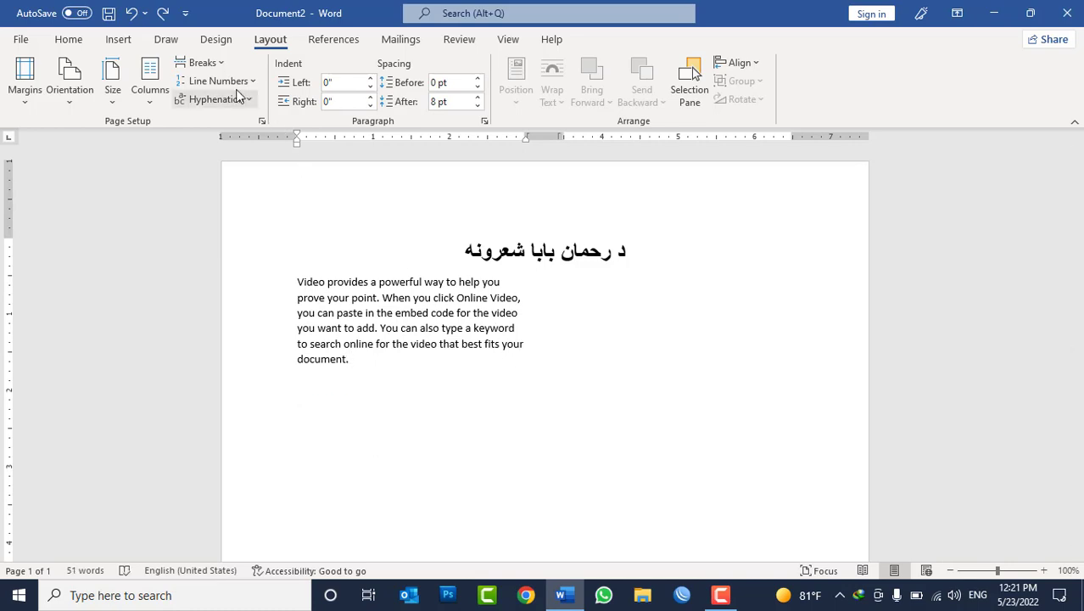
# Insert a column break and generate a =rand() sample paragraph in the right column
pyautogui.click(212, 63)
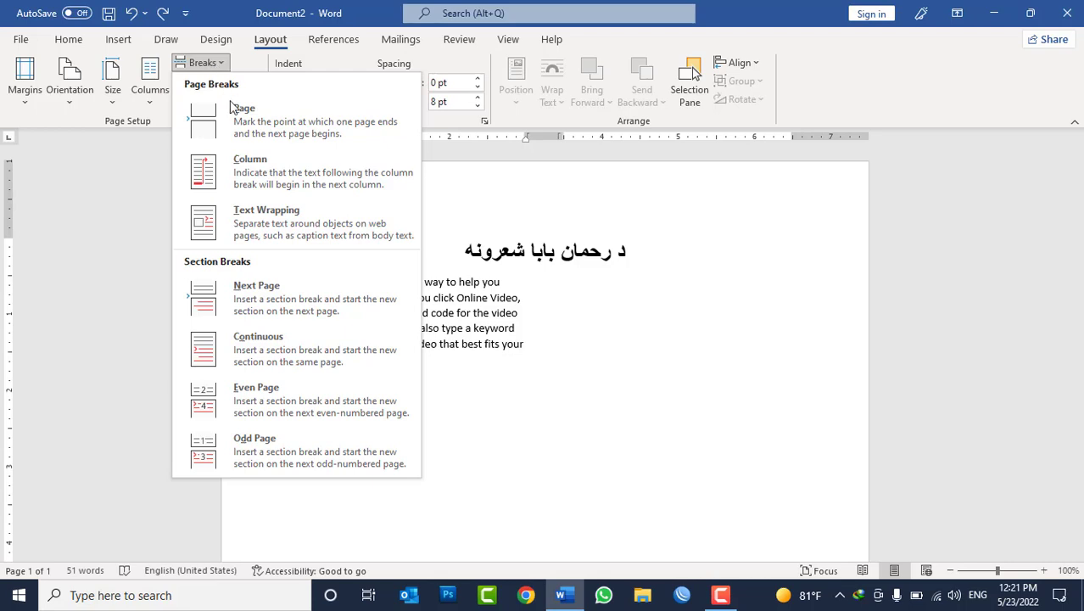
pyautogui.click(268, 173)
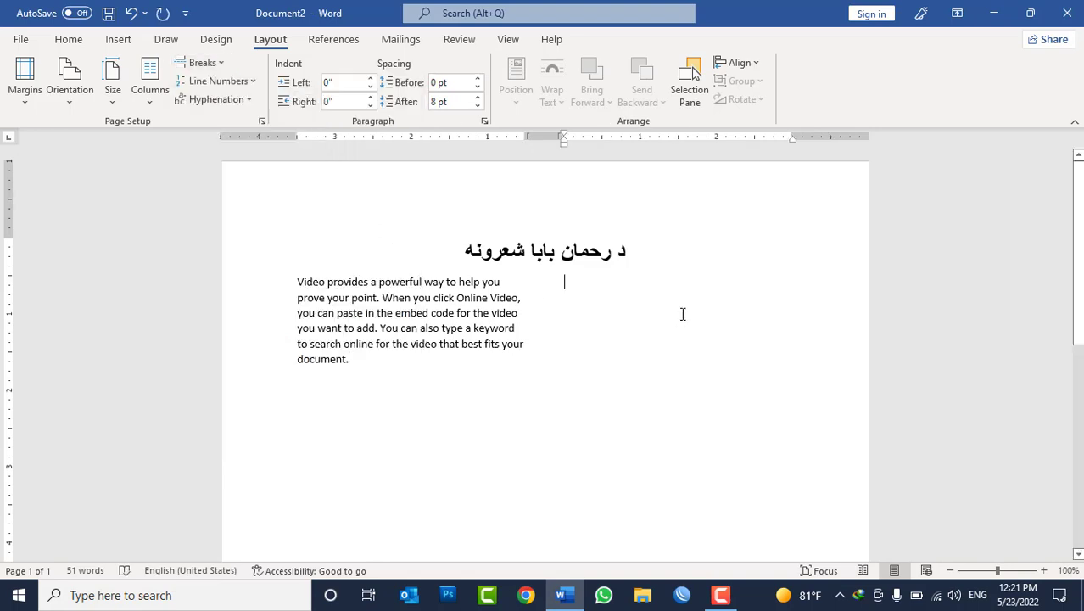
pyautogui.write('=rand()')
pyautogui.press('Return')
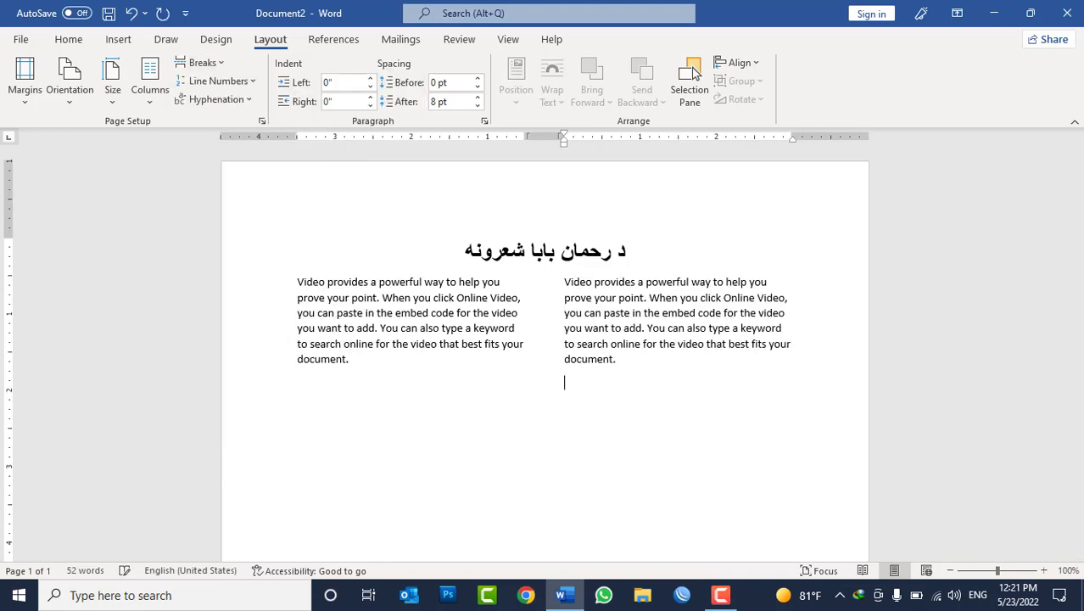
pyautogui.press('BackSpace')
pyautogui.press('Return')
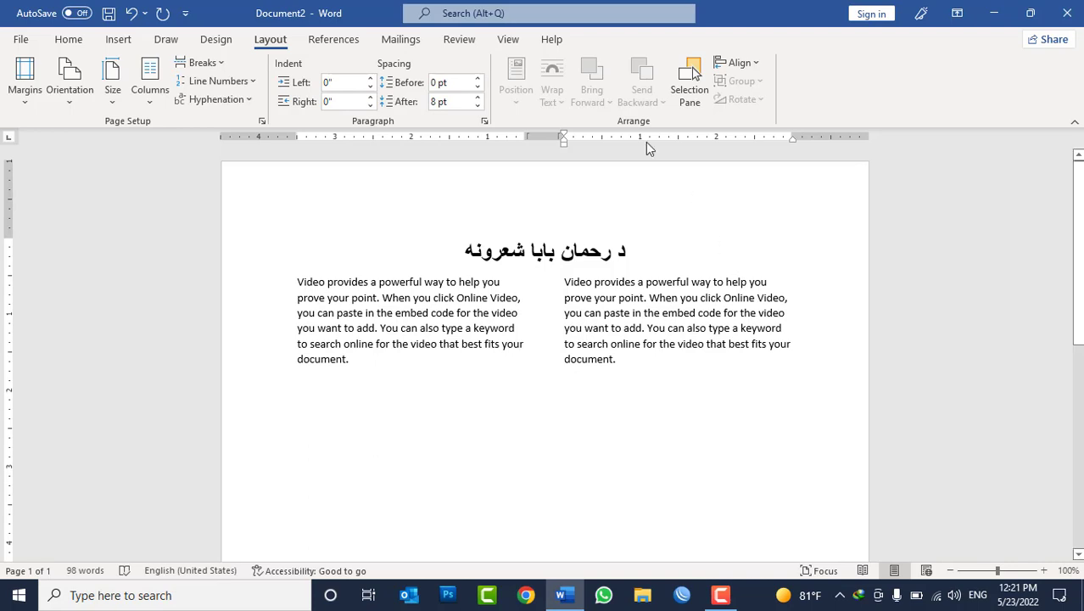
pyautogui.click(160, 108)
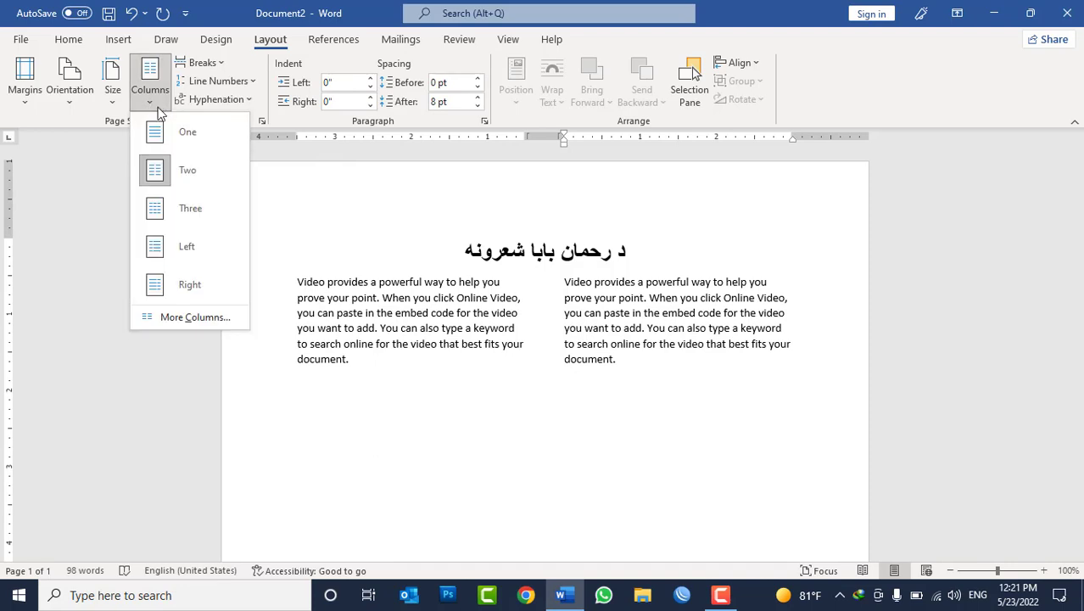
# Set the text from here on to One column, applied from 'This point forward'
pyautogui.click(195, 316)
pyautogui.click(725, 176)
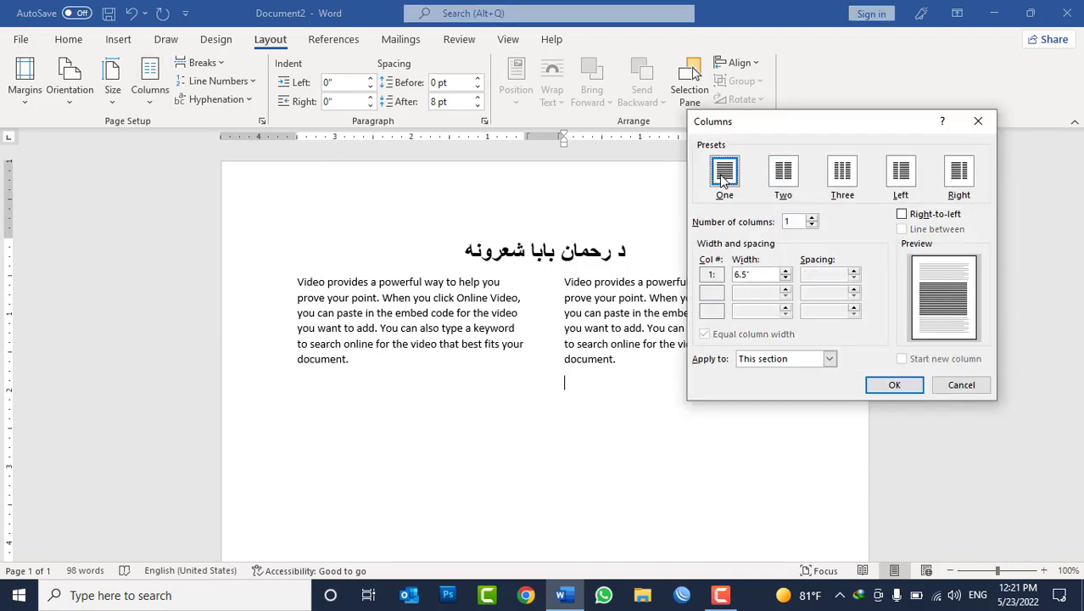
pyautogui.click(762, 358)
pyautogui.click(773, 383)
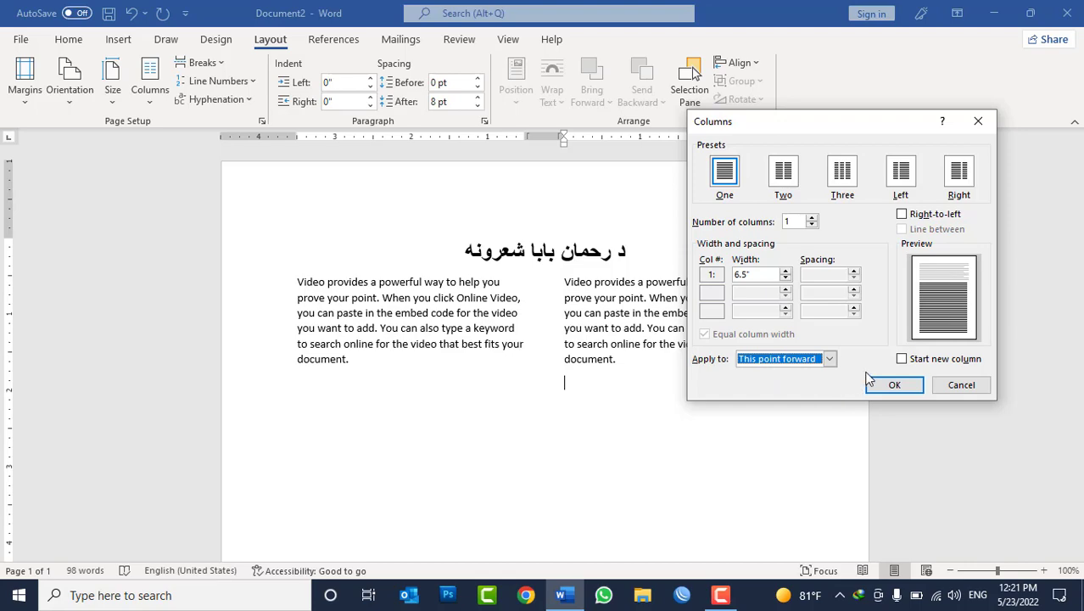
pyautogui.click(895, 384)
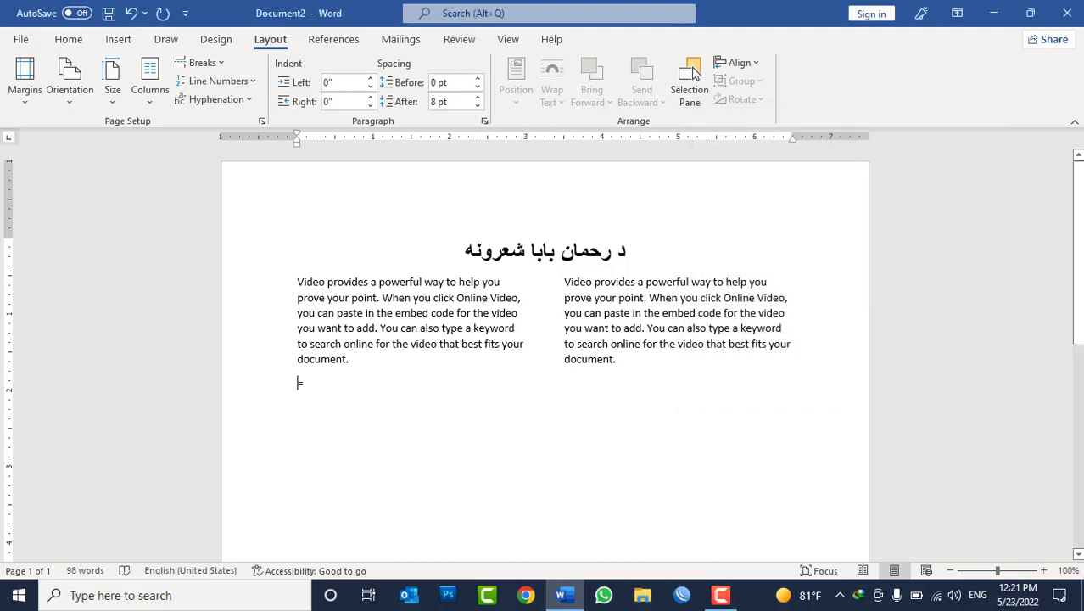
# Fill the full-width section with =rand() sample paragraphs
pyautogui.write('=rand(')
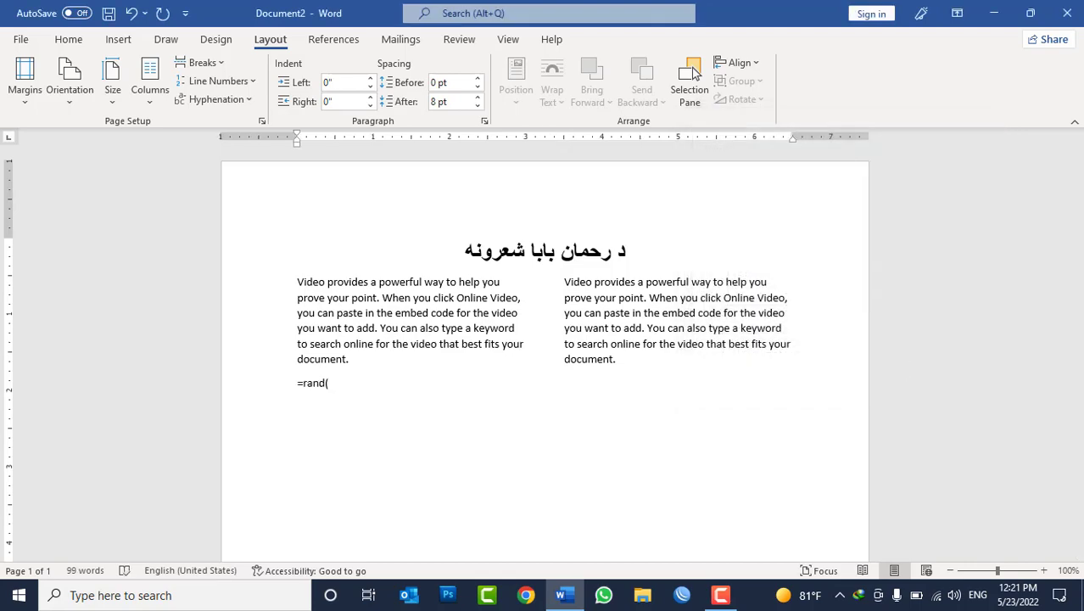
pyautogui.write(')')
pyautogui.press('Return')
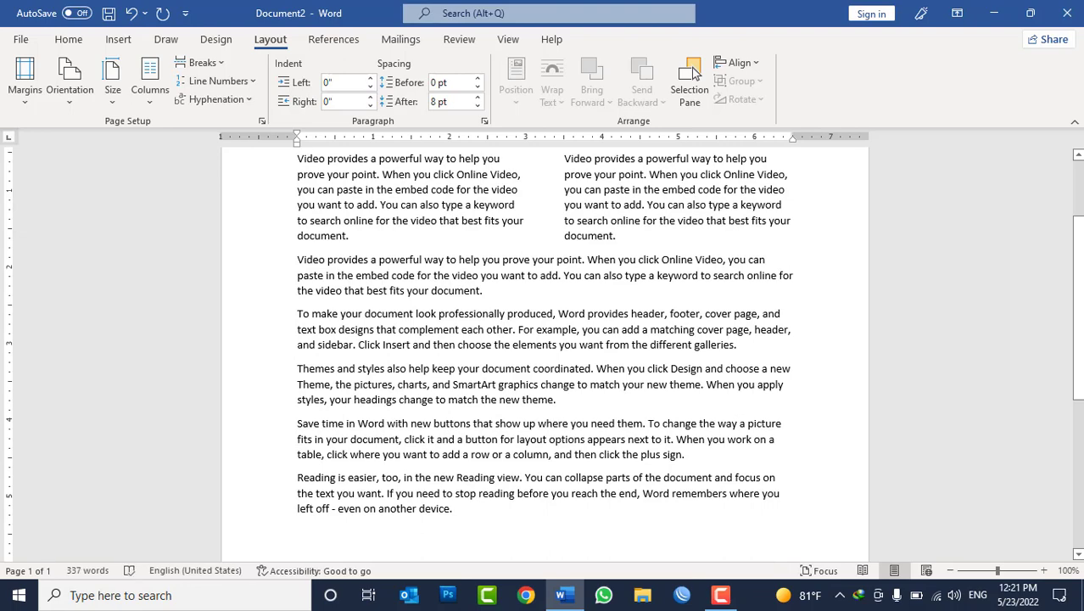
pyautogui.scroll(3, 904, 366)
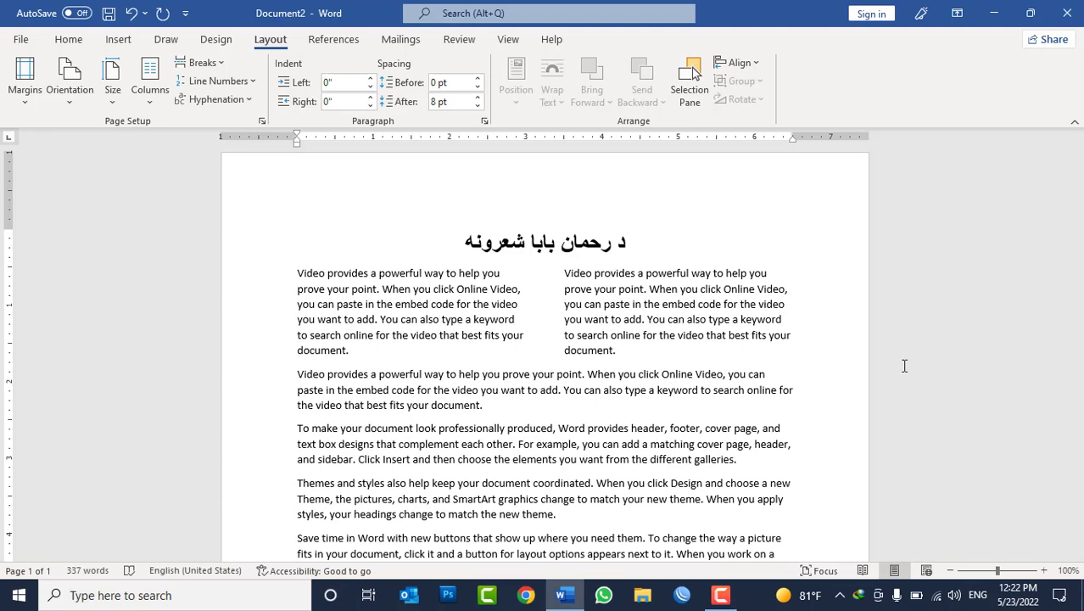
pyautogui.scroll(1, 904, 366)
pyautogui.scroll(-3, 904, 365)
pyautogui.scroll(2, 904, 365)
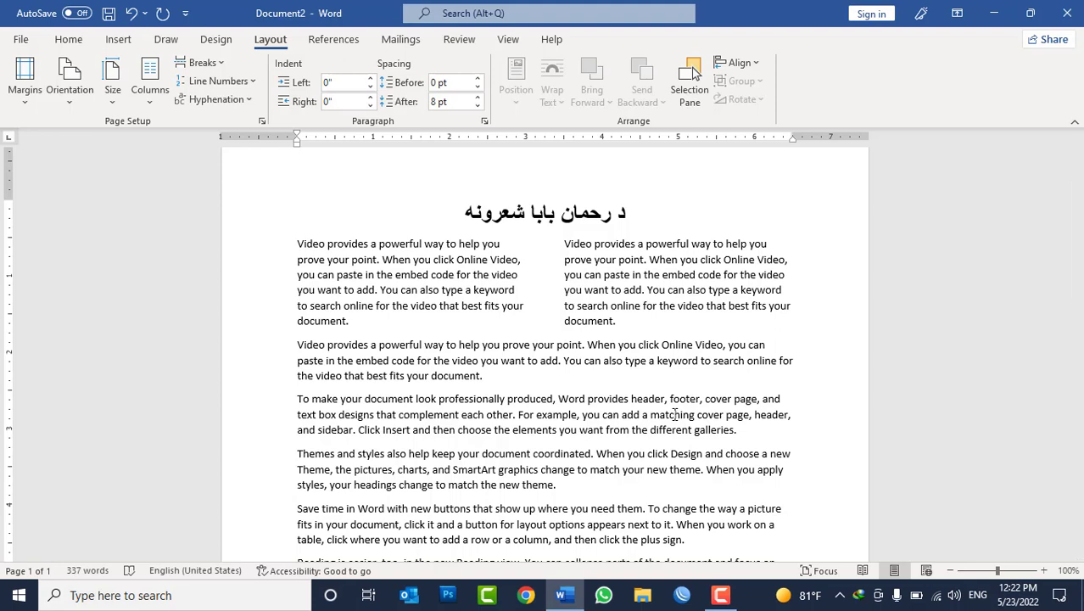
# Select the two-column paragraphs at the top and open More Columns
pyautogui.hotkey('ctrl', 'a')
pyautogui.click(152, 92)
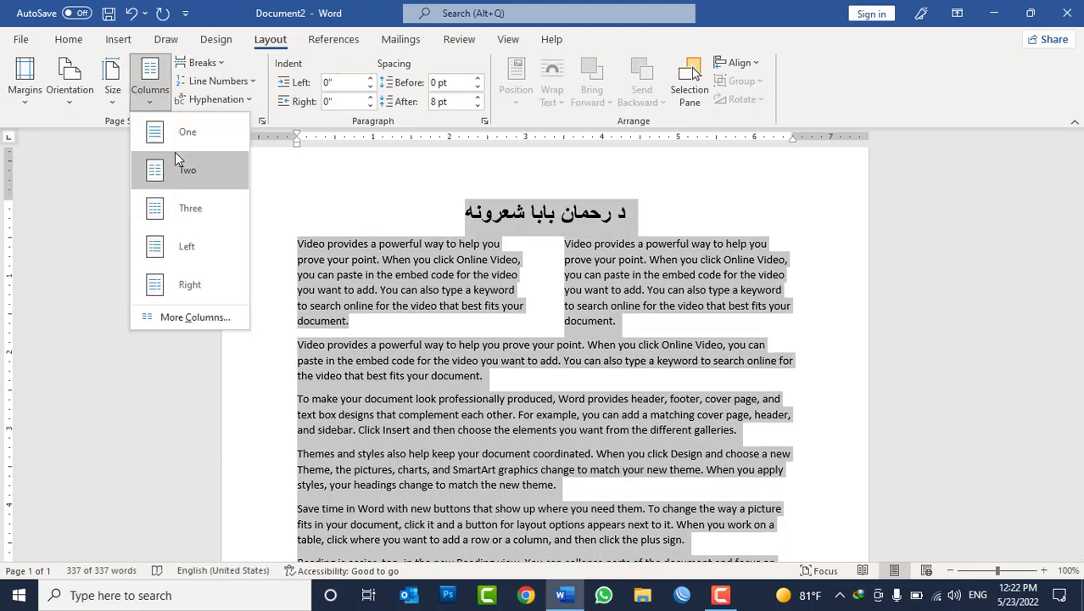
pyautogui.click(644, 344)
pyautogui.moveTo(634, 322); pyautogui.dragTo(290, 241)
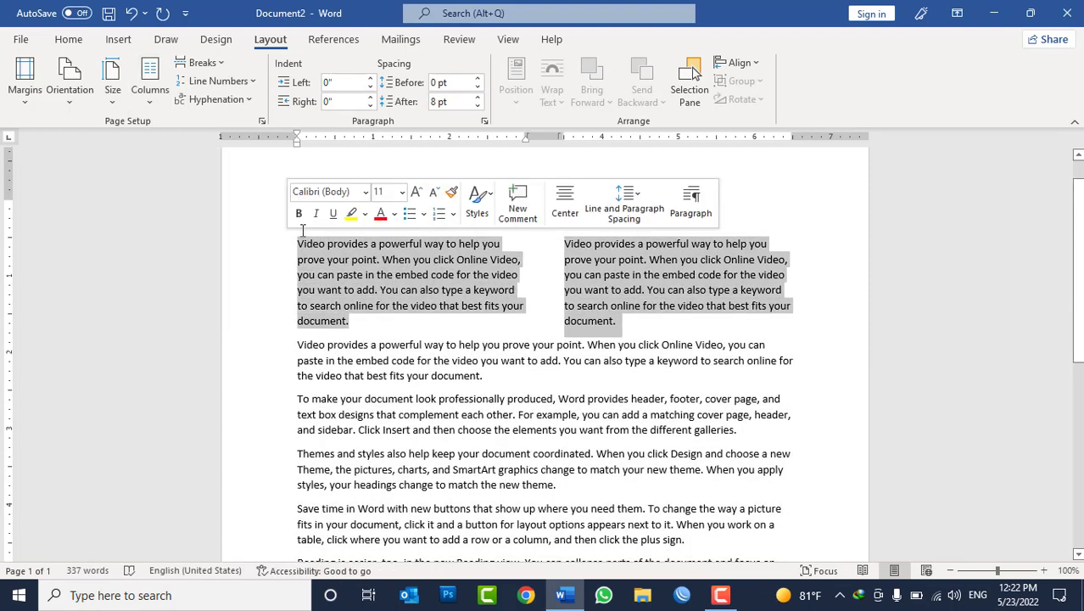
pyautogui.click(150, 103)
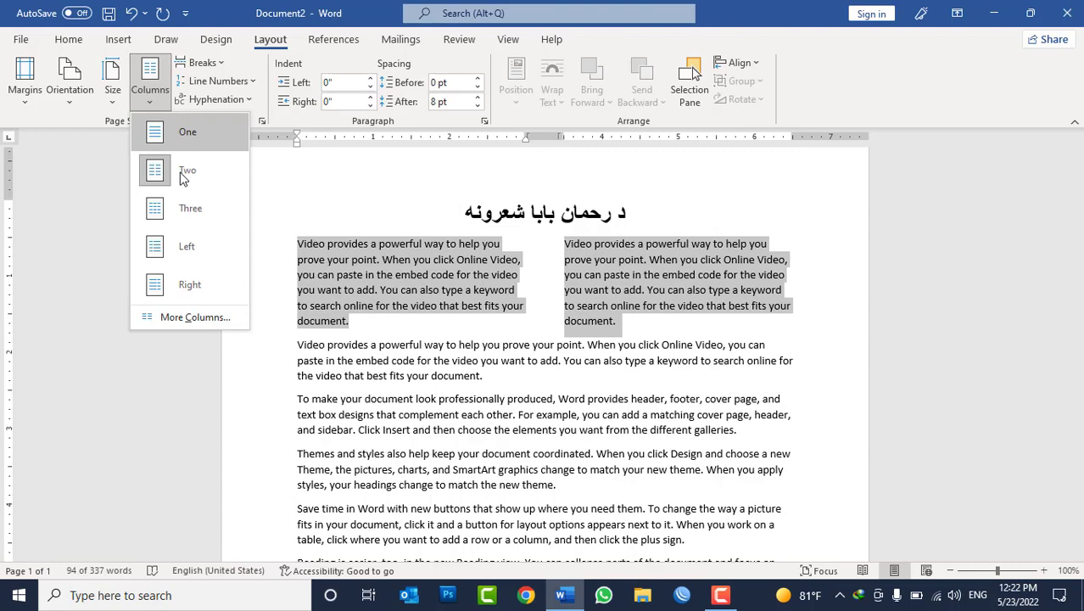
pyautogui.click(191, 315)
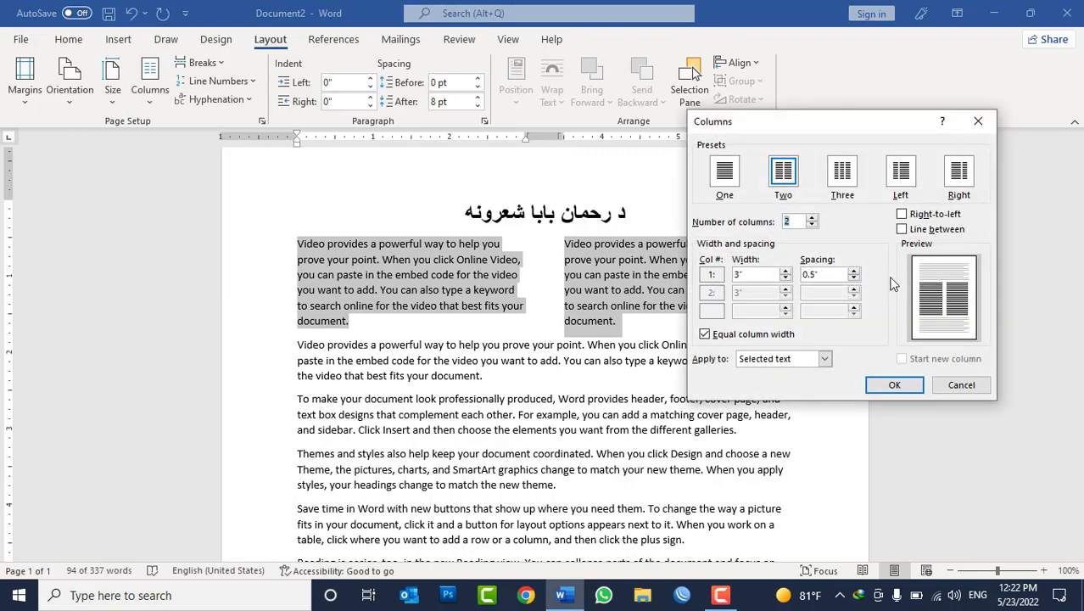
# Turn off equal column width and widen the second column
pyautogui.click(754, 276)
pyautogui.click(759, 333)
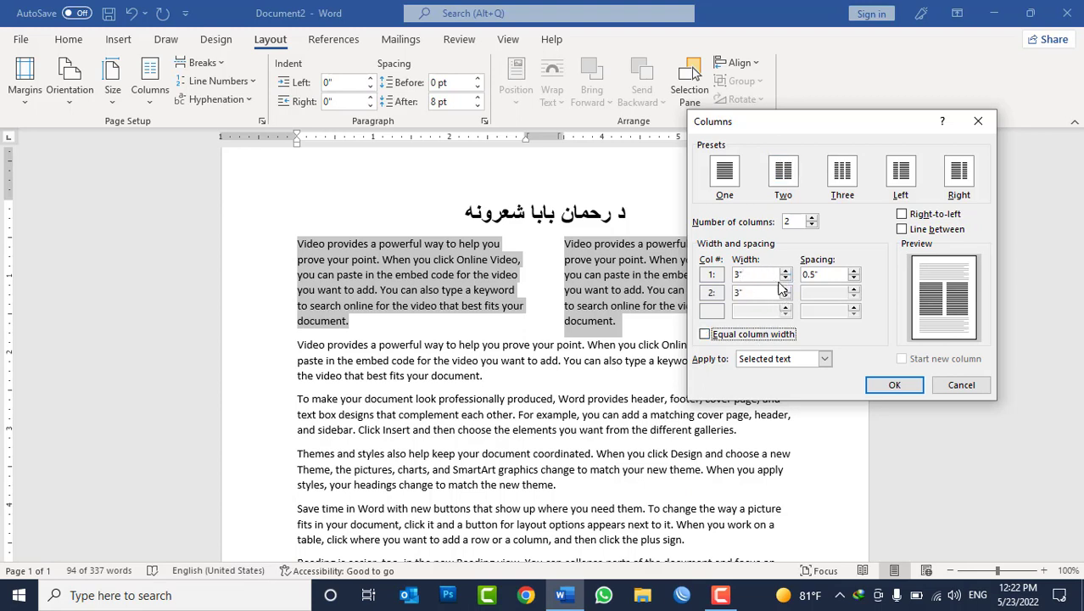
pyautogui.click(786, 290)
pyautogui.click(786, 289)
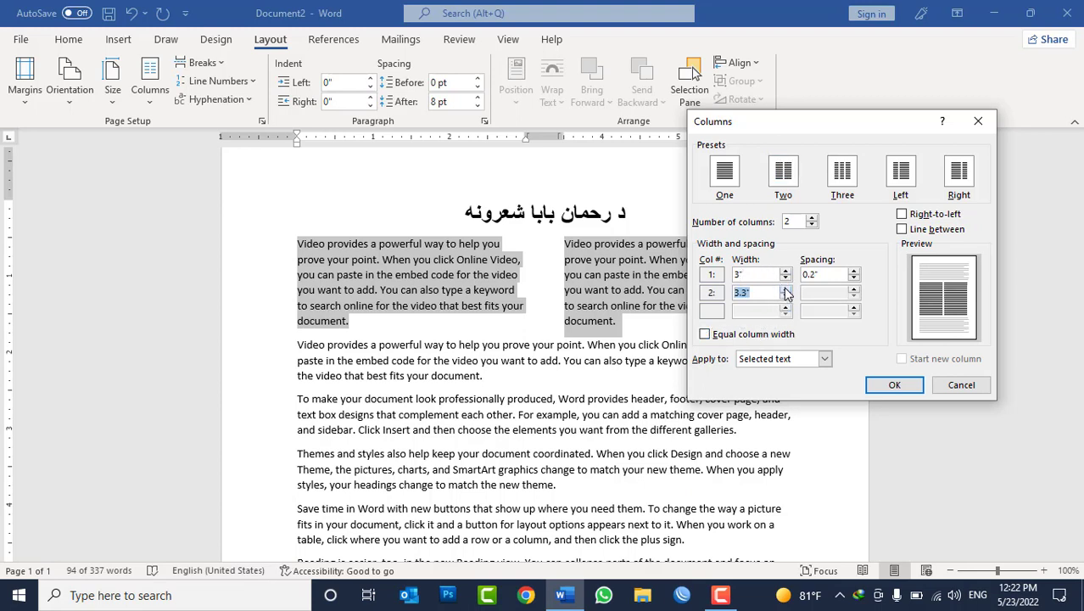
pyautogui.click(786, 289)
pyautogui.click(786, 289)
pyautogui.click(786, 289)
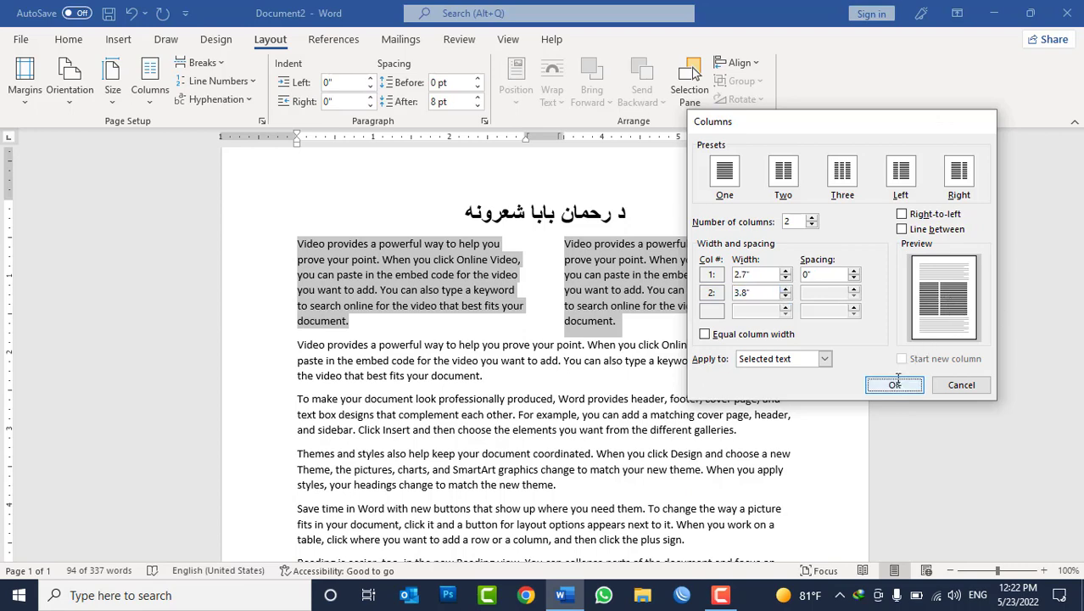
pyautogui.click(897, 383)
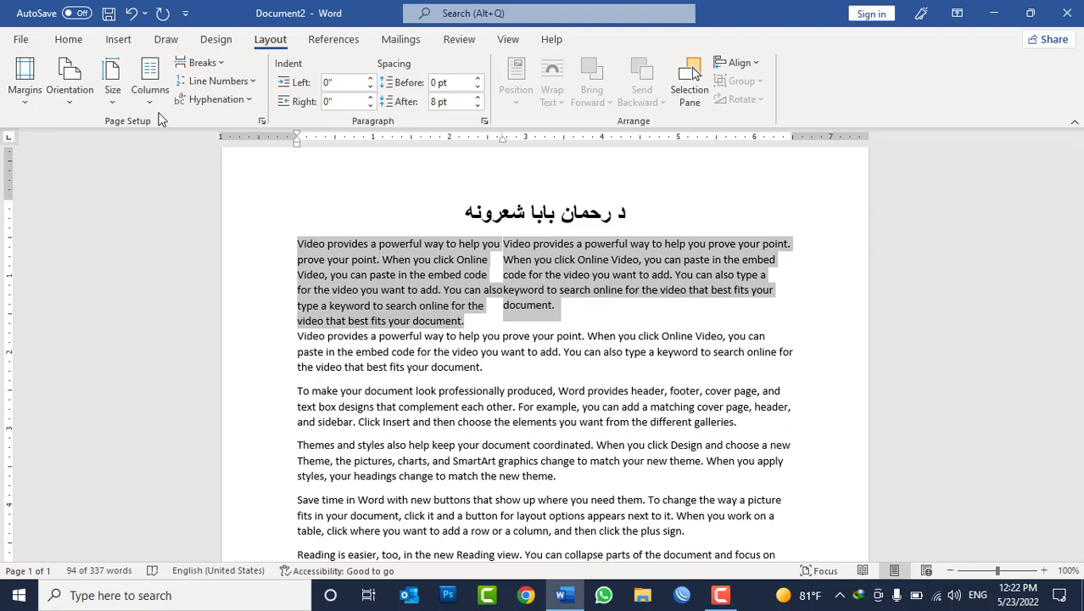
# Set column 1 to 2.6" and column 2 to 3.7" with 0.2" spacing
pyautogui.click(149, 85)
pyautogui.click(176, 316)
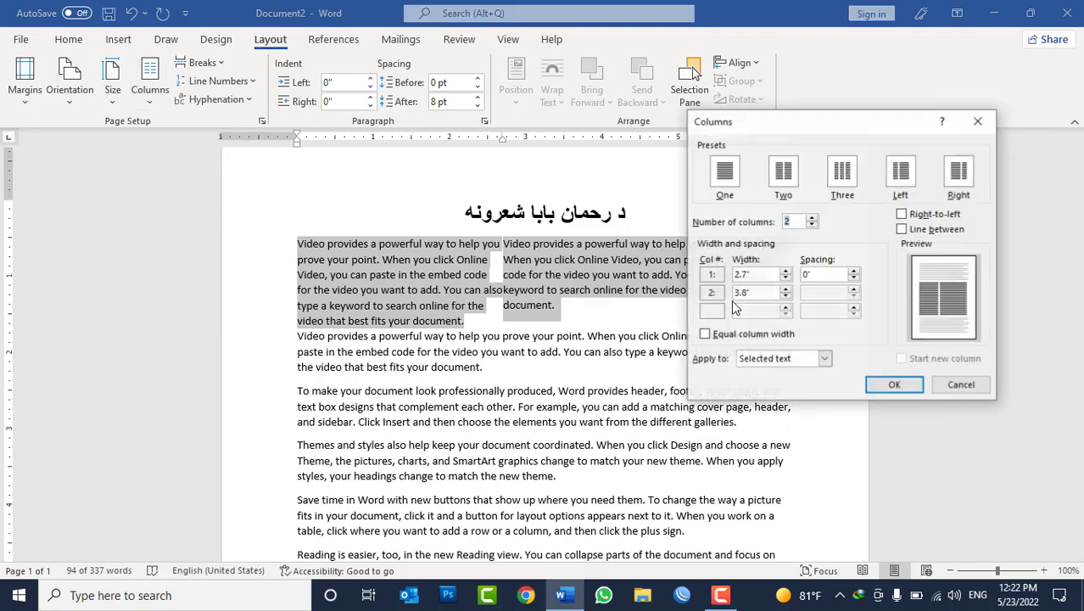
pyautogui.click(784, 278)
pyautogui.click(784, 278)
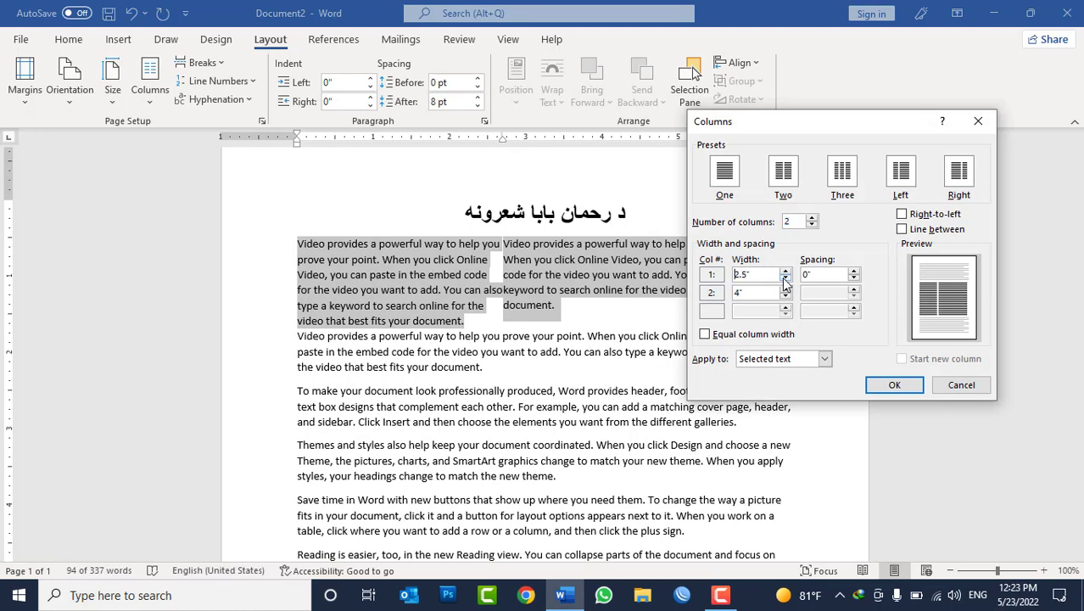
pyautogui.click(785, 270)
pyautogui.click(784, 296)
pyautogui.click(784, 296)
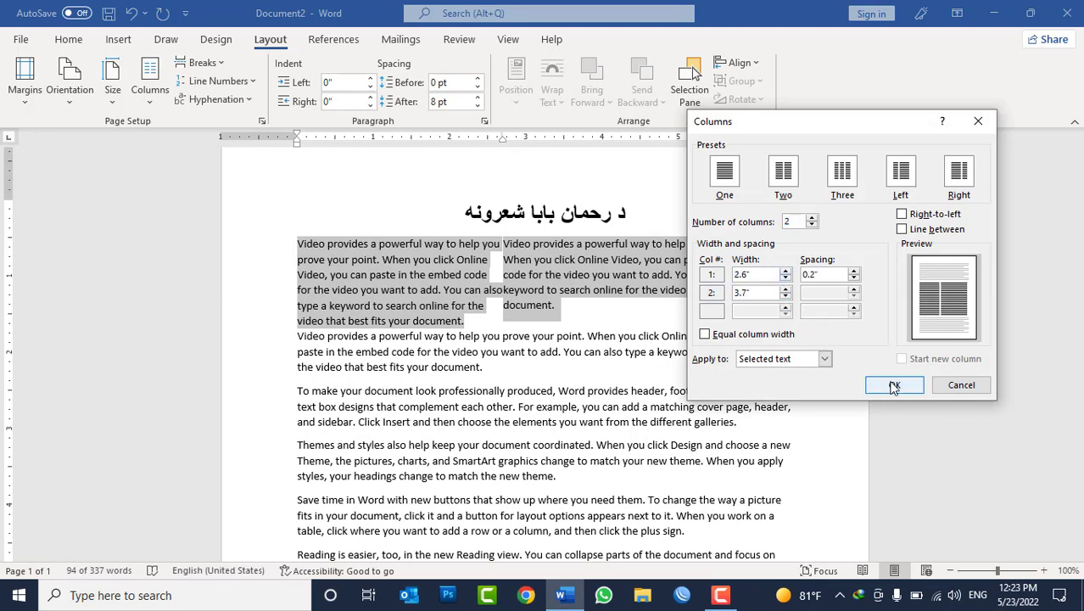
pyautogui.click(893, 384)
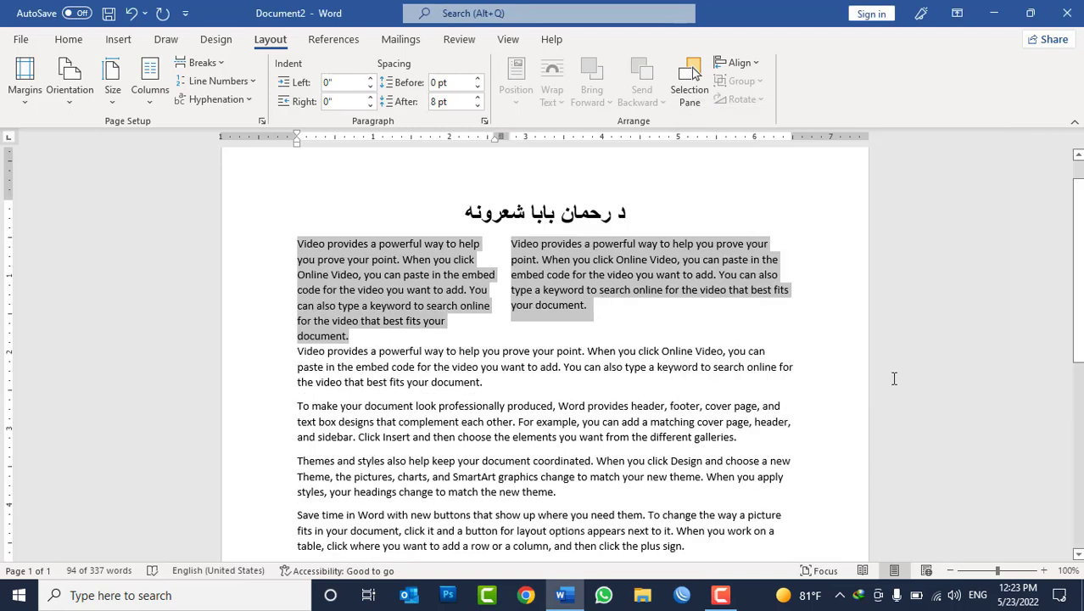
pyautogui.click(150, 85)
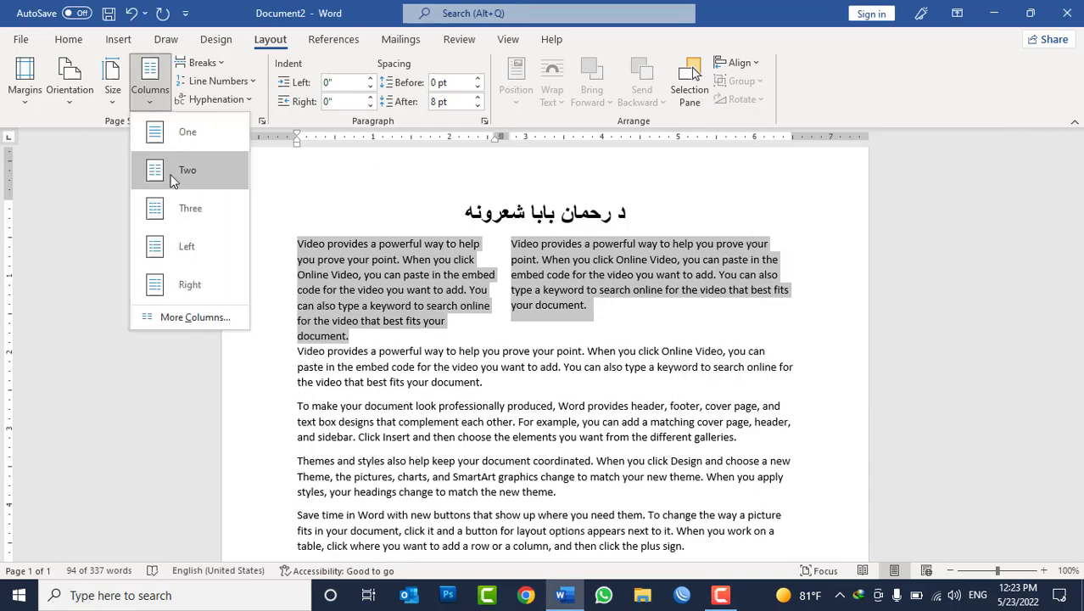
# Add a Line between the two columns
pyautogui.click(194, 319)
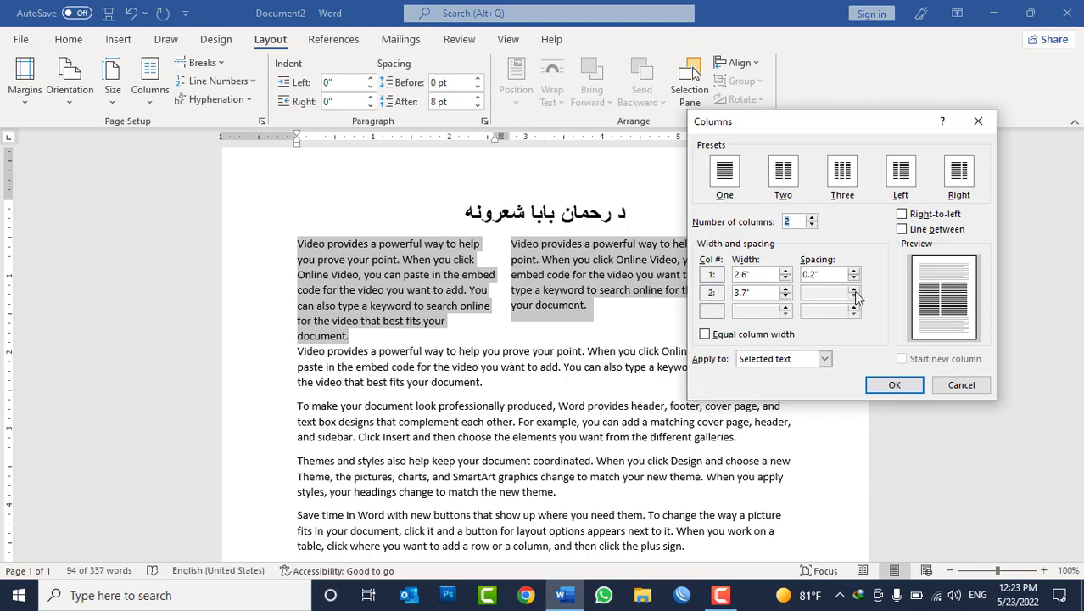
pyautogui.click(904, 232)
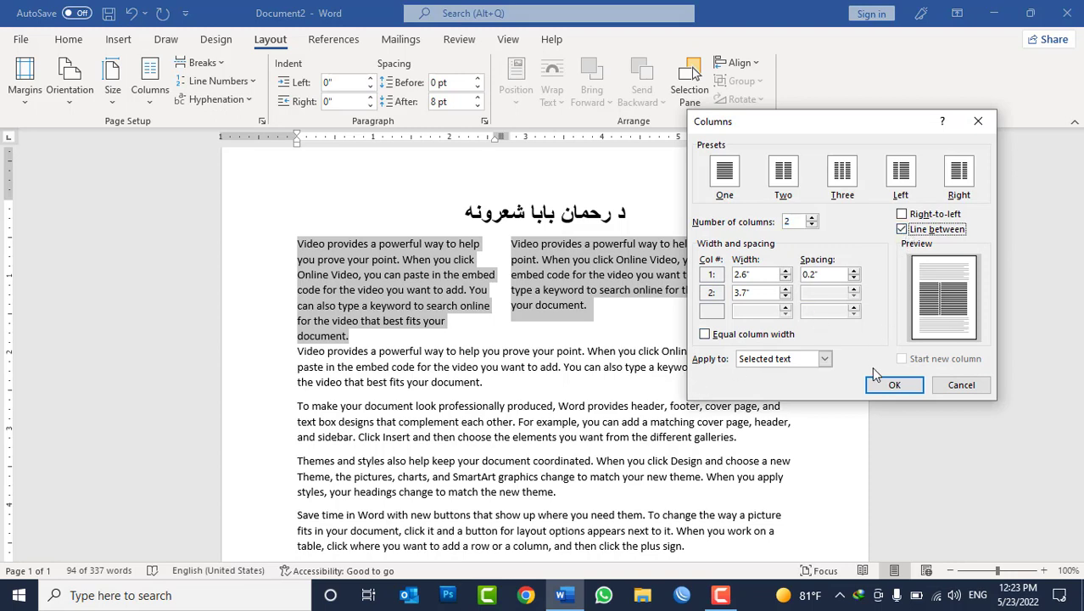
pyautogui.click(881, 384)
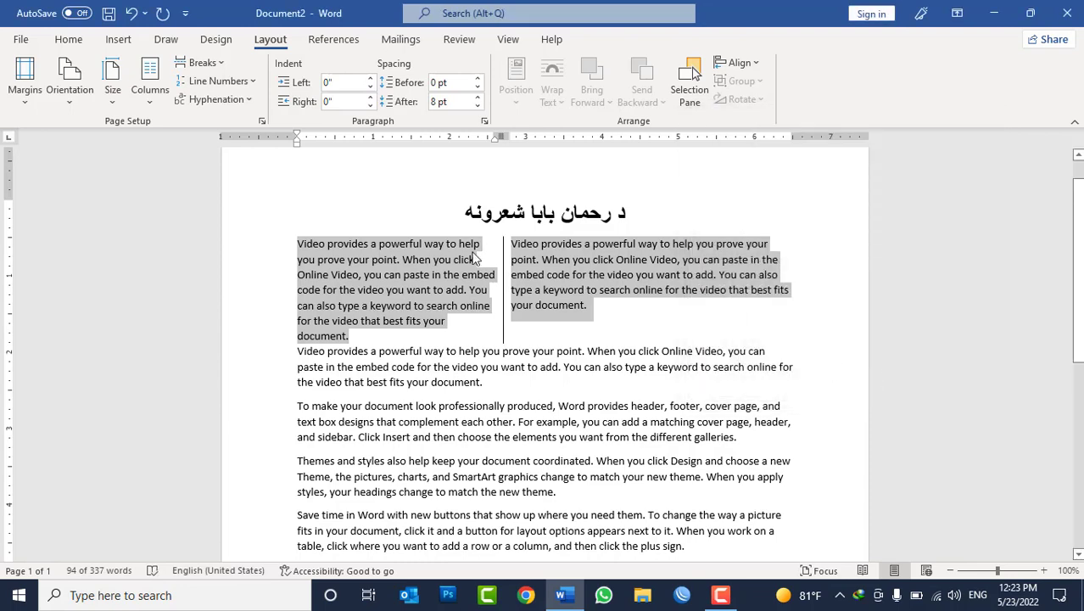
# Justify the text in both columns
pyautogui.click(68, 39)
pyautogui.click(451, 99)
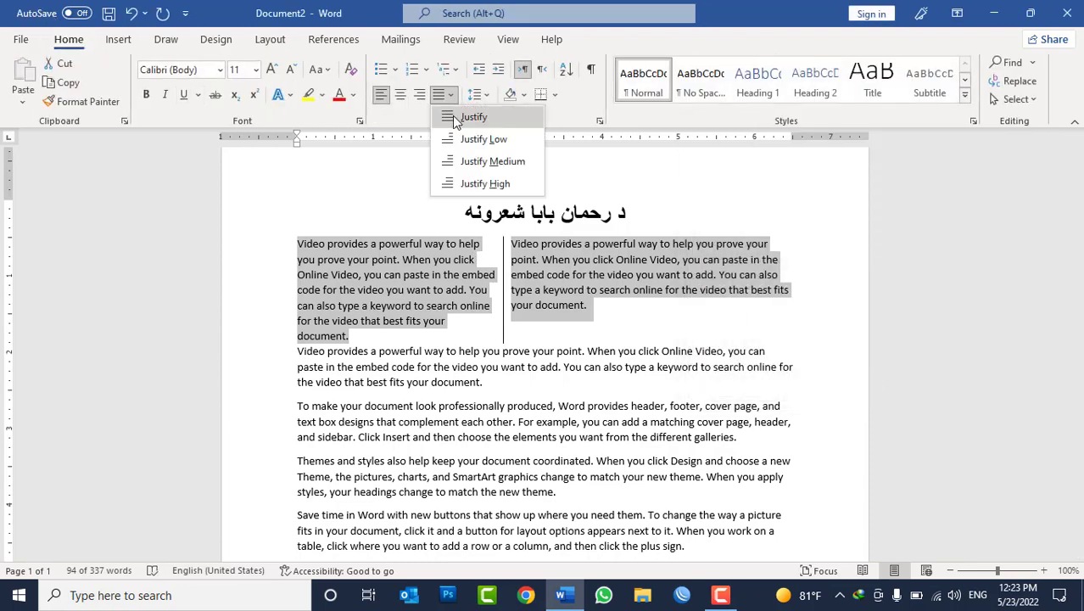
pyautogui.click(462, 115)
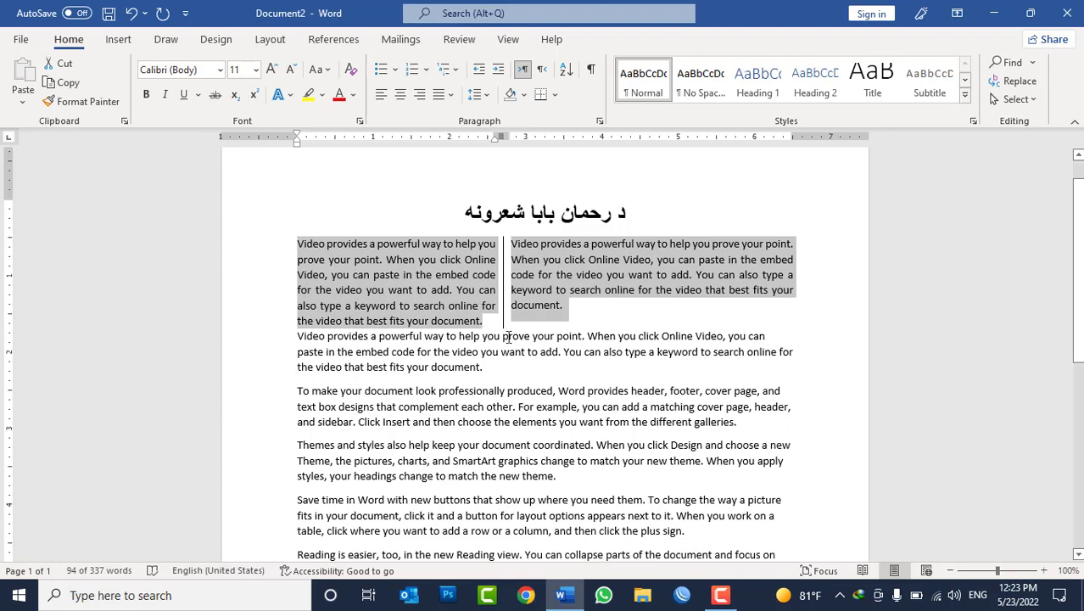
pyautogui.click(269, 39)
pyautogui.click(142, 96)
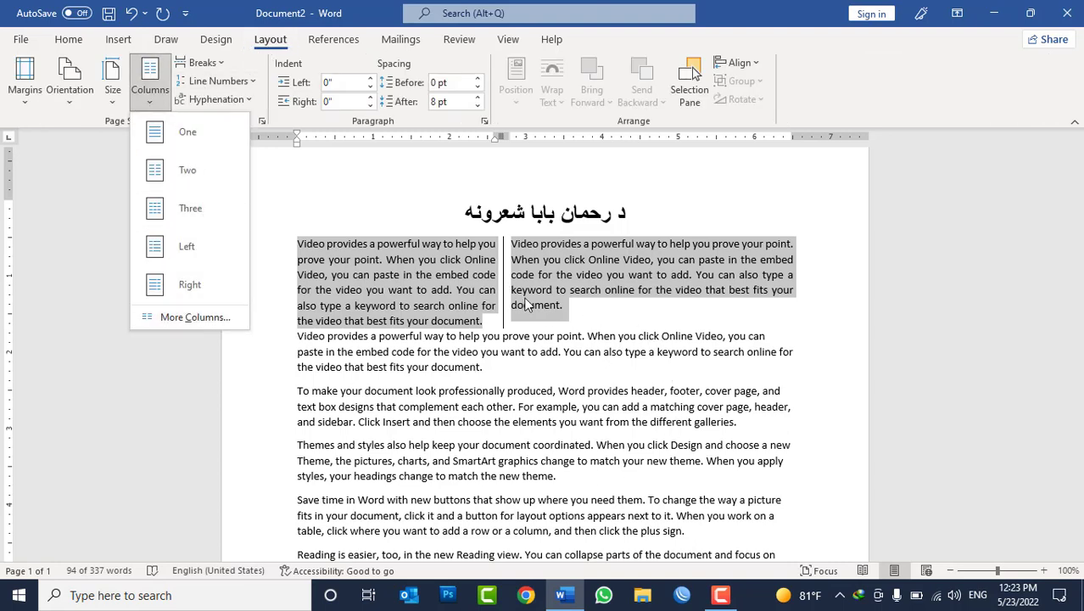
pyautogui.click(587, 384)
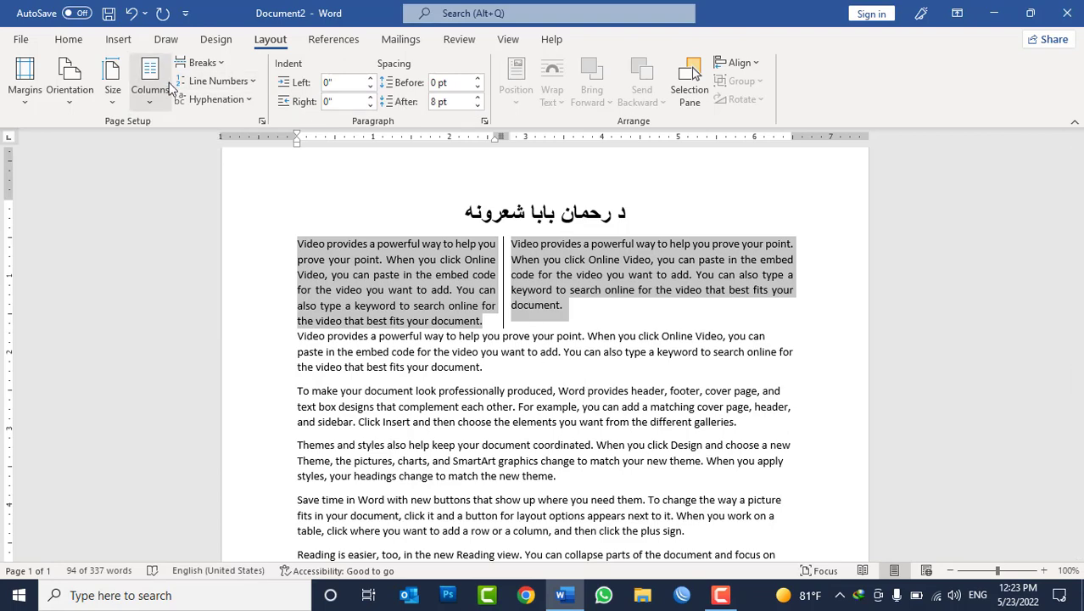
# Close Document2 without saving and fill a new document with rand() sample paragraphs
pyautogui.click(200, 63)
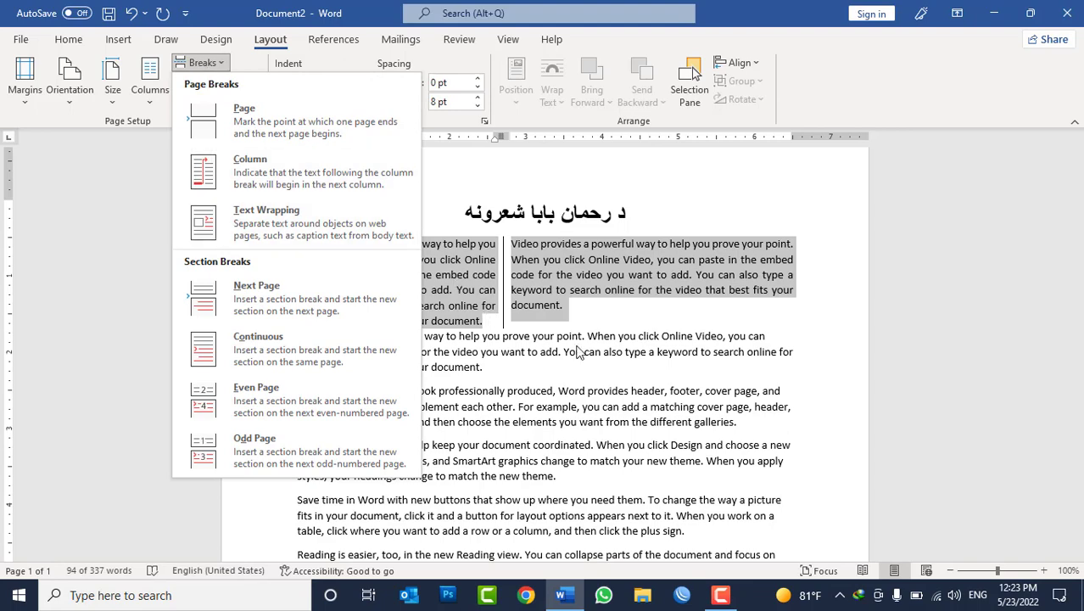
pyautogui.click(615, 354)
pyautogui.hotkey('ctrl', 'w')
pyautogui.press('n')
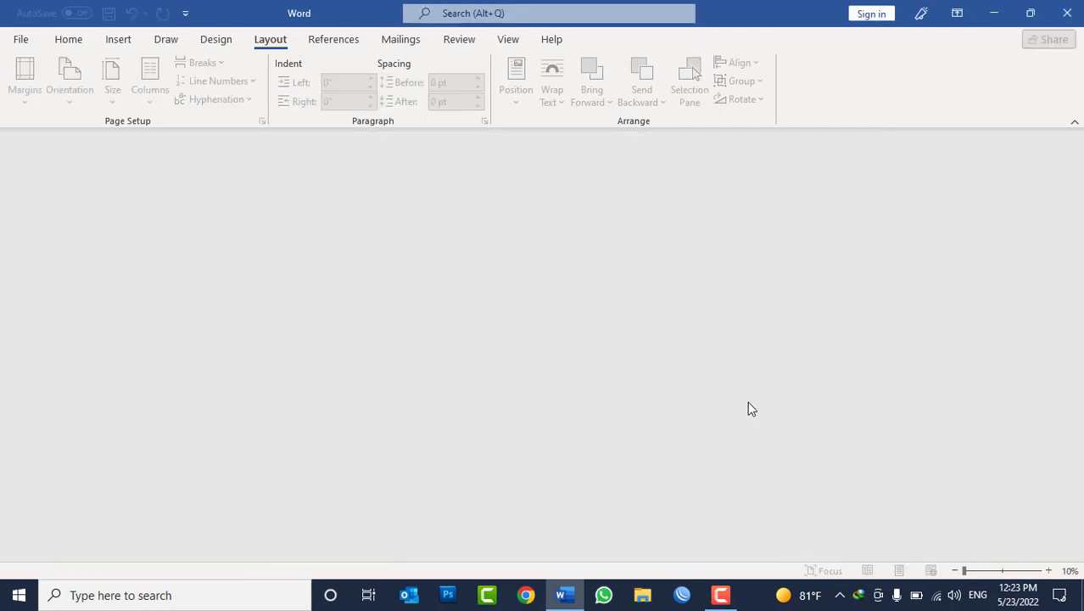
pyautogui.hotkey('ctrl', 'n')
pyautogui.write('=rand()')
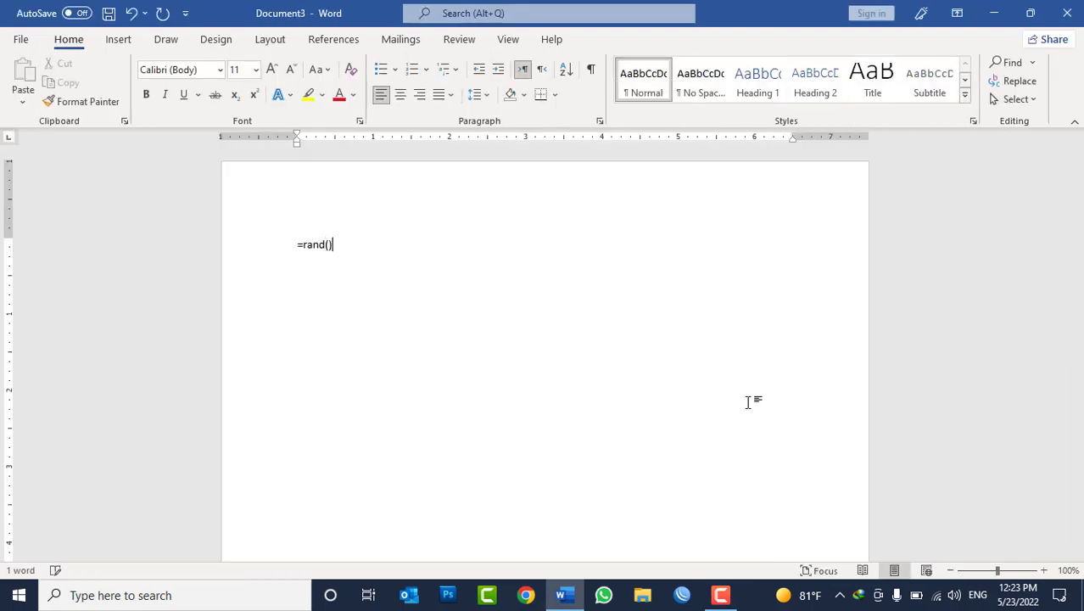
pyautogui.press('Return')
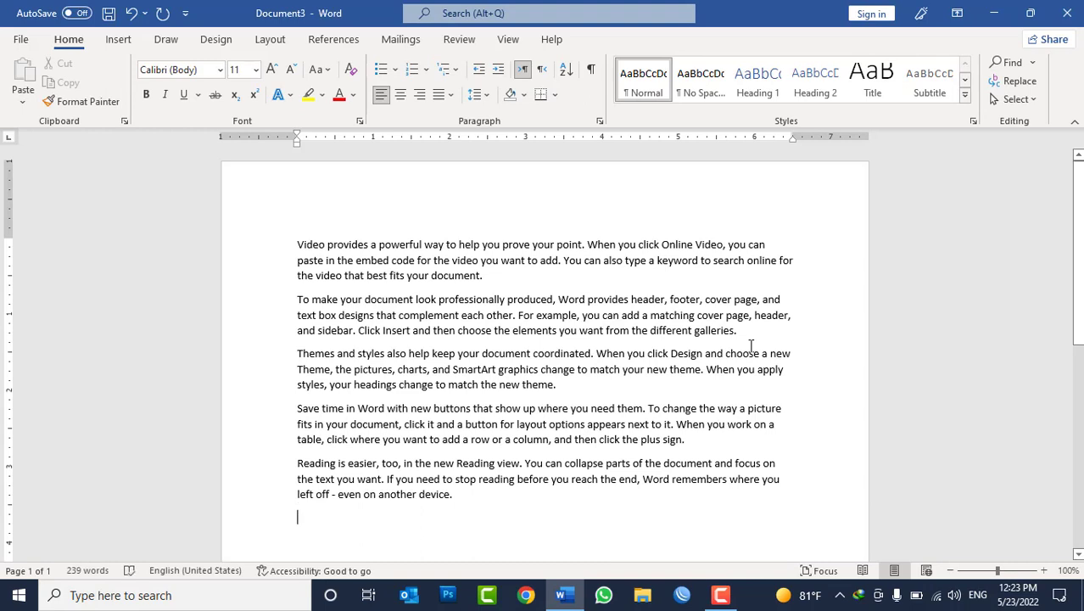
# Insert a page break after the sample text, undo it, then redo it
pyautogui.click(268, 41)
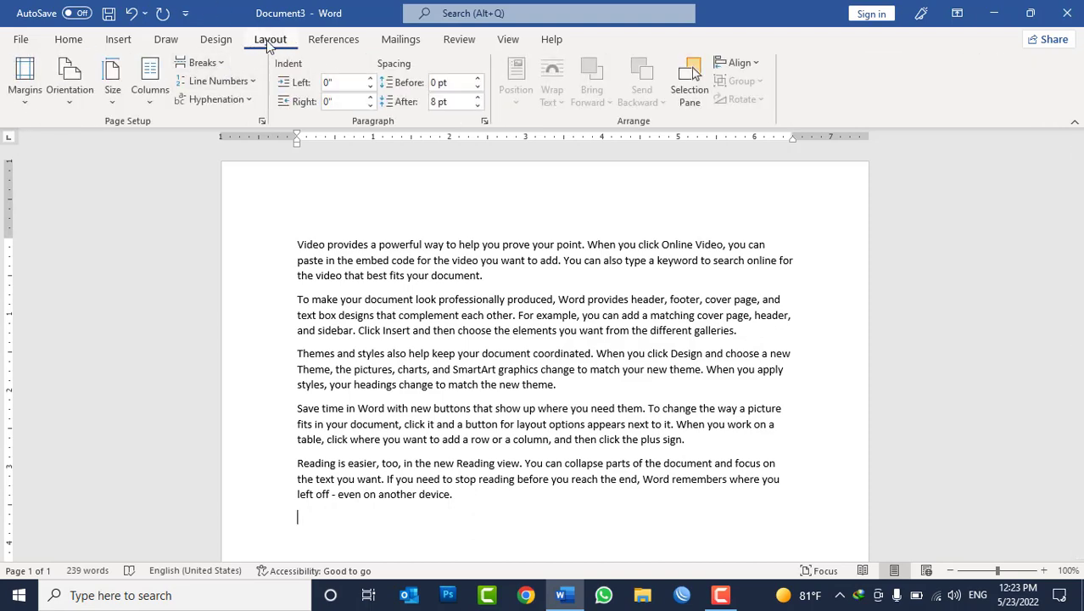
pyautogui.click(212, 62)
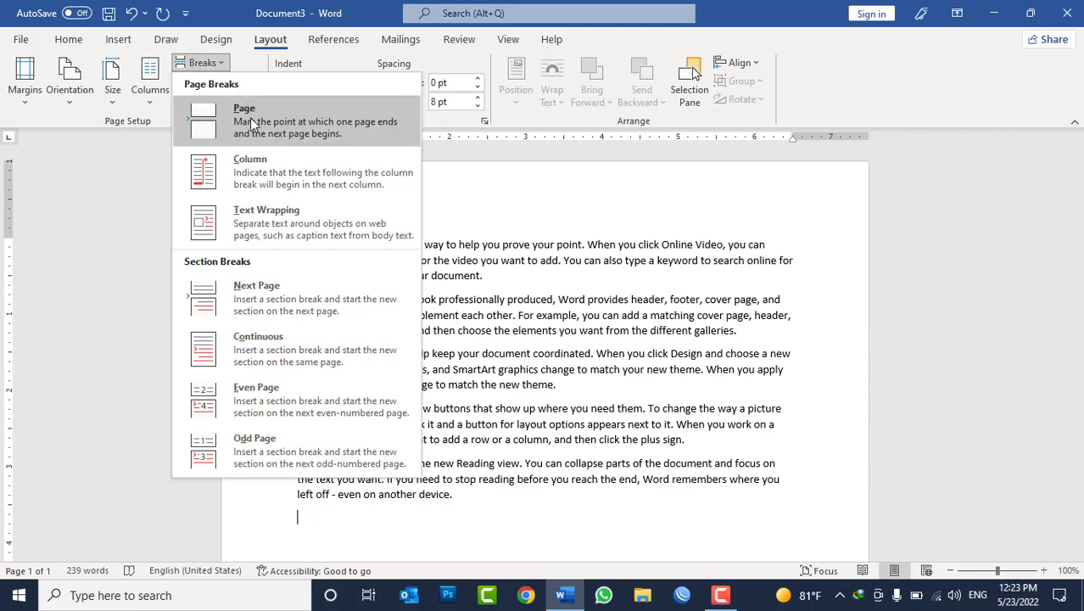
pyautogui.click(250, 118)
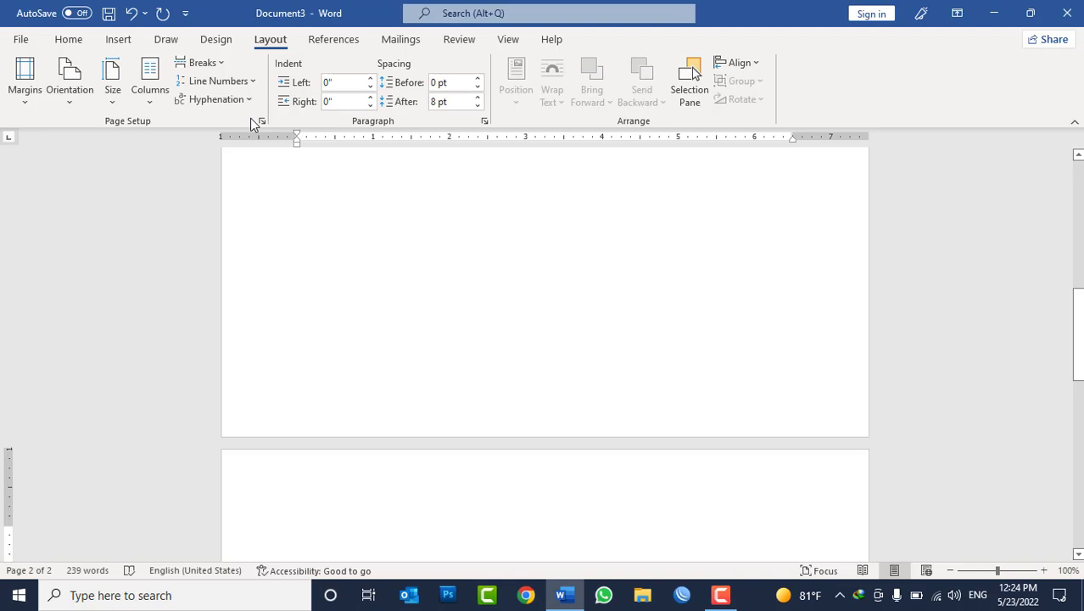
pyautogui.hotkey('ctrl', 'z')
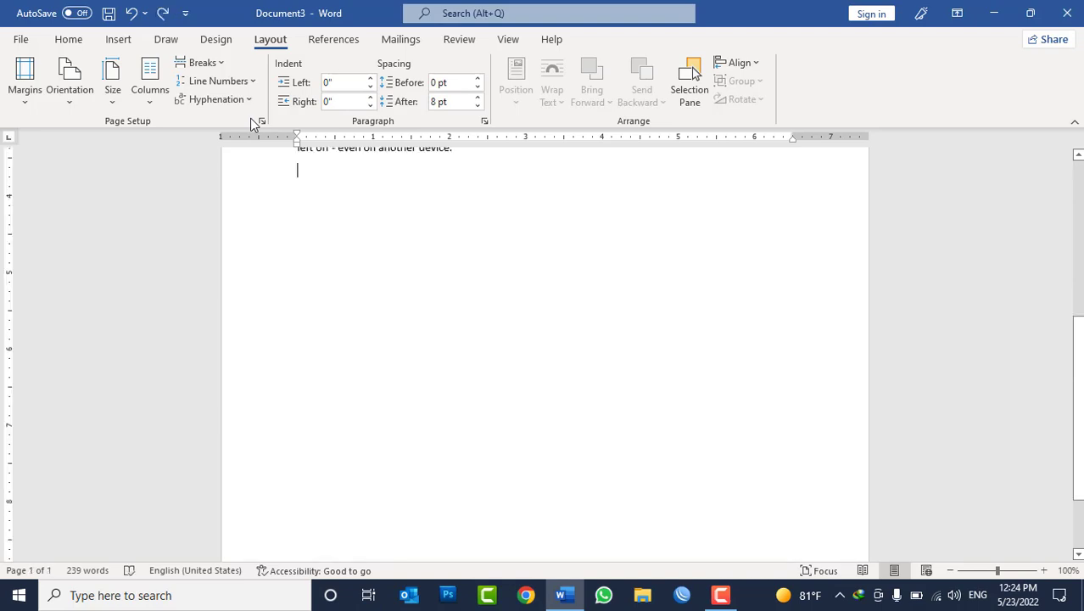
pyautogui.hotkey('ctrl', 'y')
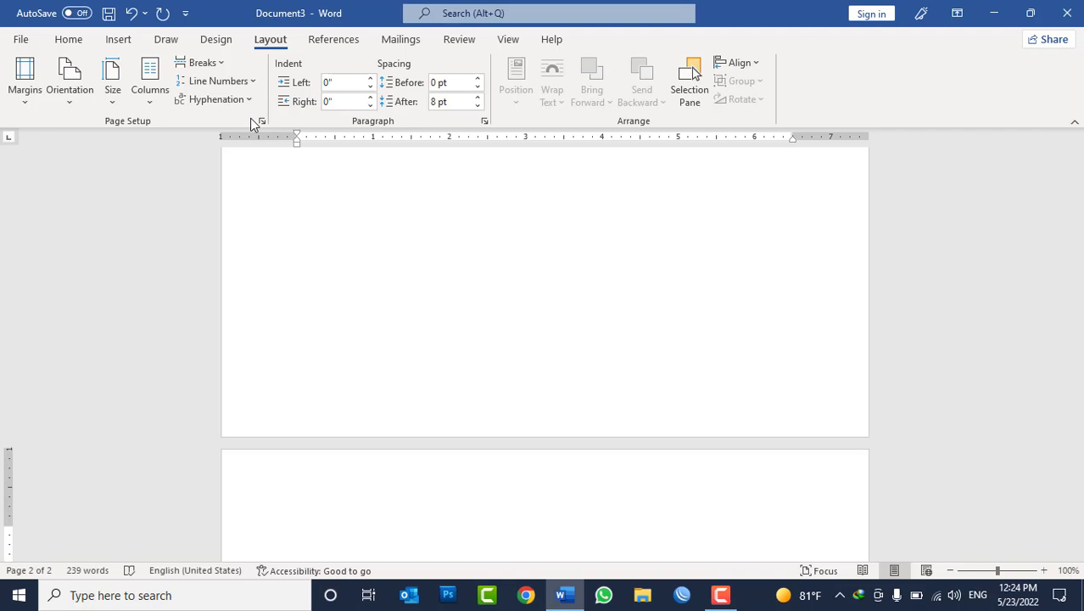
# Delete the existing text and set the page layout to a single column
pyautogui.hotkey('shift', 'Up')
pyautogui.hotkey('shift', 'Up')
pyautogui.hotkey('shift', 'Up')
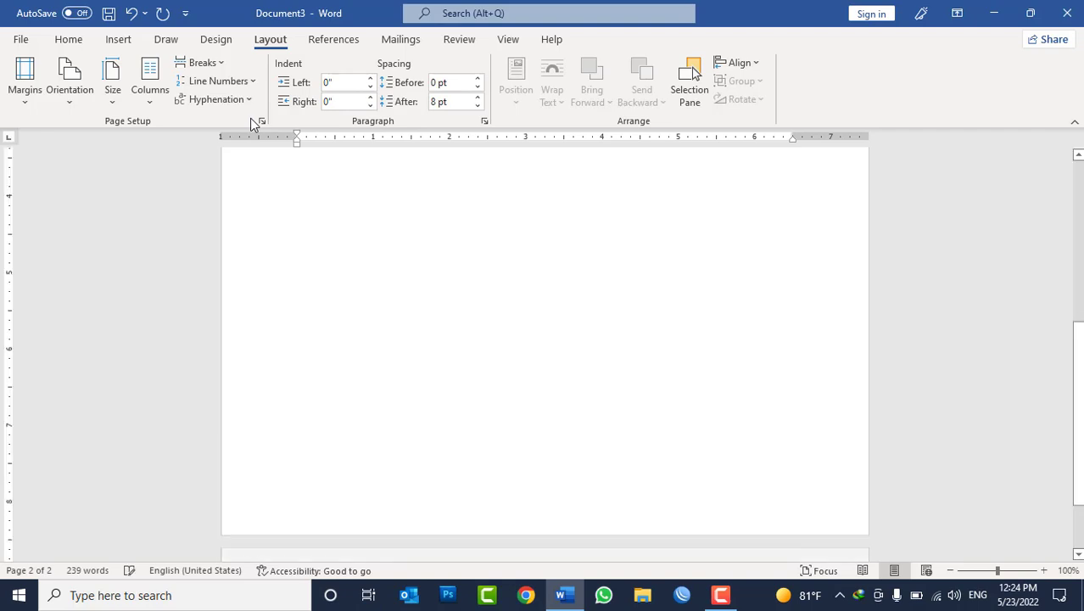
pyautogui.press('BackSpace')
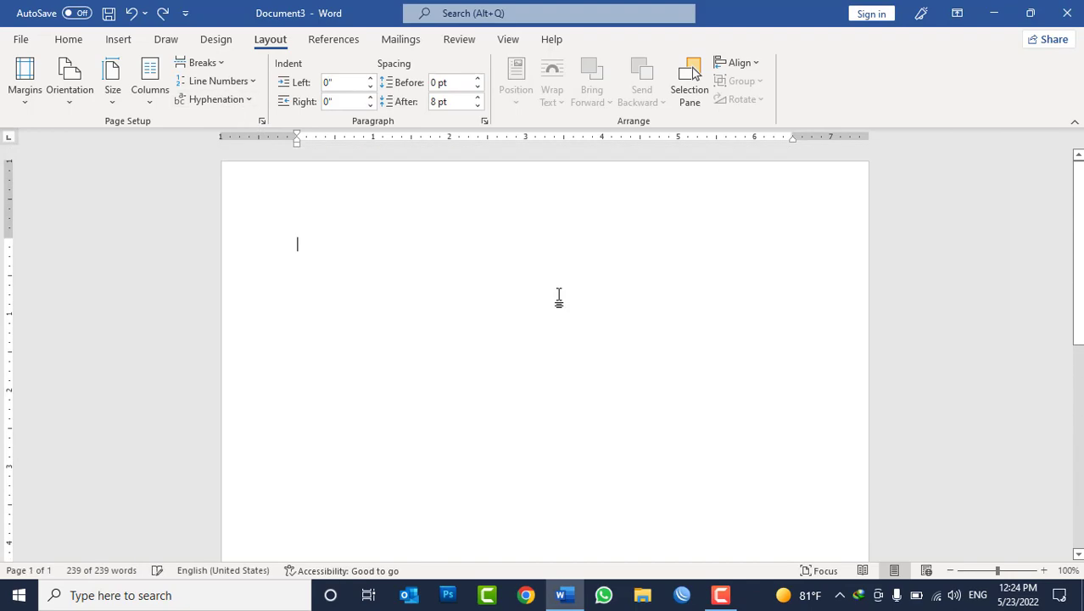
pyautogui.click(151, 91)
pyautogui.click(173, 135)
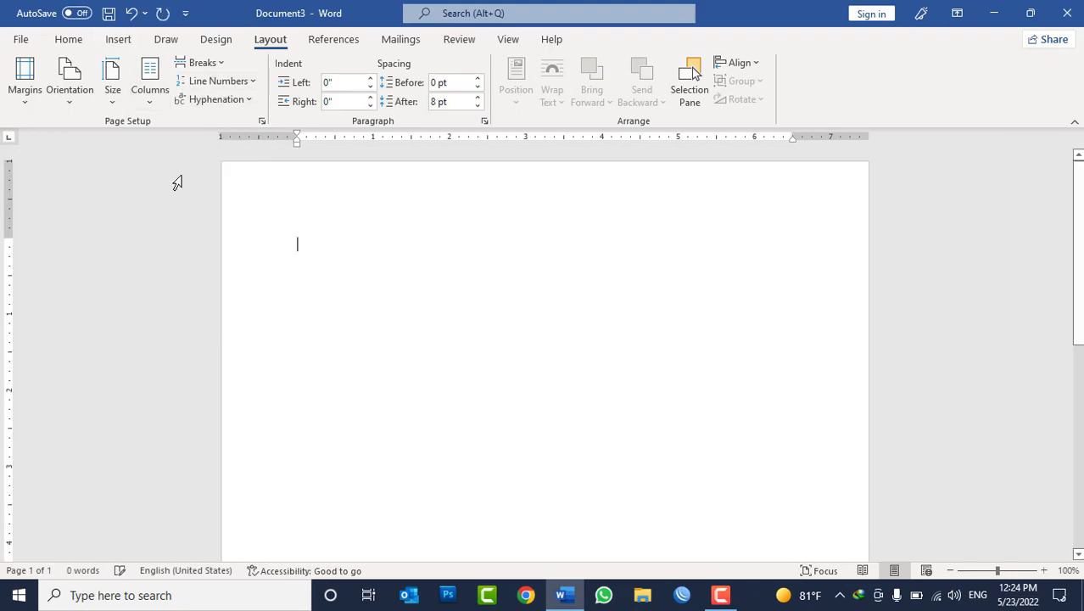
# Type a w line, continue w's at the top of column two, then add a page break
pyautogui.write('werweewwwwwww')
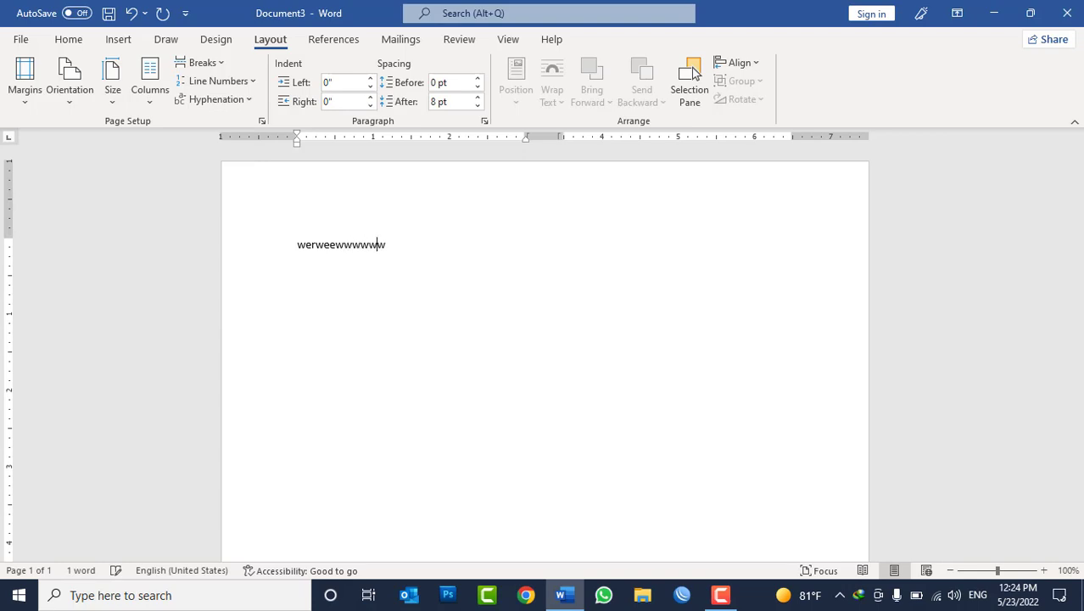
pyautogui.write('wwwwwwwwwwwwwwwwwwwwwwwwwwwwwwwwwwwwwwwwwwwwwwwwwwwwwwwwwwwwwww')
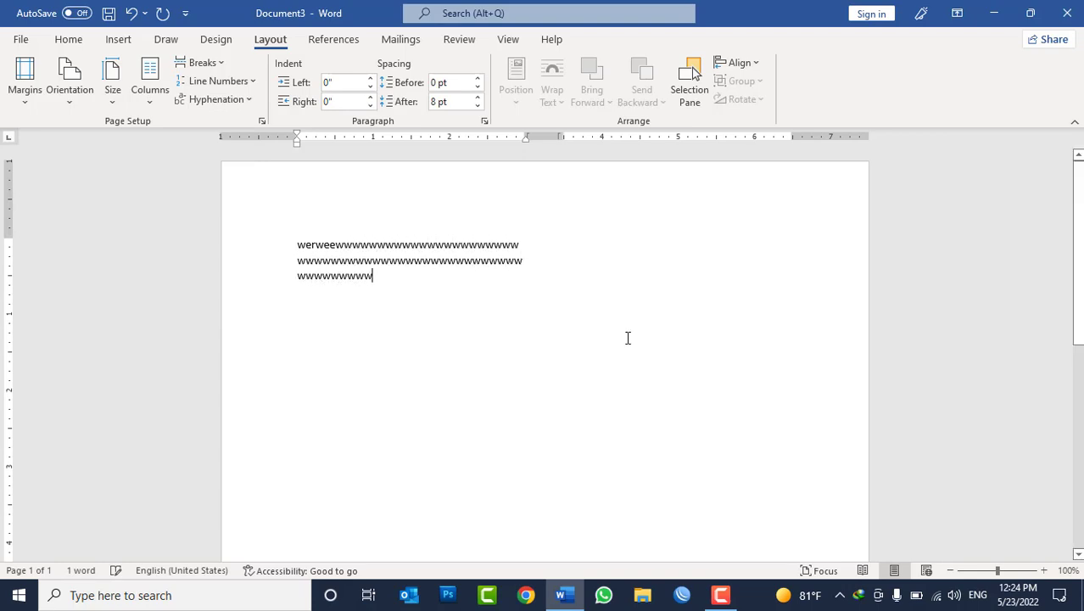
pyautogui.scroll(-8, 627, 338)
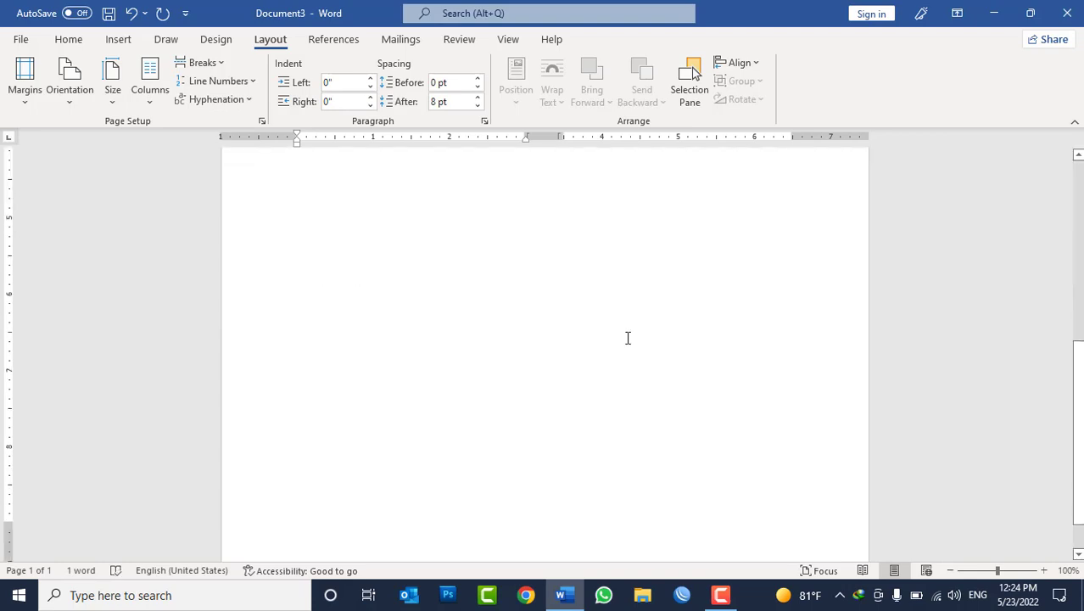
pyautogui.scroll(8, 627, 337)
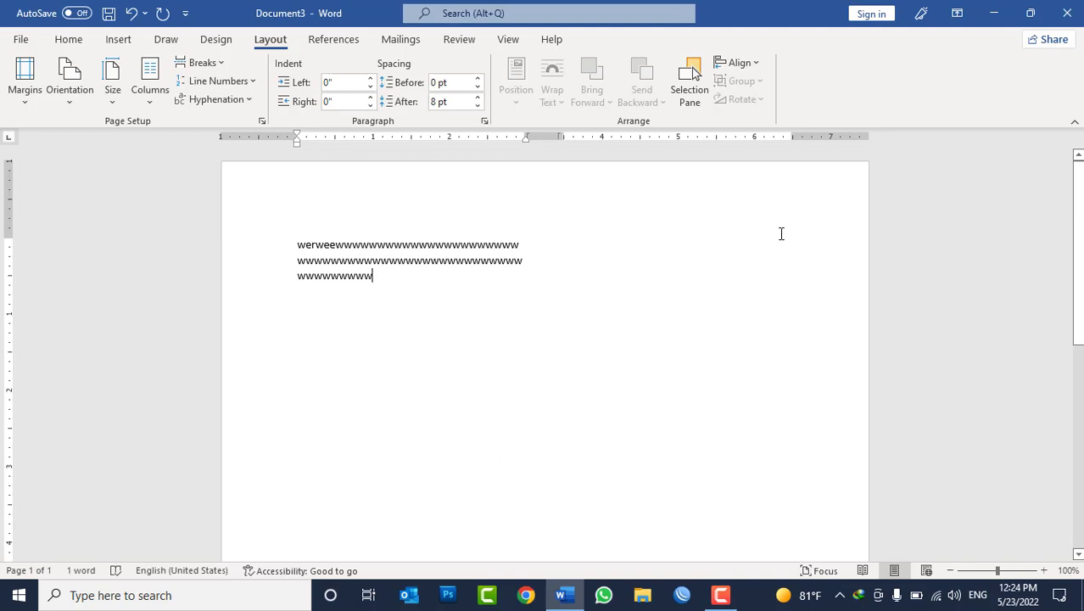
pyautogui.hotkey('ctrl', 'shift', 'Return')
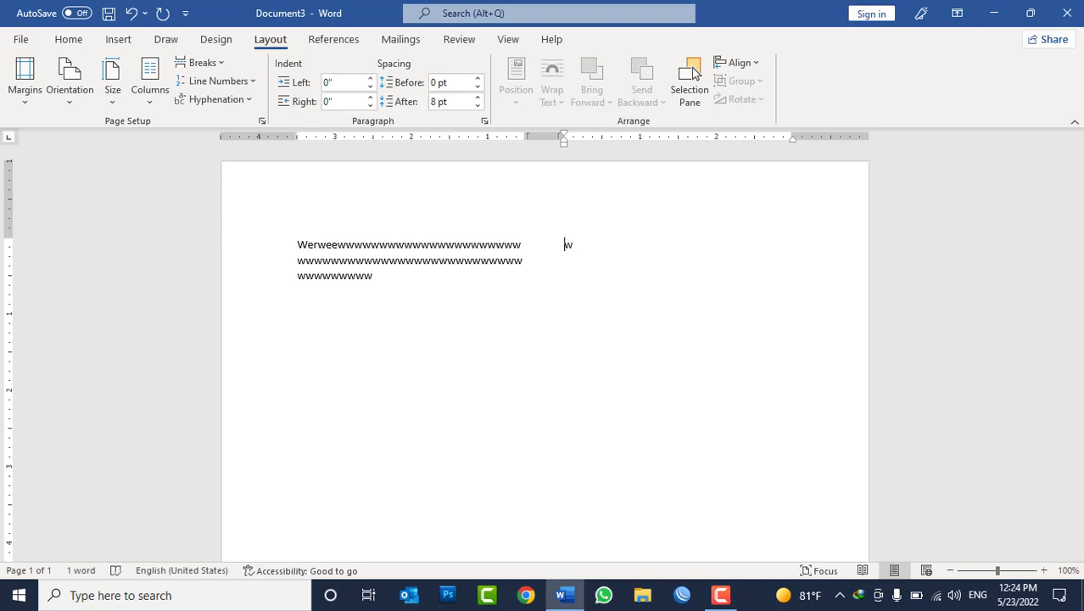
pyautogui.write('wwwwwwwwwwwwwwwwwwwwwwwwwwwwwwwwwwwwwwwwwwww')
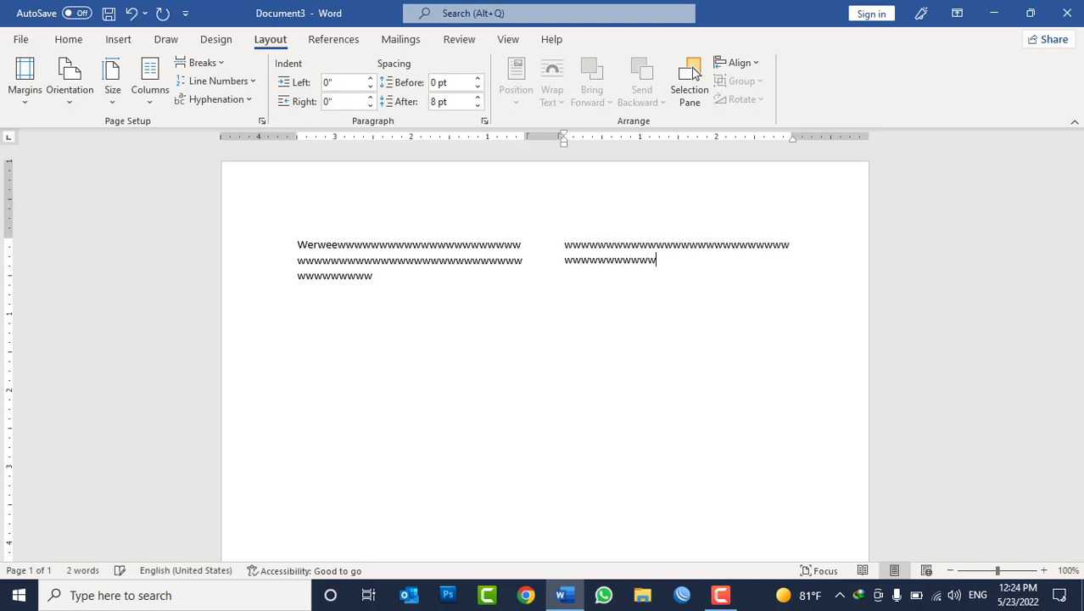
pyautogui.write('wwwww')
pyautogui.hotkey('ctrl', 'Return')
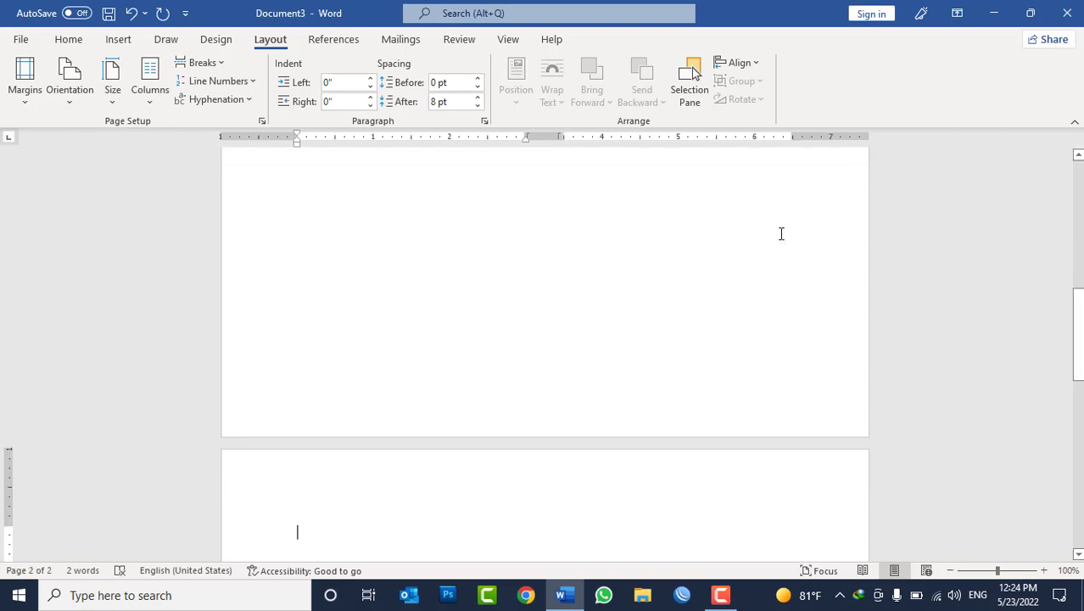
# Close Document3 without saving, create a new blank document, and show the Layout Breaks list
pyautogui.hotkey('ctrl', 'w')
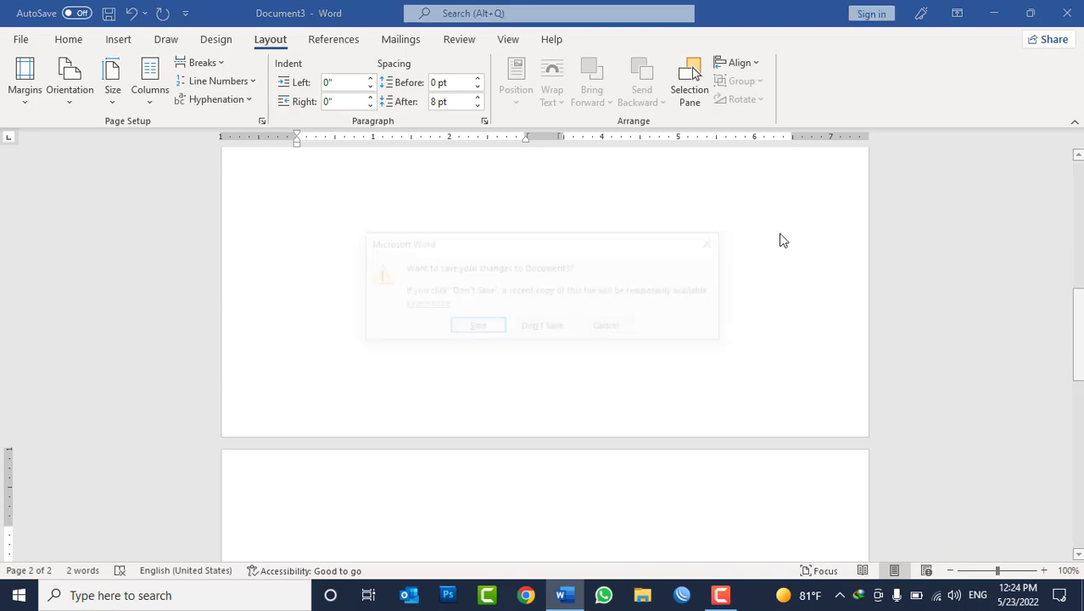
pyautogui.press('Return')
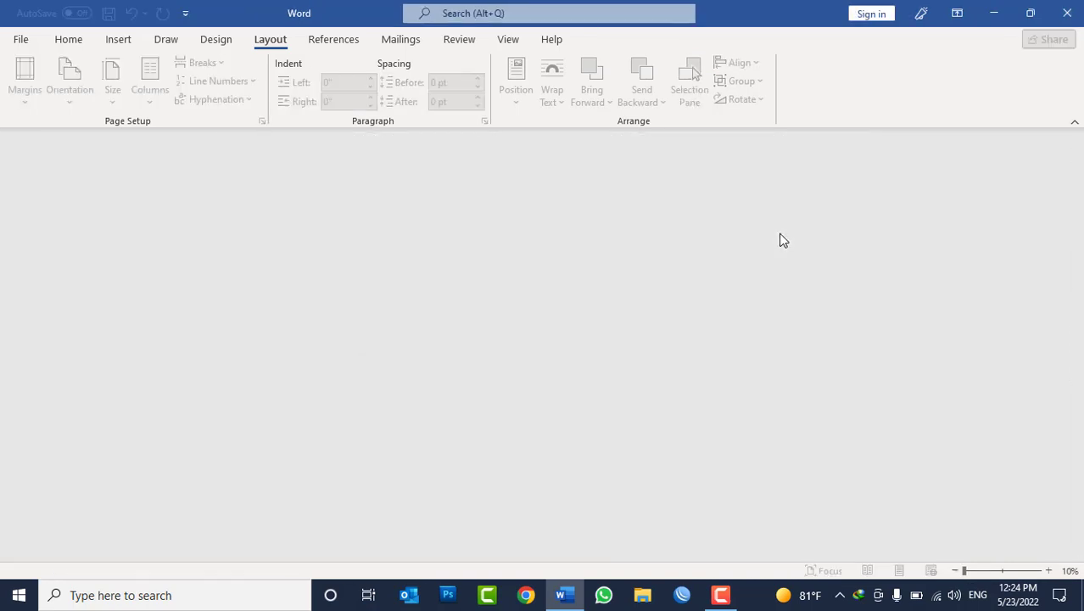
pyautogui.hotkey('ctrl', 'n')
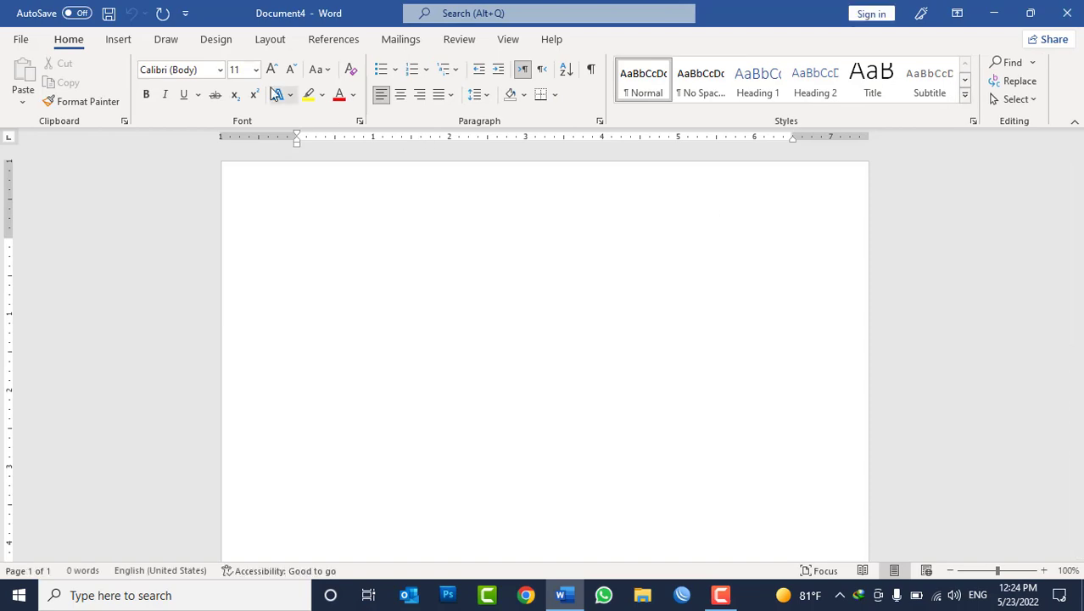
pyautogui.click(270, 39)
pyautogui.click(202, 63)
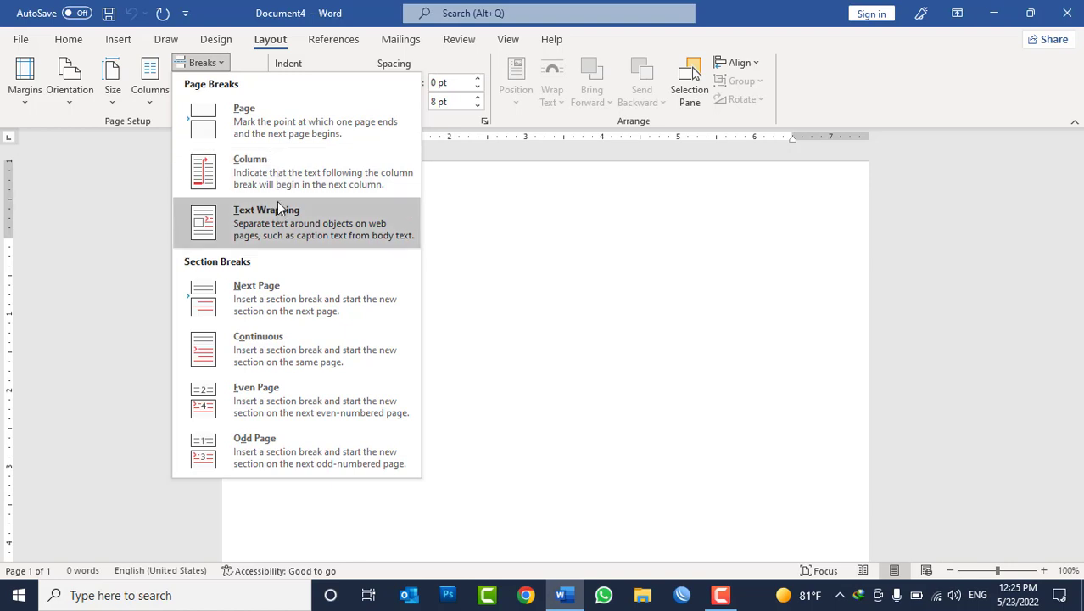
# Type a line of w's and add a text-wrapping break mid-line, remove it, then redo it
pyautogui.click(437, 273)
pyautogui.write('w')
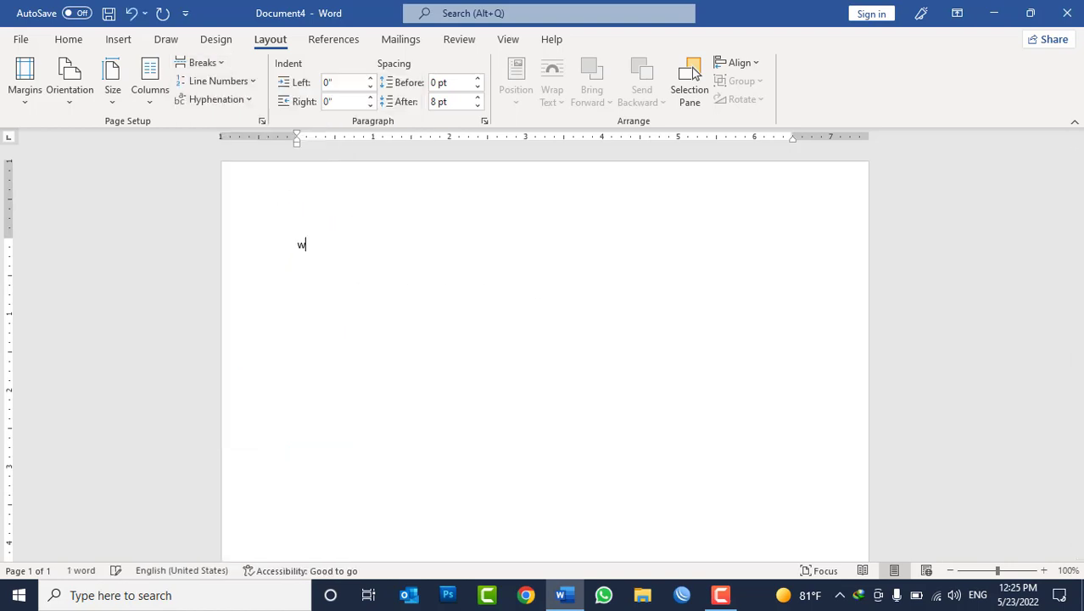
pyautogui.write('wwwwwwwwwwwwwwwwwwwwwwwwwwwwwwwwwwwww')
pyautogui.click(438, 244)
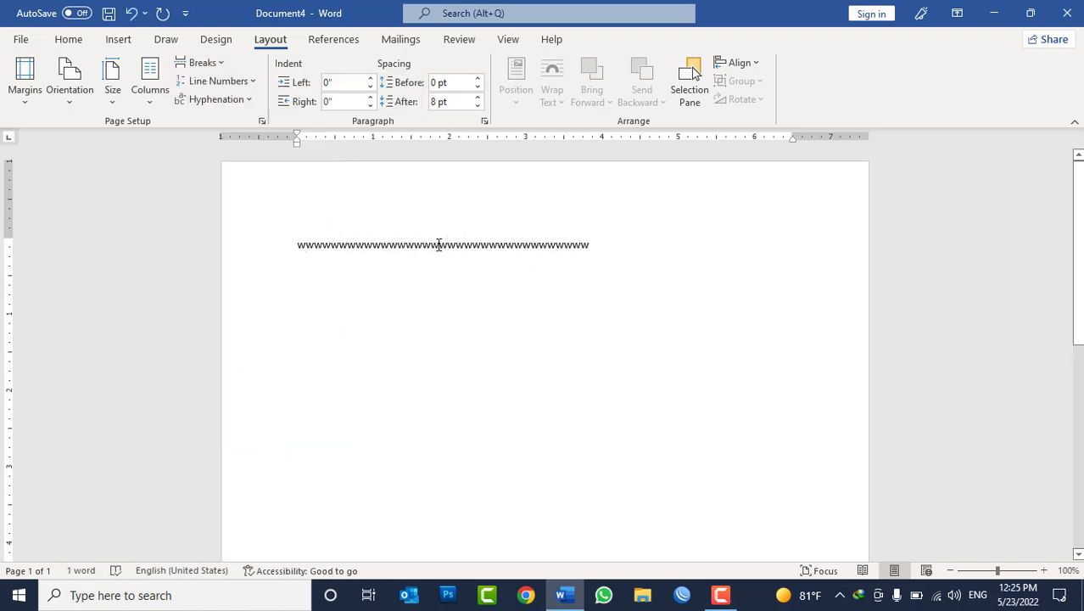
pyautogui.click(212, 62)
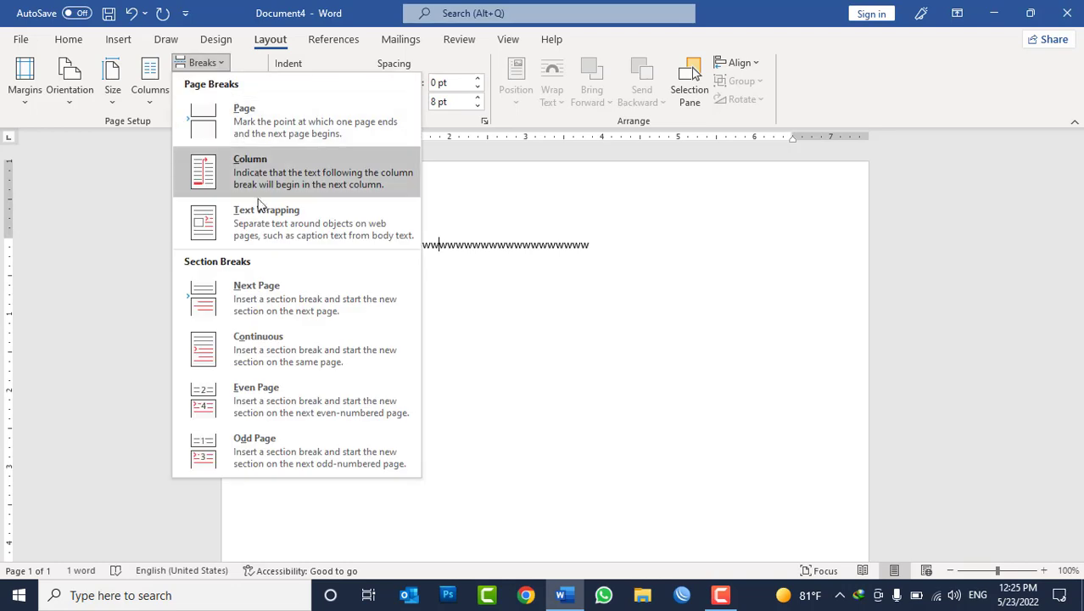
pyautogui.click(264, 225)
pyautogui.press('BackSpace')
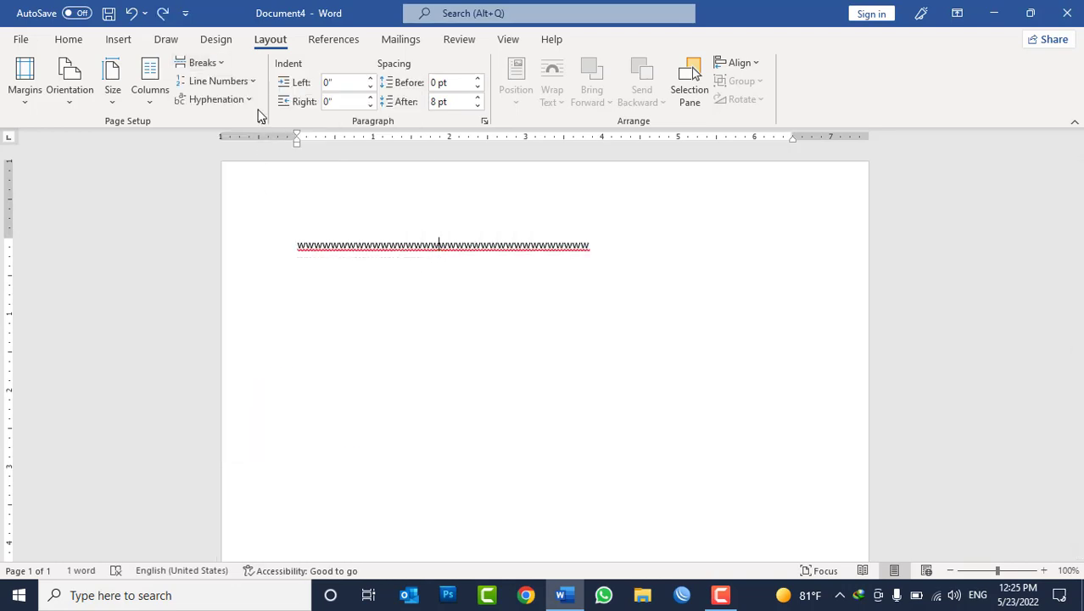
pyautogui.hotkey('ctrl', 'y')
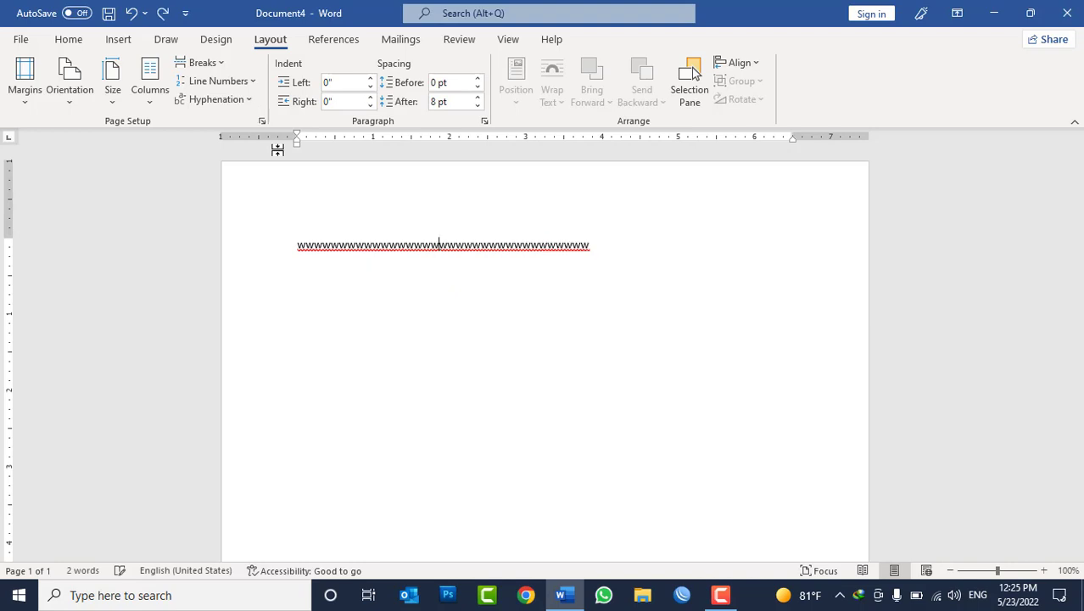
# Insert a Next Page section break midway through the w line, then undo it
pyautogui.click(208, 63)
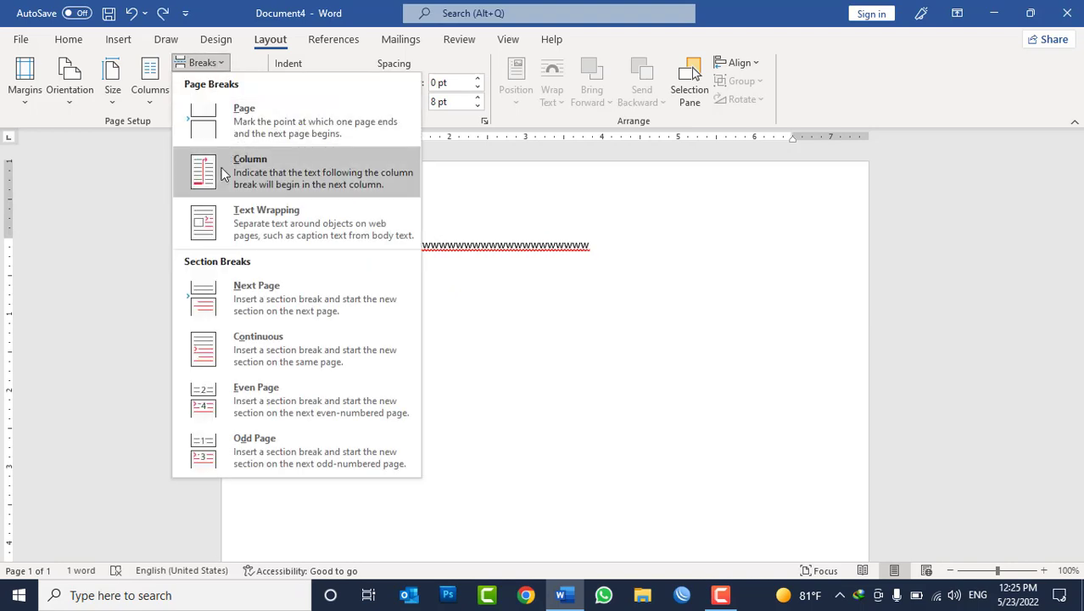
pyautogui.click(519, 273)
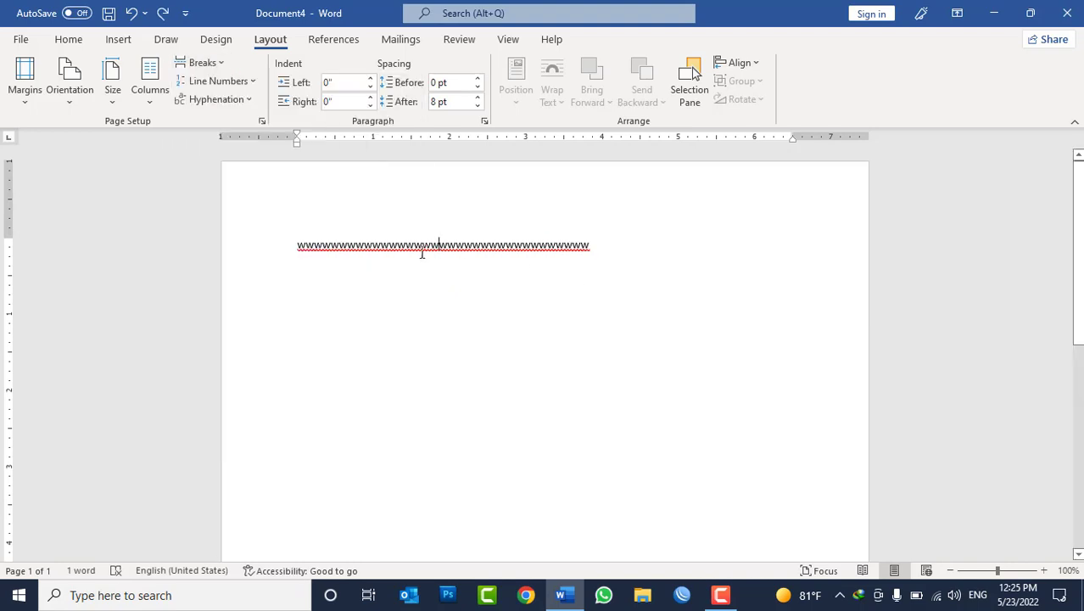
pyautogui.click(432, 244)
pyautogui.click(208, 62)
pyautogui.click(265, 292)
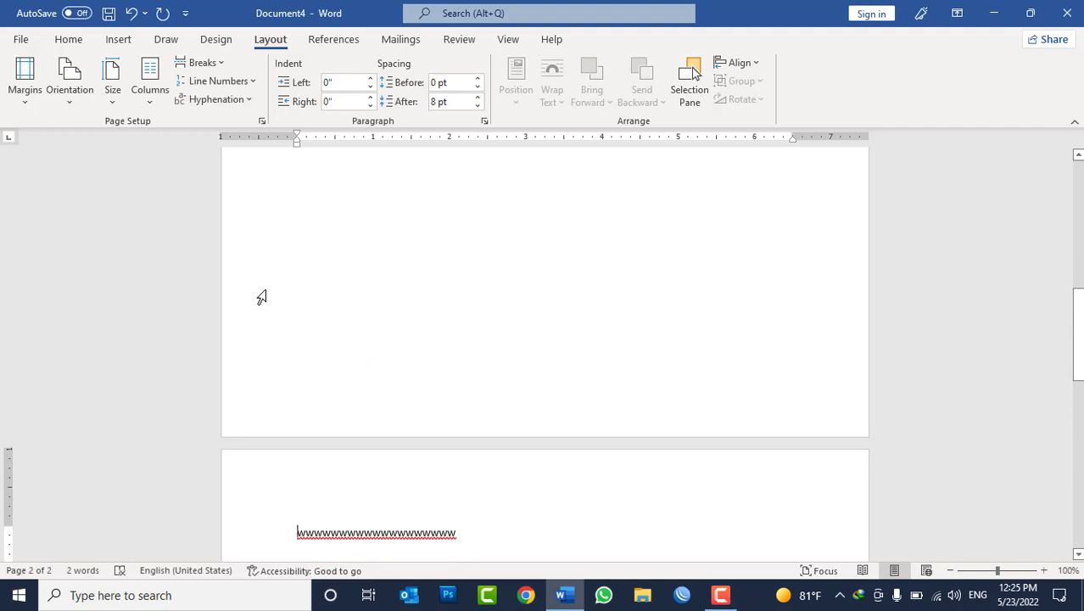
pyautogui.hotkey('ctrl', 'z')
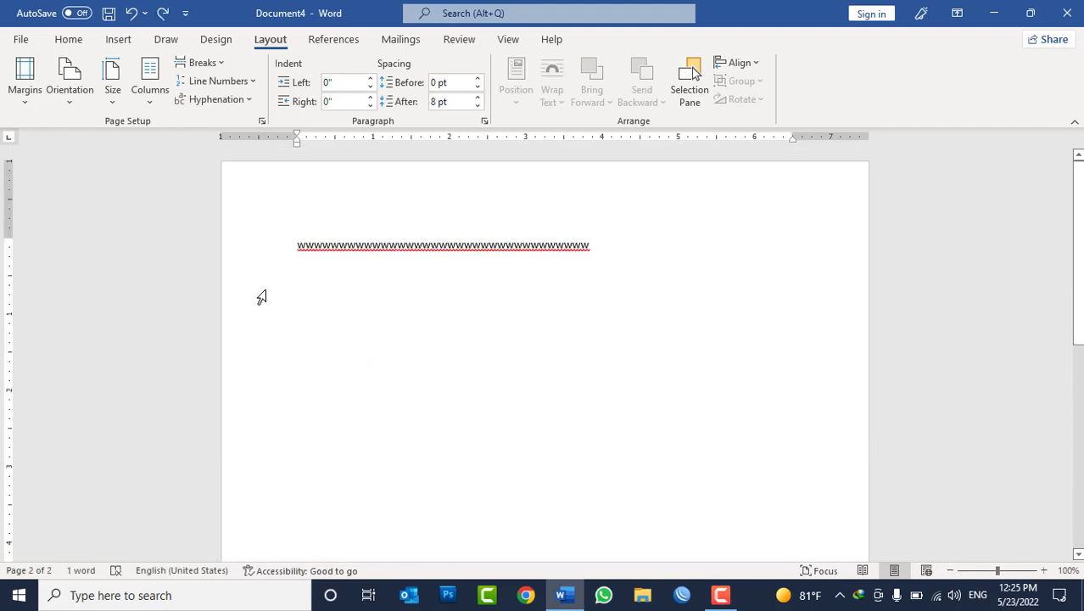
# Replace the w line with =rand() sample paragraphs and add a page break after them
pyautogui.click(220, 64)
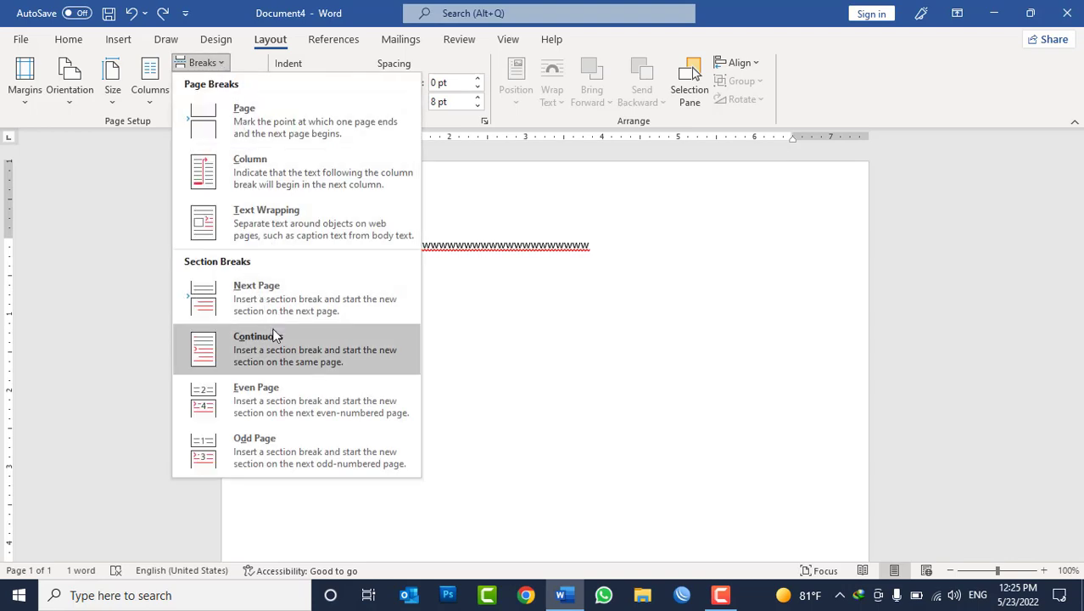
pyautogui.click(231, 336)
pyautogui.hotkey('ctrl', 'a')
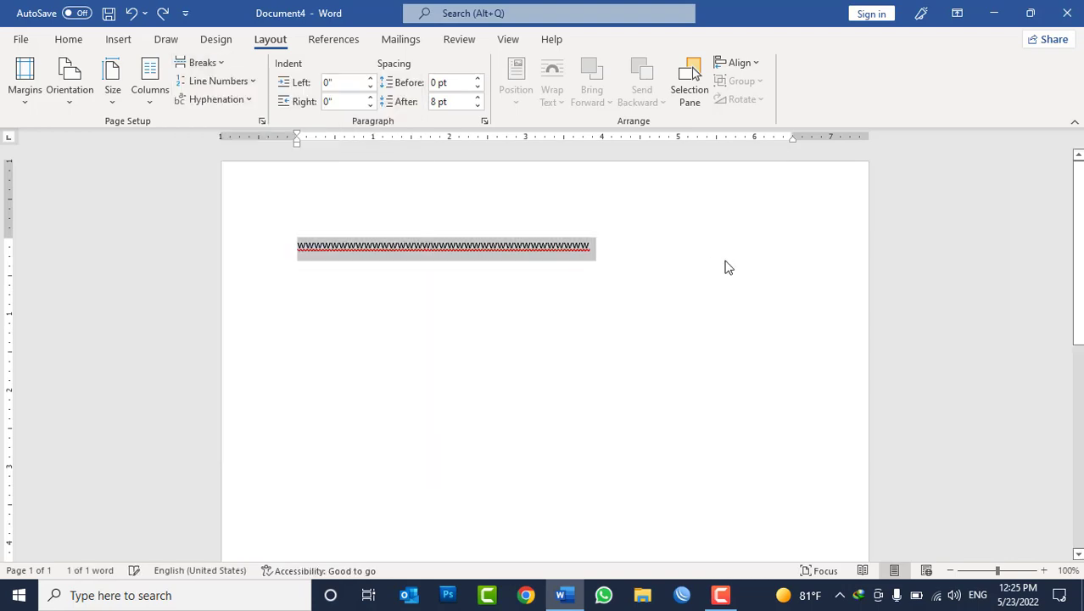
pyautogui.press('Delete')
pyautogui.write('=')
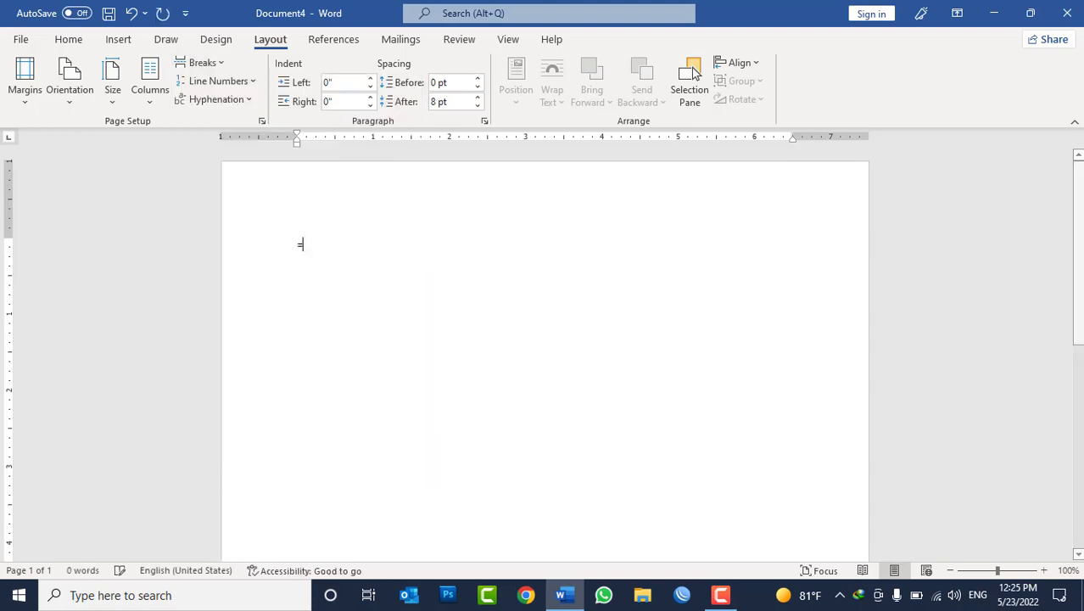
pyautogui.write('rand()')
pyautogui.press('Return')
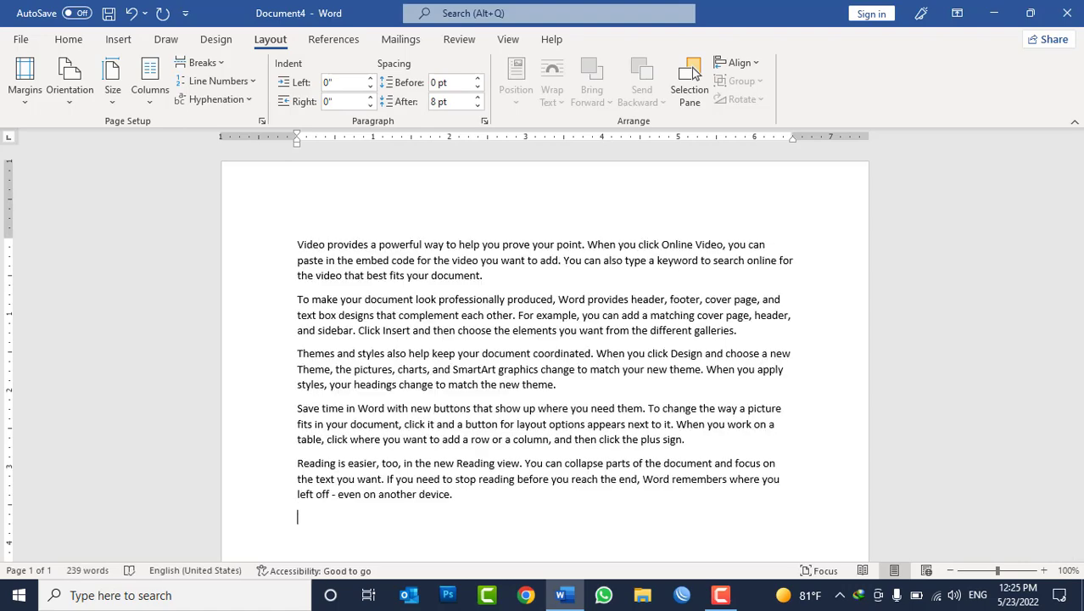
pyautogui.hotkey('ctrl', 'Return')
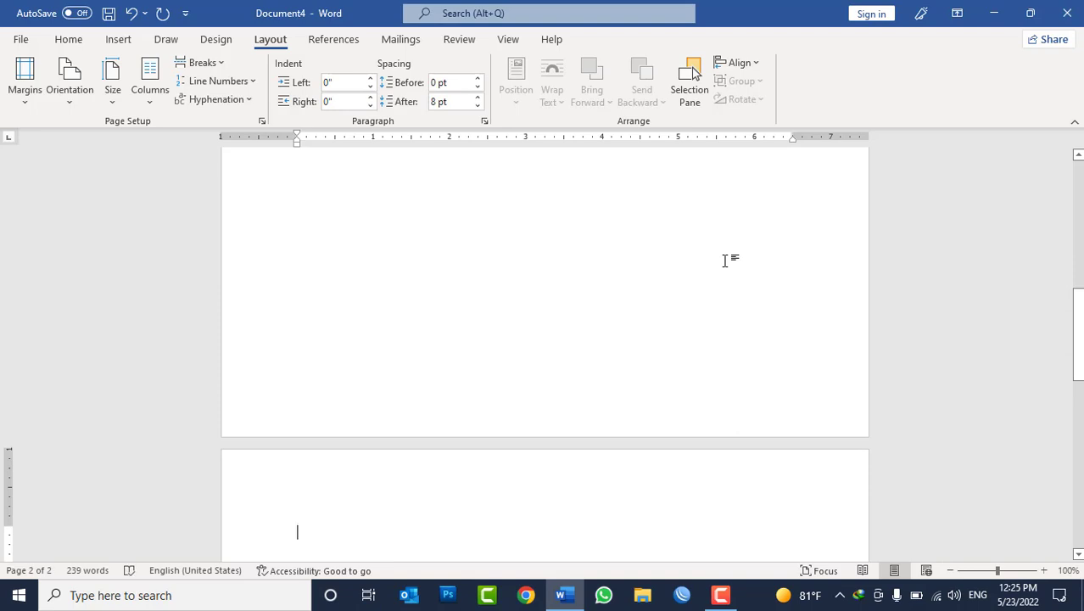
# Insert a continuous section break on page 2 and fill it with =rand() sample paragraphs
pyautogui.click(202, 62)
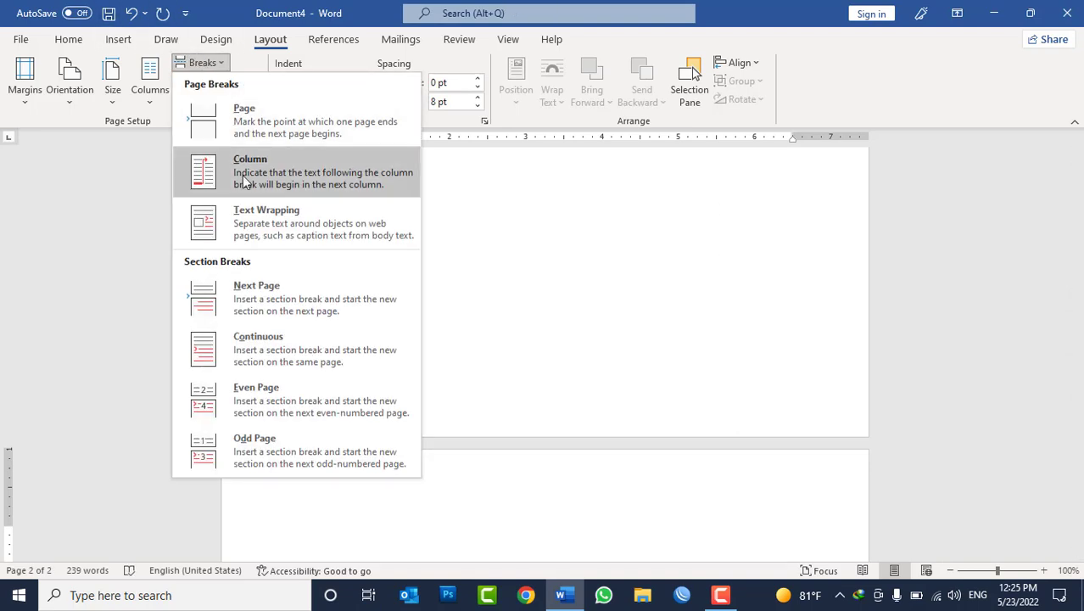
pyautogui.click(278, 341)
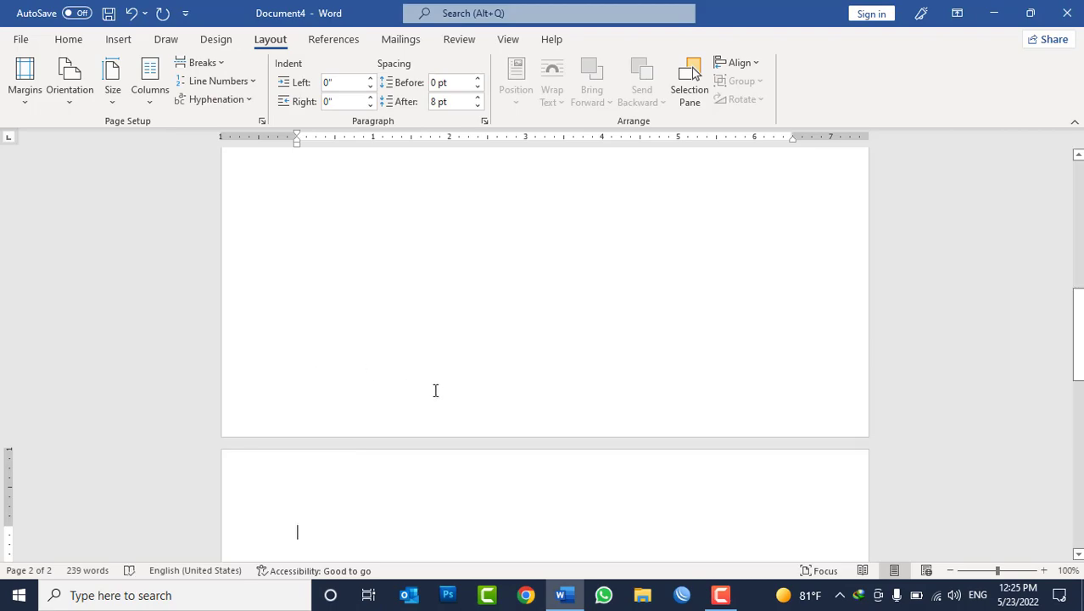
pyautogui.write('=rand')
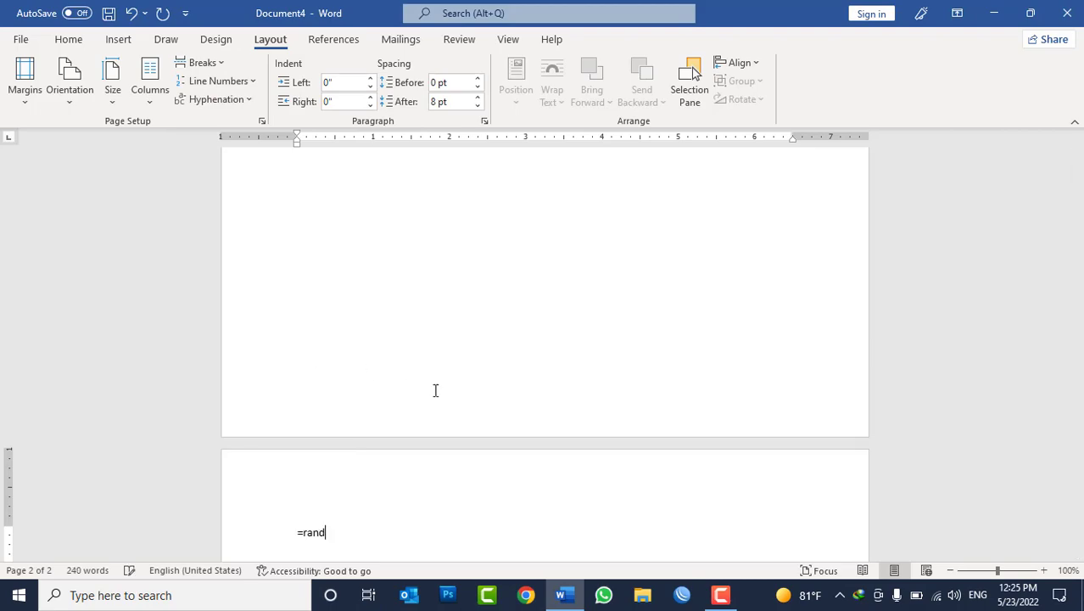
pyautogui.write('()')
pyautogui.press('Return')
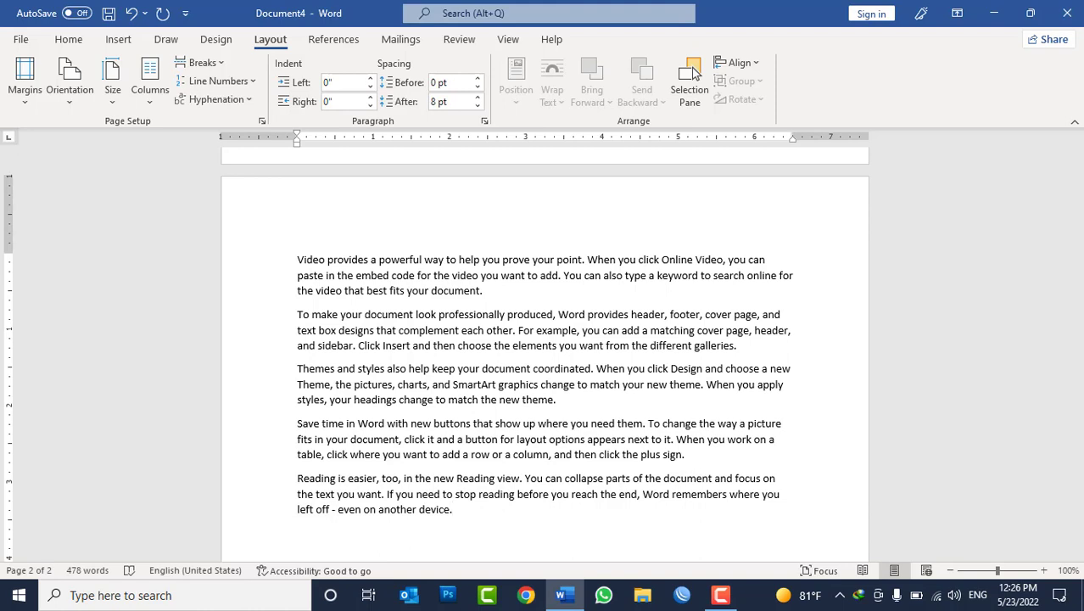
pyautogui.click(67, 39)
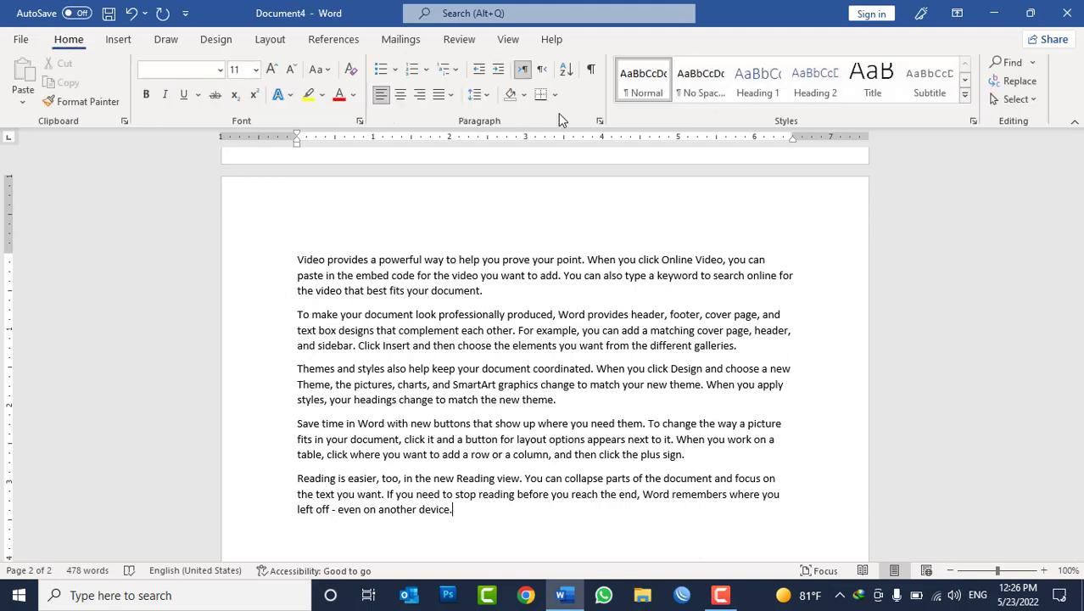
pyautogui.click(1035, 67)
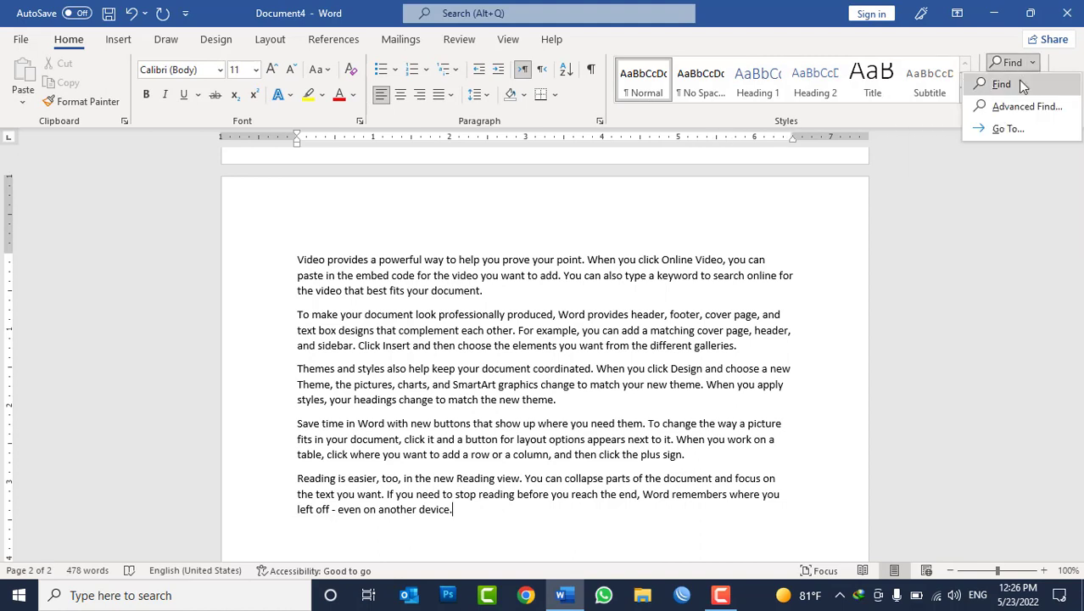
# In Go To, target Section, jump to section 1 then section 2, and close the dialog
pyautogui.click(1004, 129)
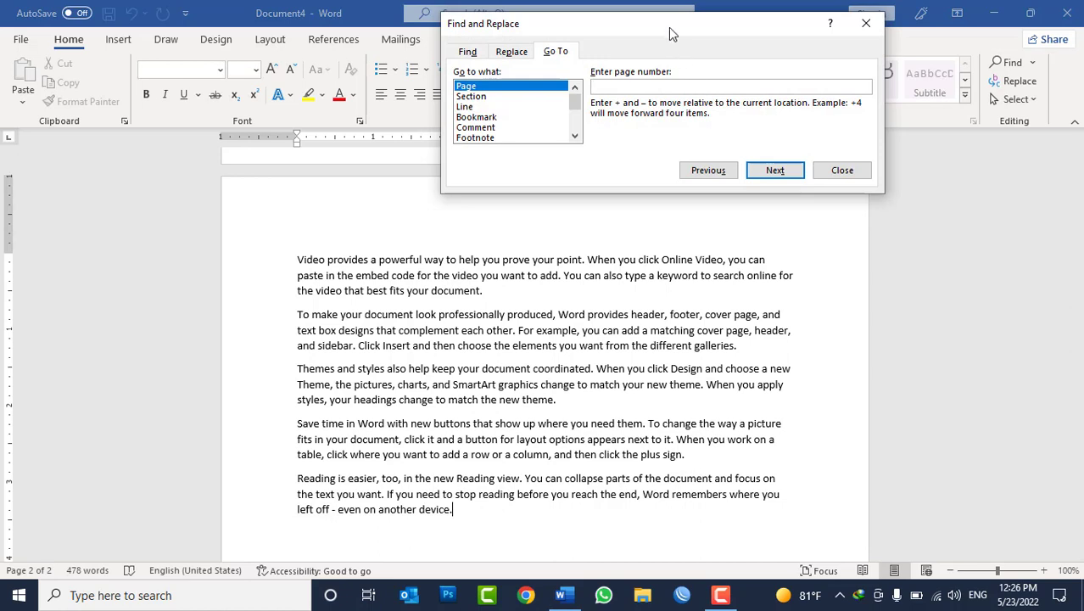
pyautogui.moveTo(668, 32); pyautogui.dragTo(816, 221)
pyautogui.click(624, 285)
pyautogui.click(620, 296)
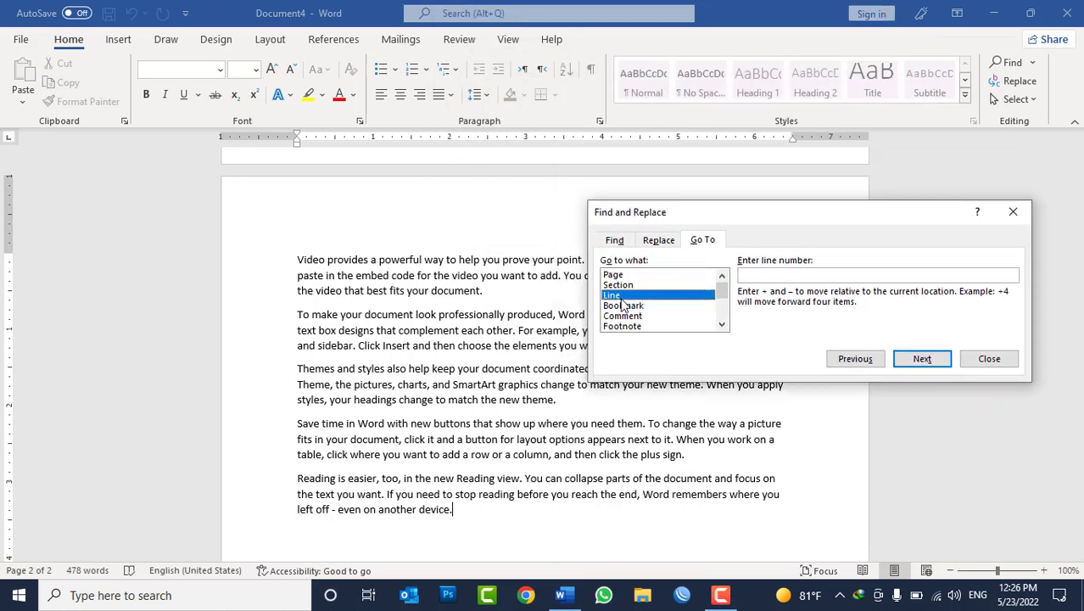
pyautogui.click(626, 285)
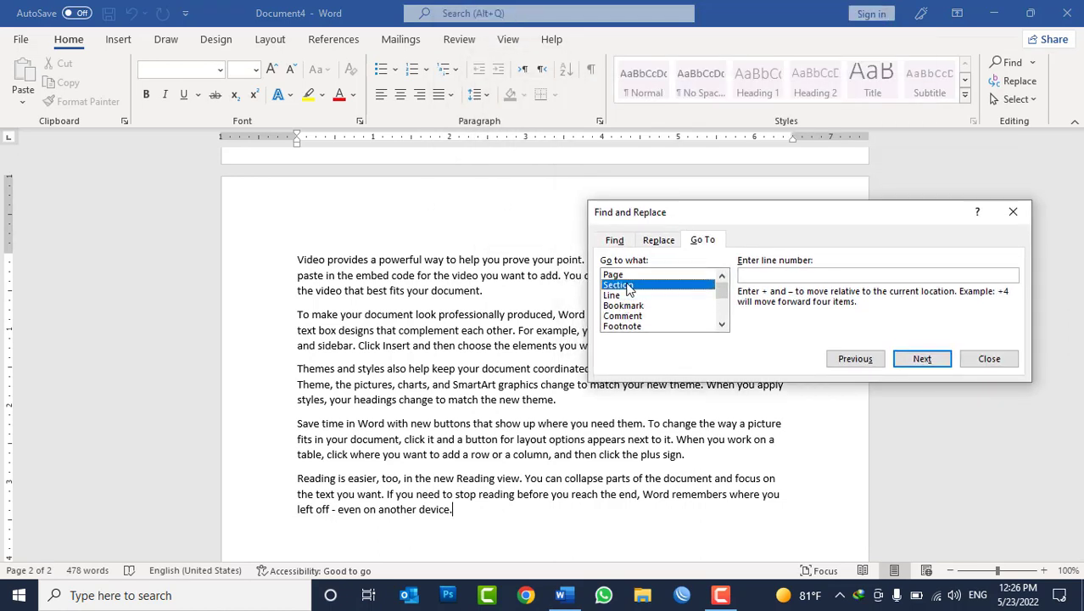
pyautogui.click(756, 277)
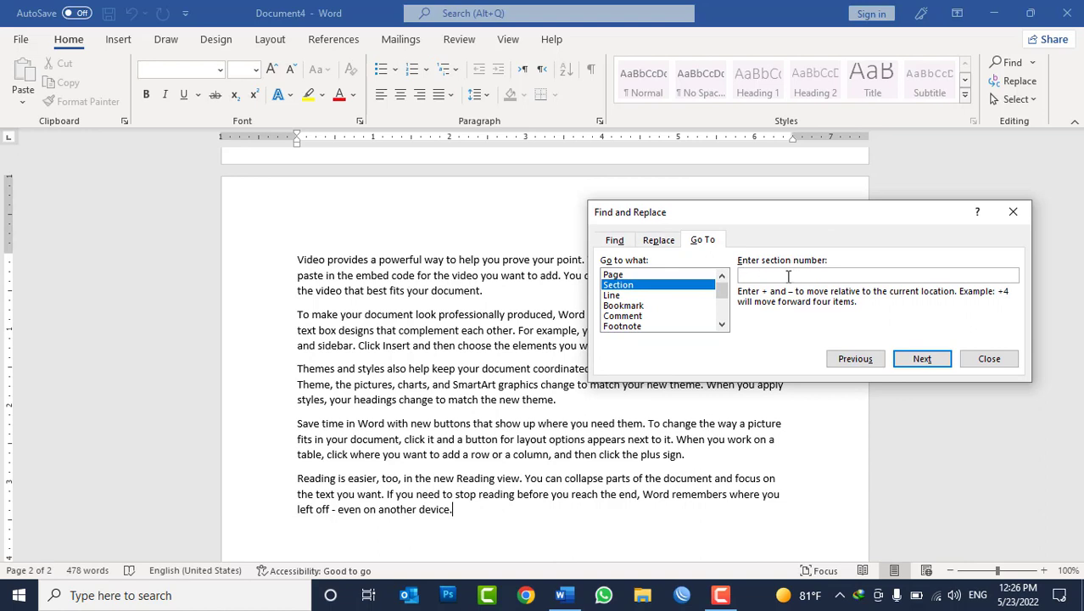
pyautogui.write('1')
pyautogui.click(924, 360)
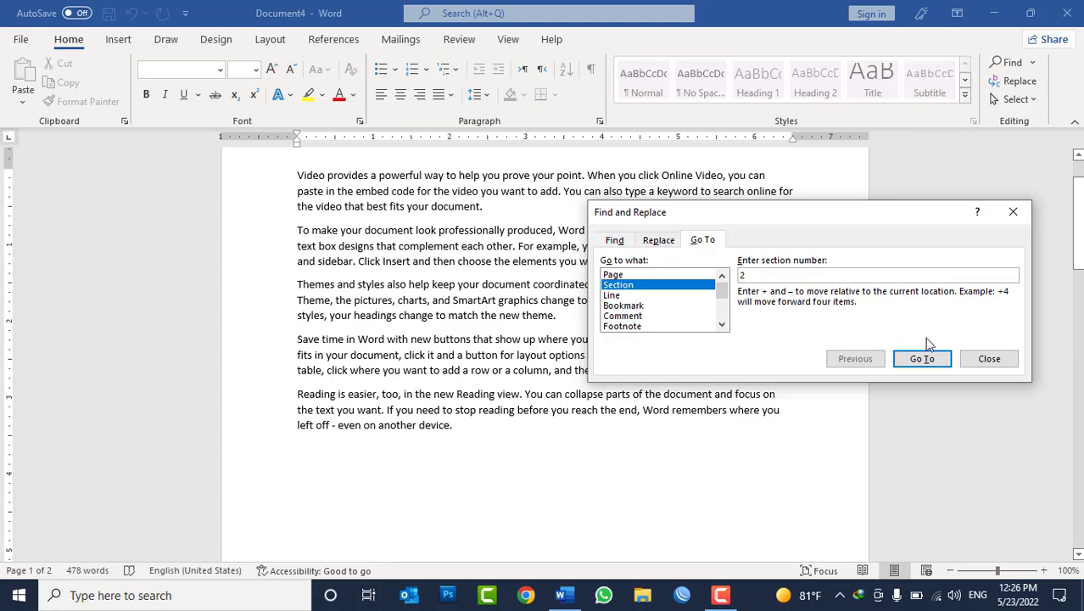
pyautogui.click(922, 358)
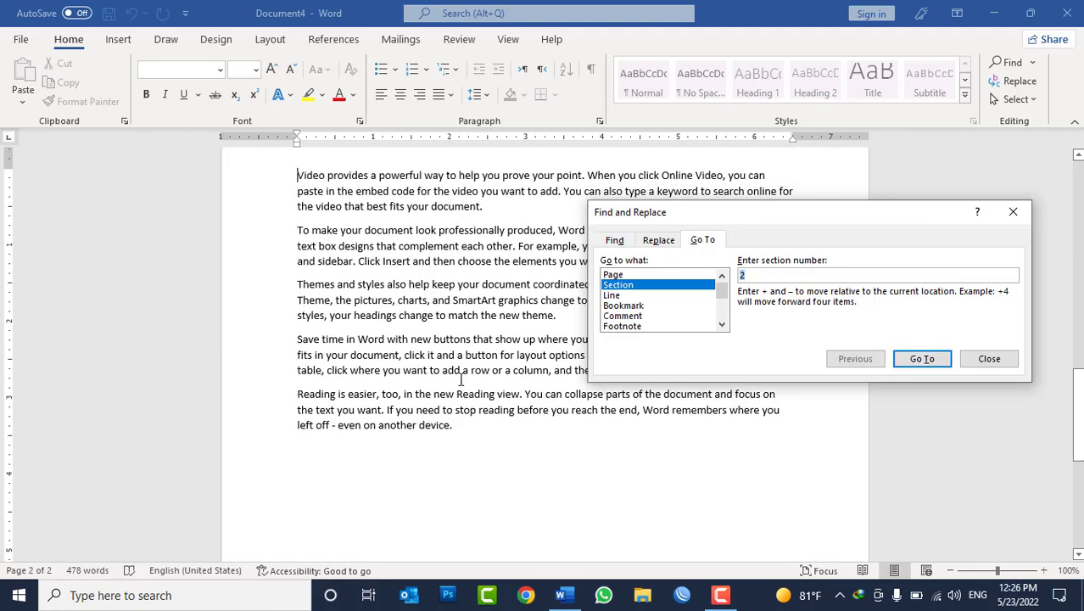
pyautogui.click(971, 360)
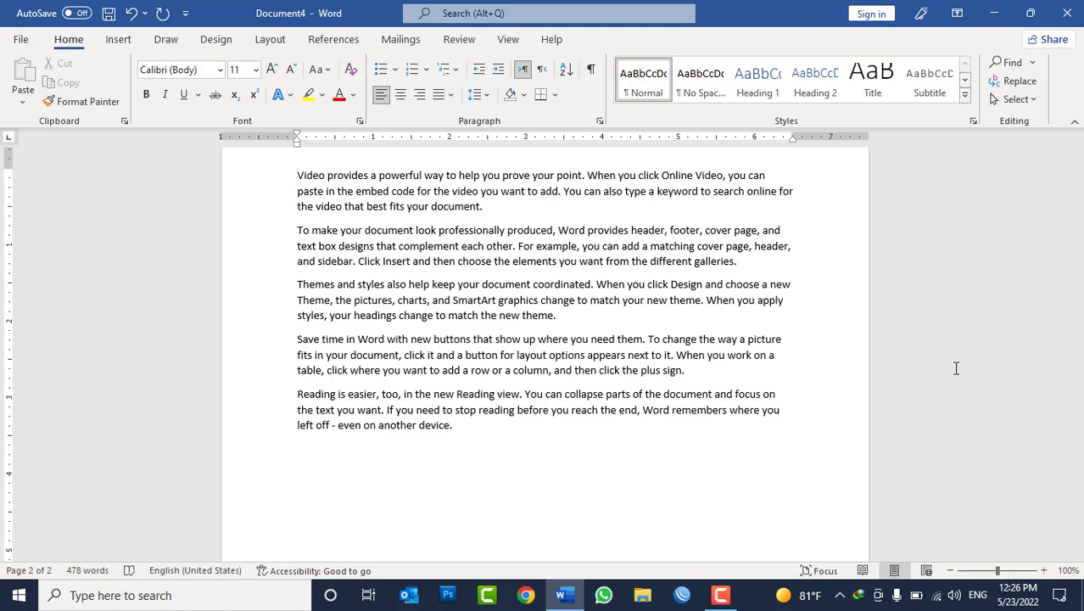
# Select and delete all the text in the document
pyautogui.hotkey('ctrl', 'a')
pyautogui.press('Delete')
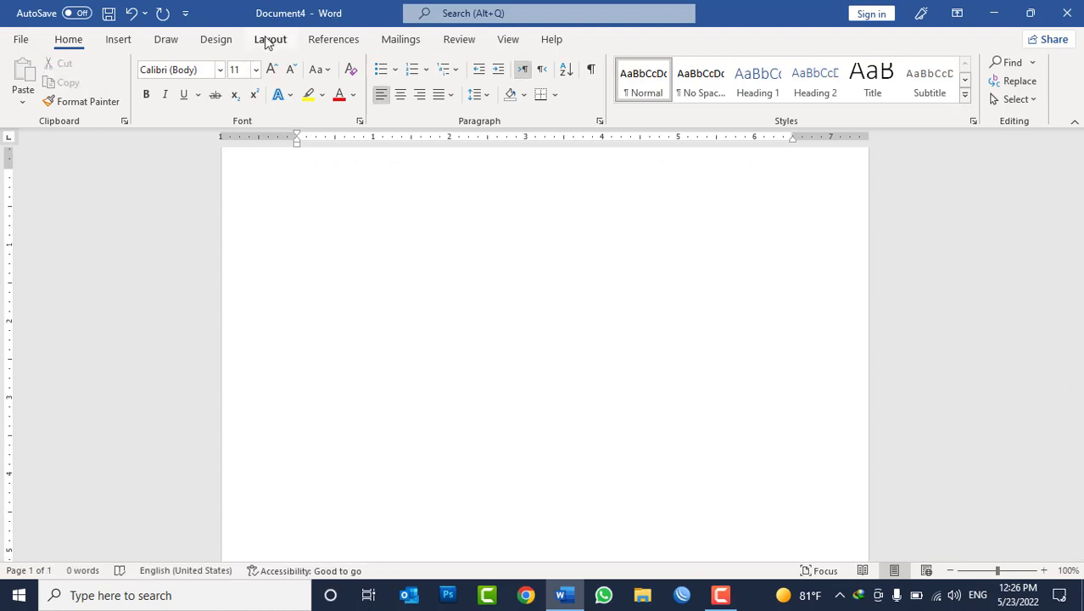
pyautogui.click(268, 40)
pyautogui.click(201, 62)
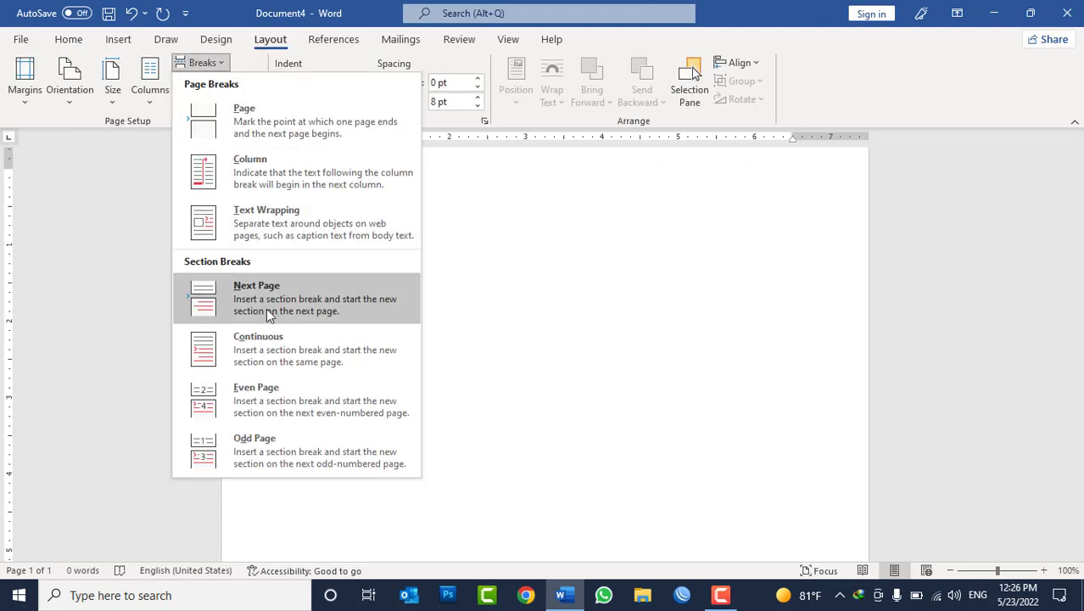
pyautogui.click(738, 333)
# Type =rand(), correcting typos, and expand it into five sample paragraphs
pyautogui.write('=rad(')
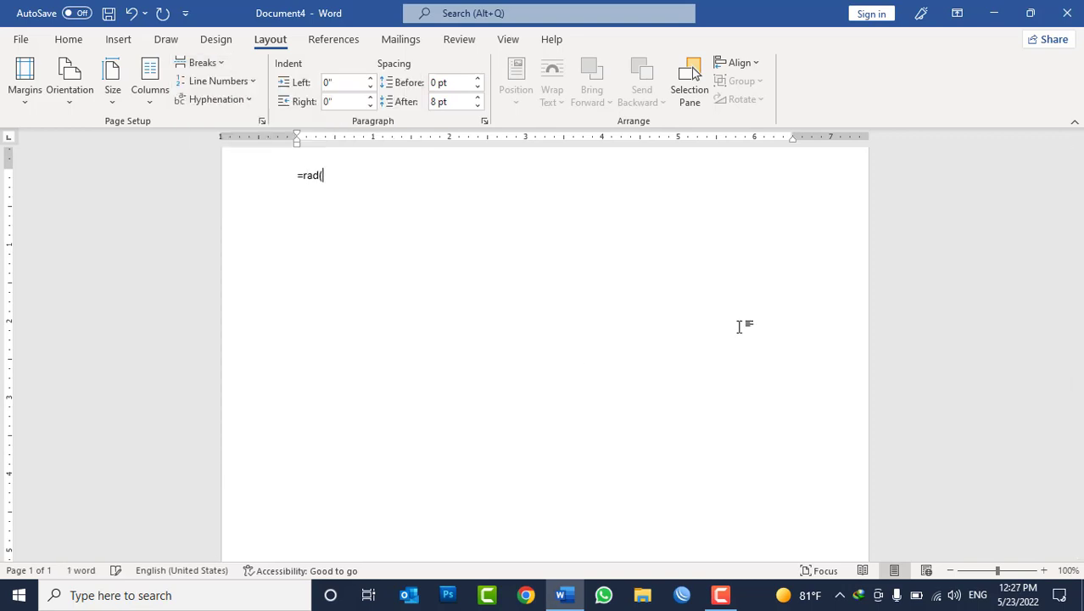
pyautogui.press('BackSpace')
pyautogui.press('BackSpace')
pyautogui.write('nd(3')
pyautogui.press('BackSpace')
pyautogui.write(')')
pyautogui.press('Return')
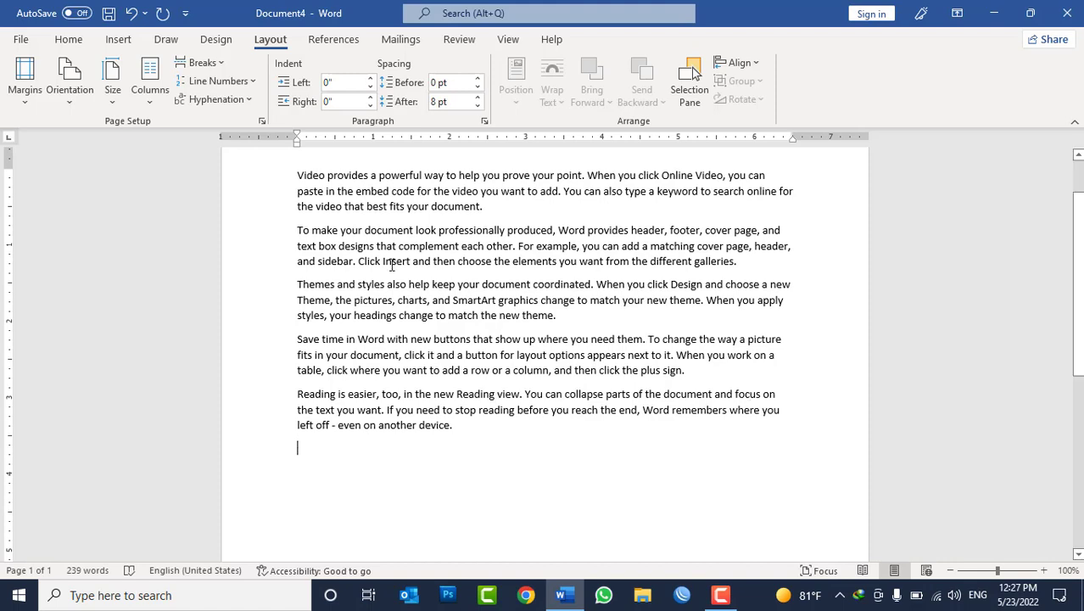
# Insert an Odd Page section break after the sample text
pyautogui.click(218, 61)
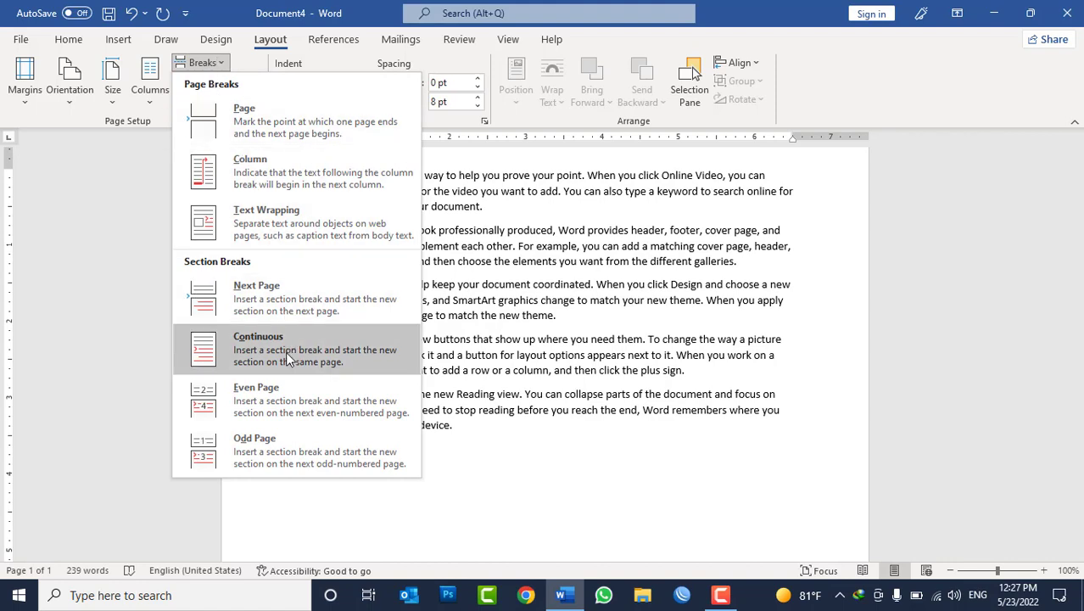
pyautogui.click(288, 442)
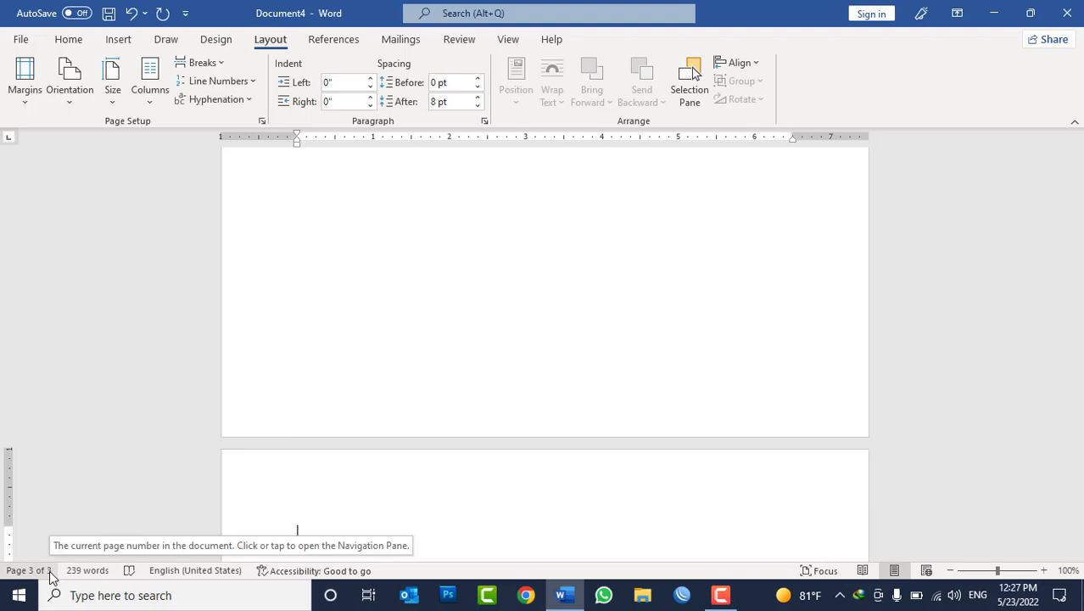
pyautogui.scroll(-5, 658, 329)
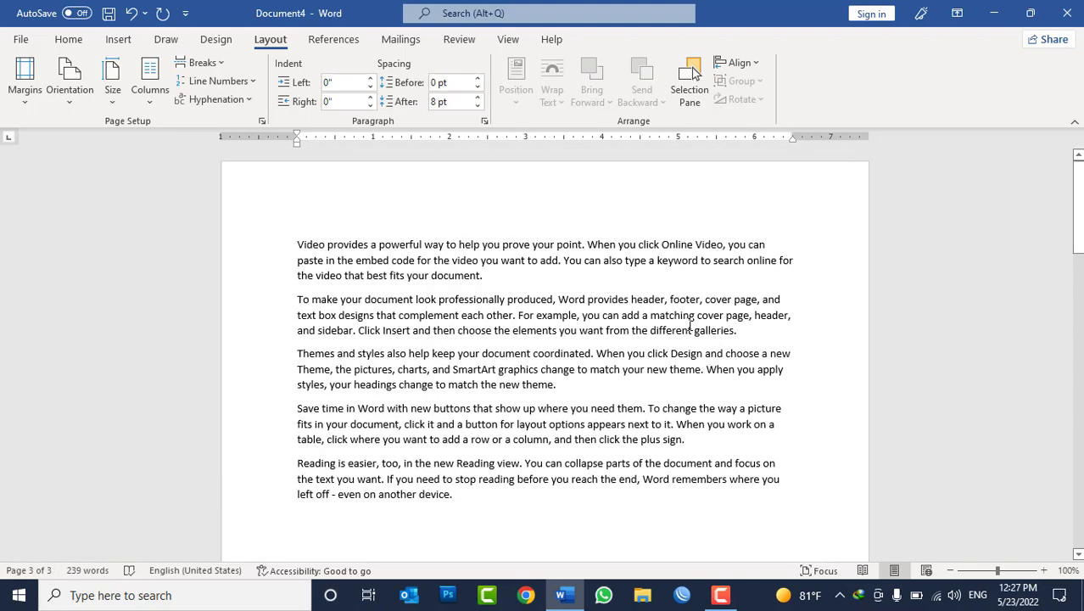
pyautogui.scroll(-3, 690, 325)
pyautogui.scroll(-4, 691, 320)
pyautogui.scroll(-2, 691, 320)
pyautogui.scroll(-1, 701, 335)
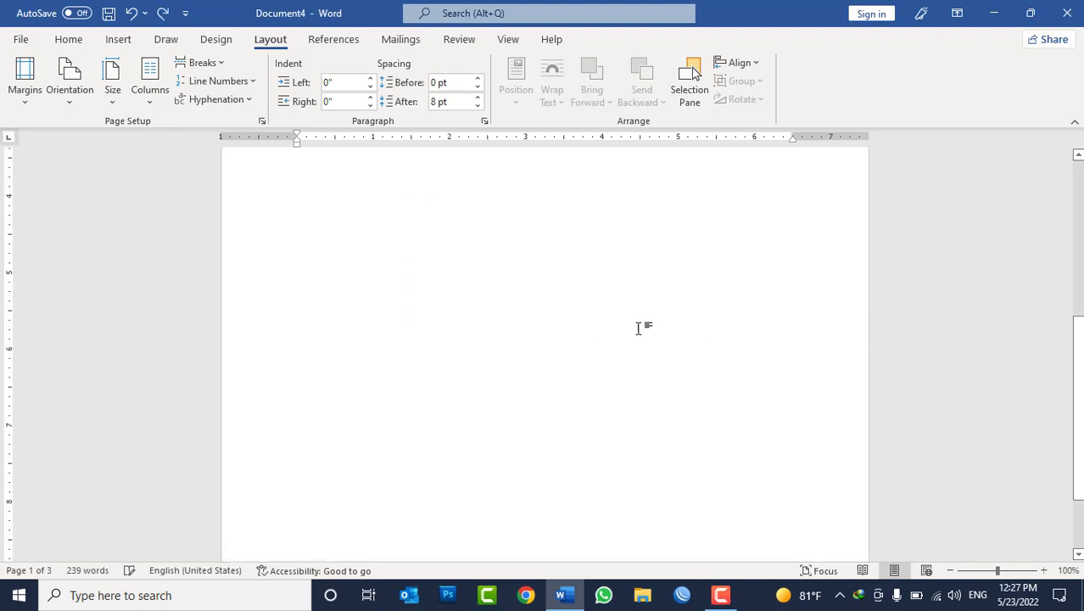
pyautogui.scroll(4, 619, 339)
pyautogui.scroll(1, 592, 351)
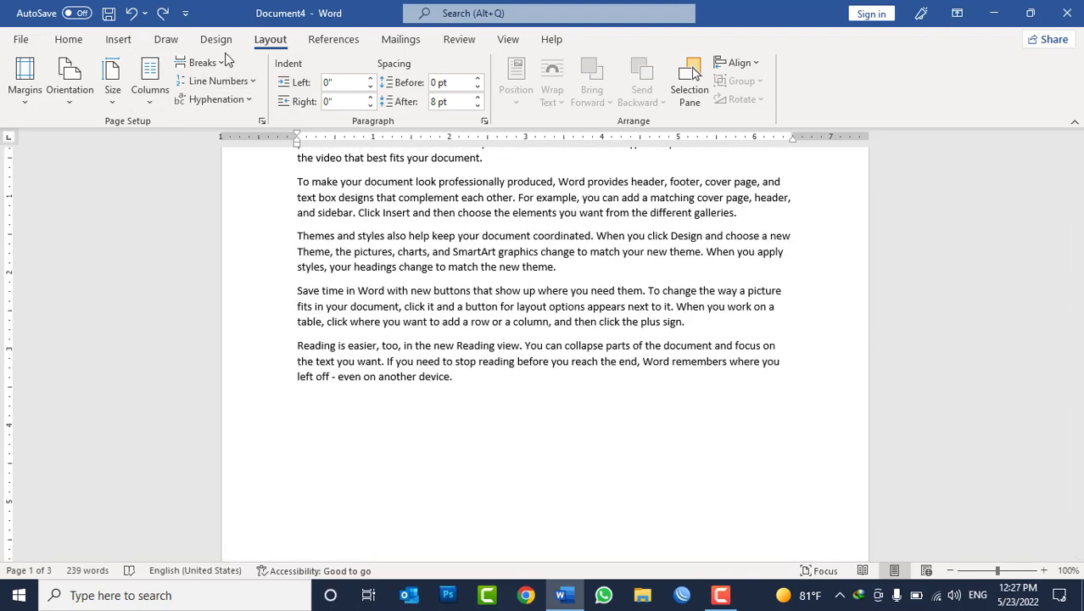
# Insert two Even Page section breaks, extending the document to four pages
pyautogui.click(210, 63)
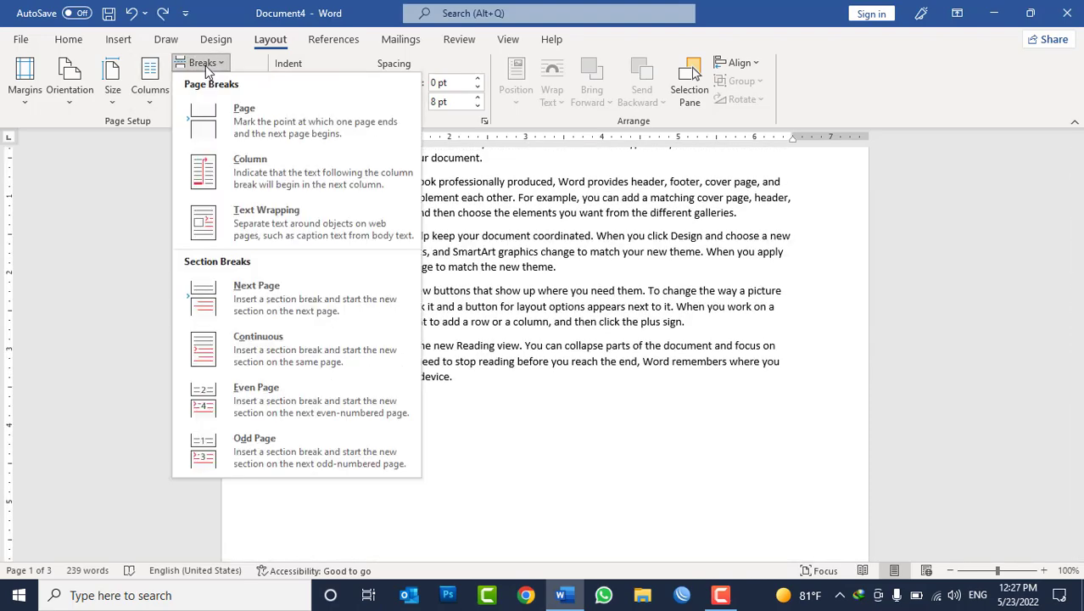
pyautogui.click(288, 415)
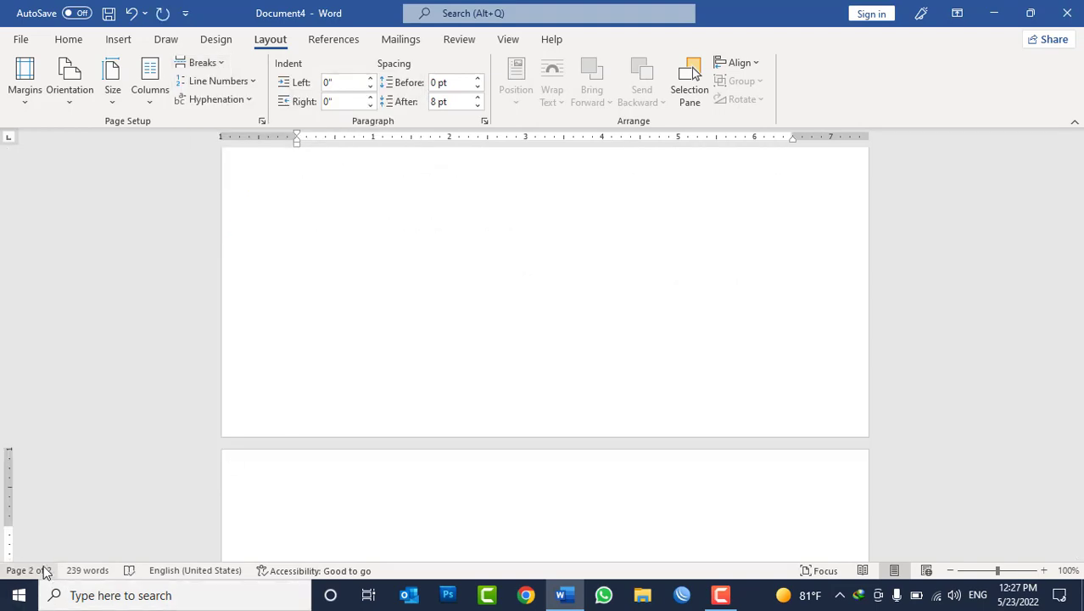
pyautogui.click(227, 63)
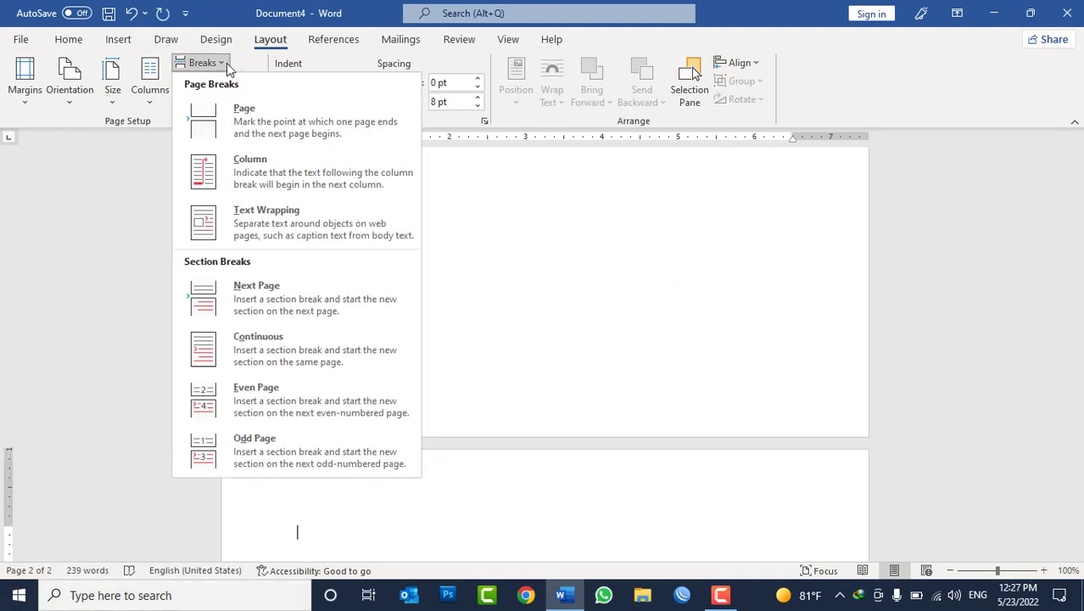
pyautogui.click(283, 408)
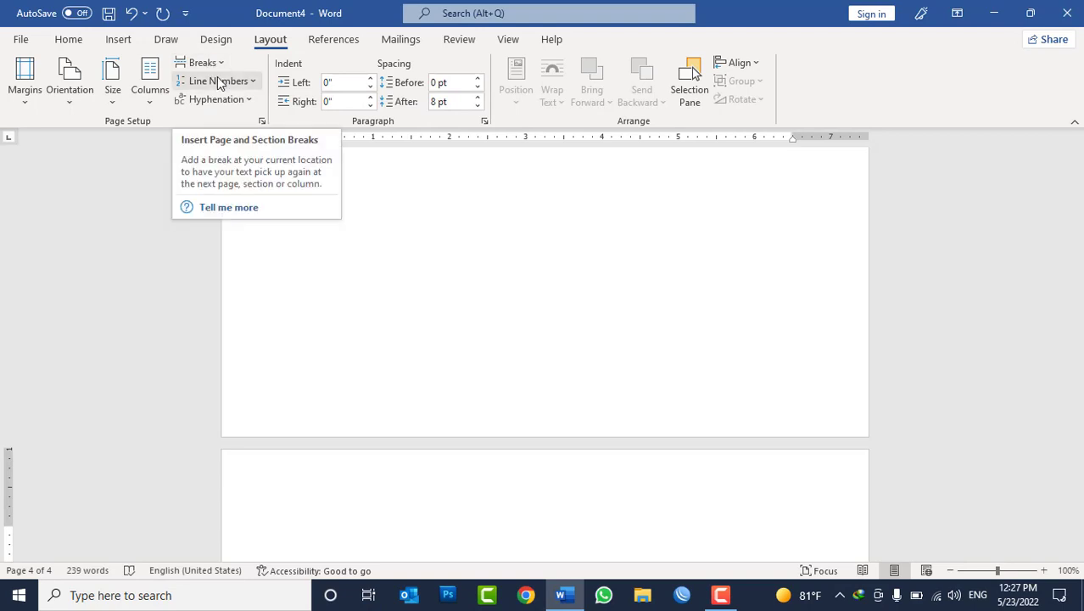
pyautogui.scroll(-5, 387, 190)
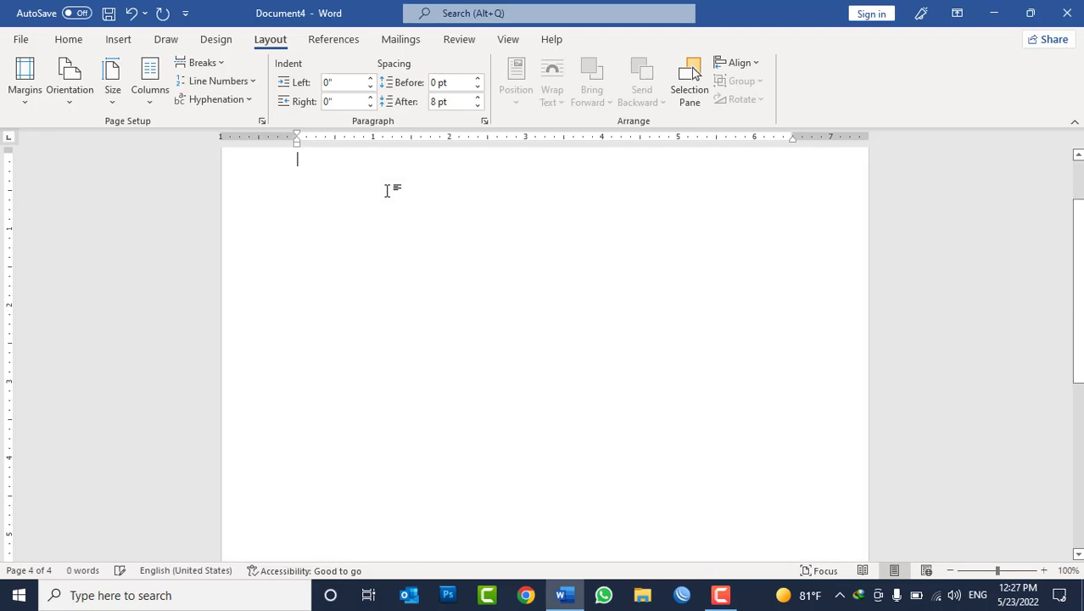
# Generate =rand() sample paragraphs and apply Continuous line numbering to the whole document
pyautogui.write('=rand()')
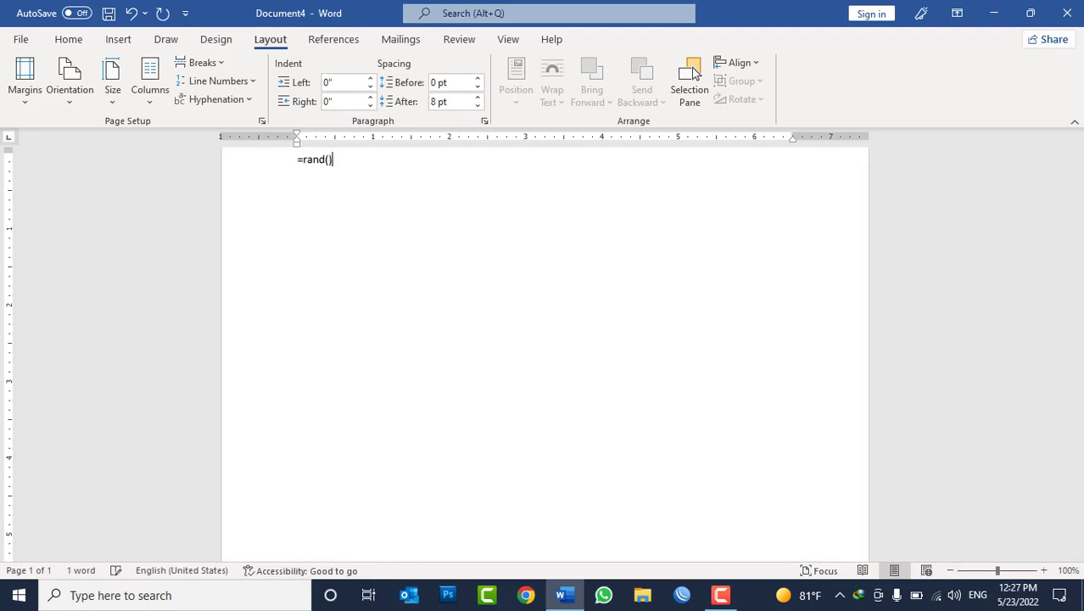
pyautogui.press('Return')
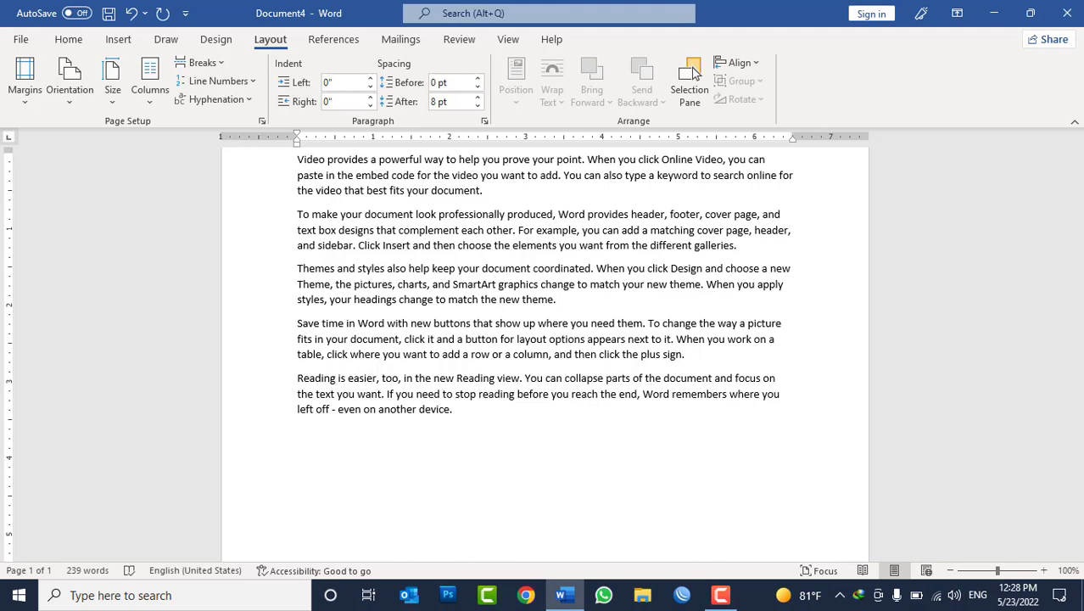
pyautogui.hotkey('ctrl', 'a')
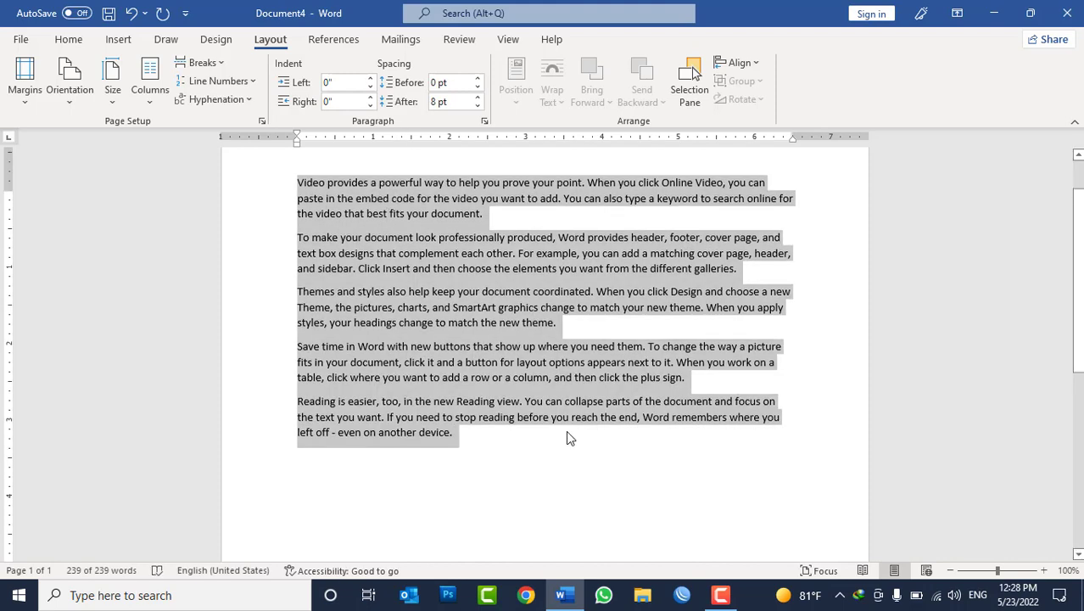
pyautogui.scroll(2, 566, 429)
pyautogui.scroll(-1, 567, 428)
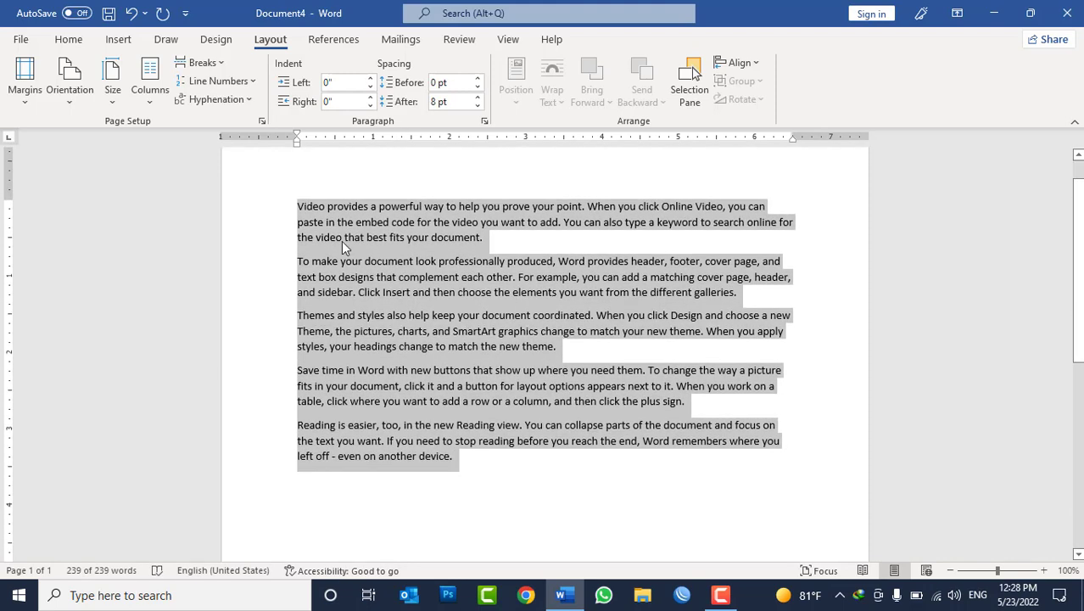
pyautogui.click(222, 82)
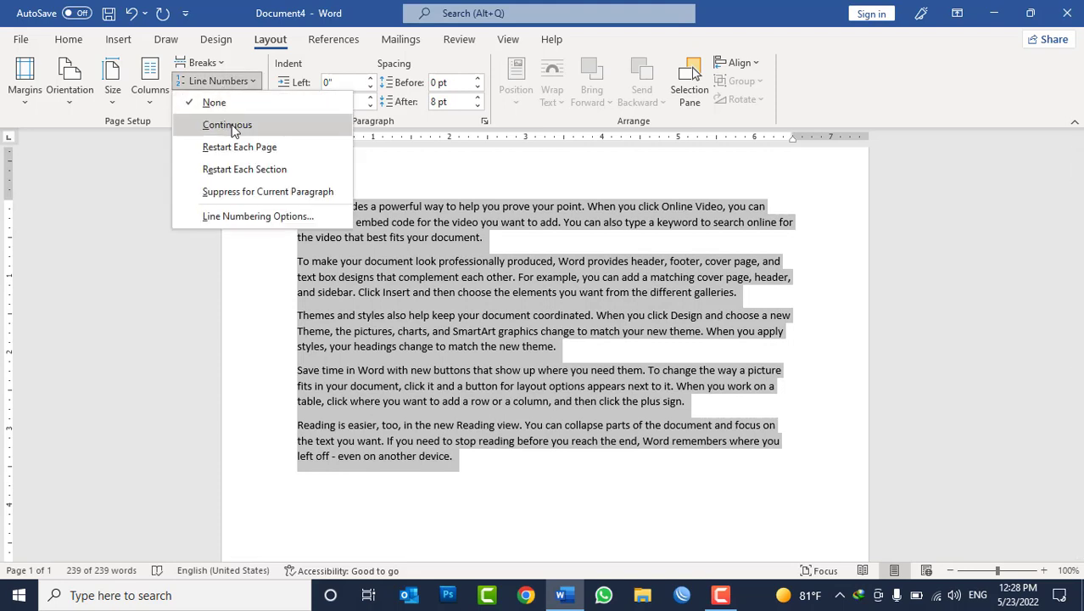
pyautogui.click(228, 125)
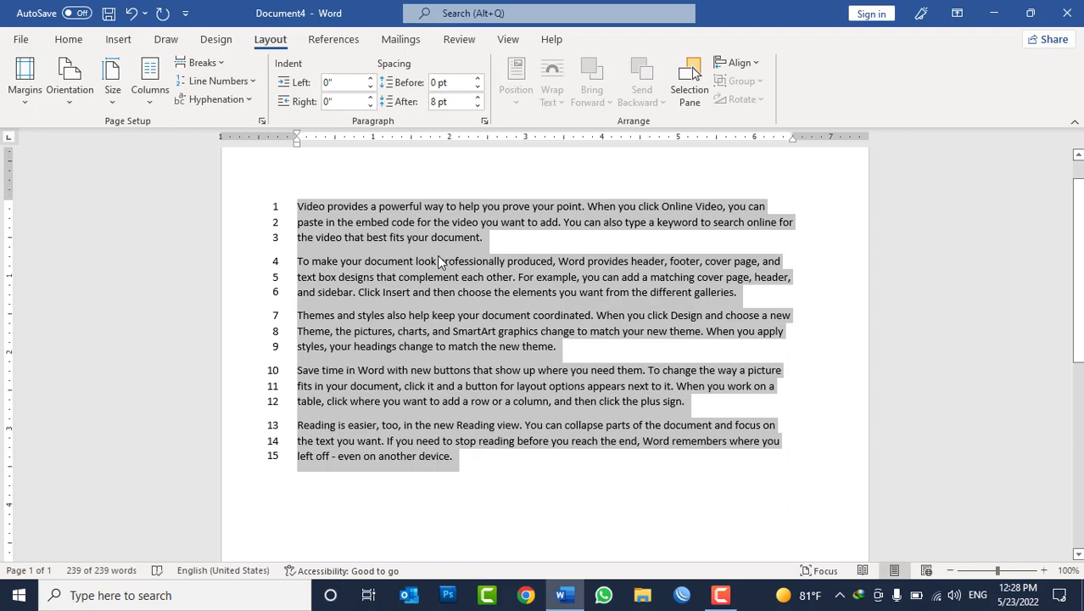
# Type extra lines at the end separated by page breaks, numbering through line 29
pyautogui.click(503, 458)
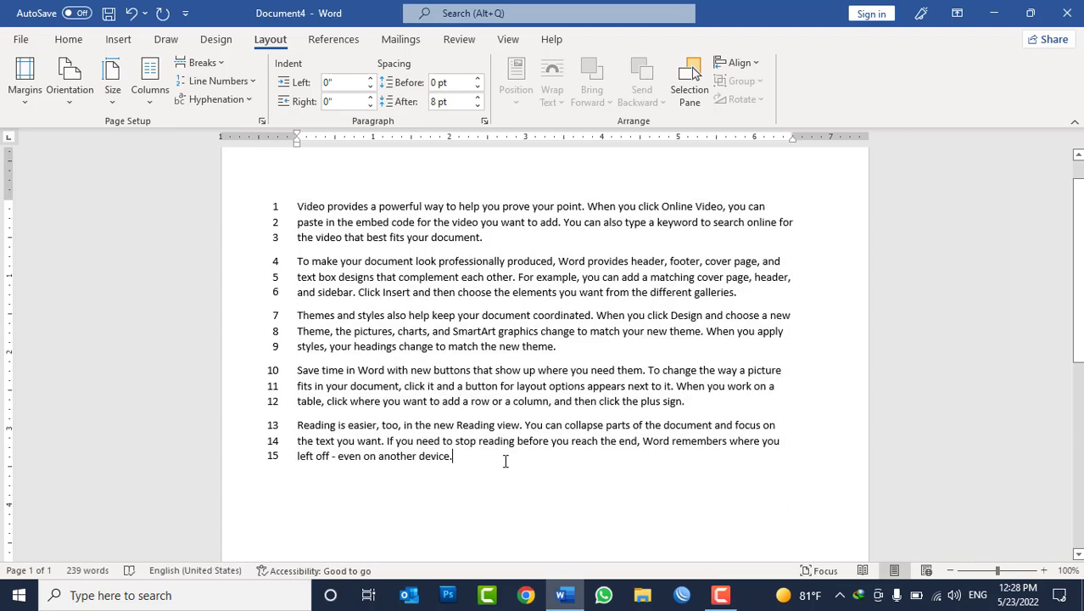
pyautogui.write('sdfsadf sadf sadfasd dfsad fsaf')
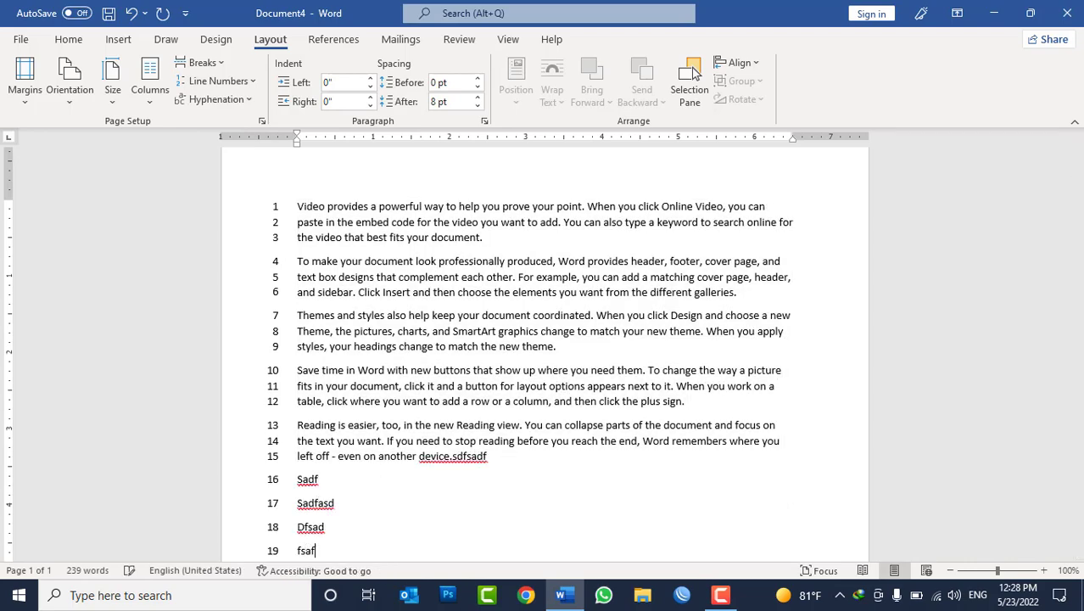
pyautogui.write(' asd')
pyautogui.hotkey('ctrl', 'Return')
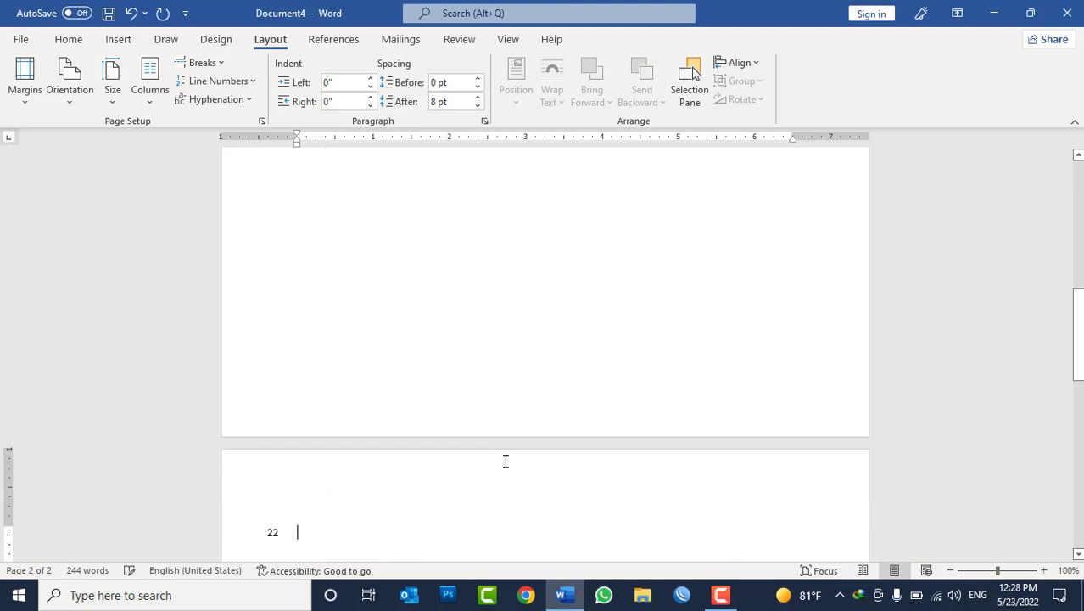
pyautogui.write('asdasfsadfsadfas')
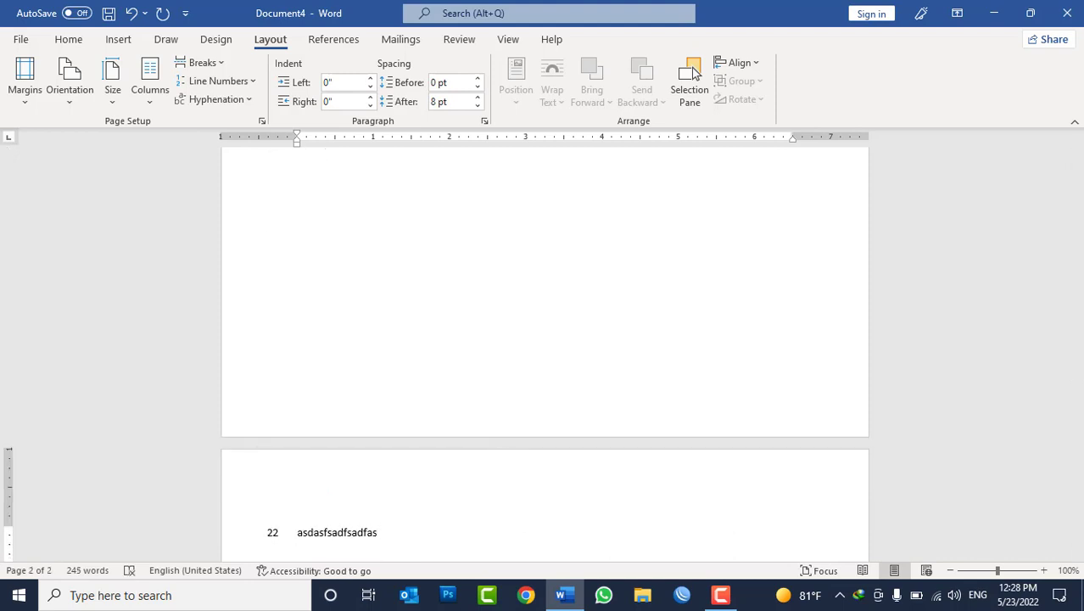
pyautogui.write(' sdfasdf asdfasf asdf dasdf asf')
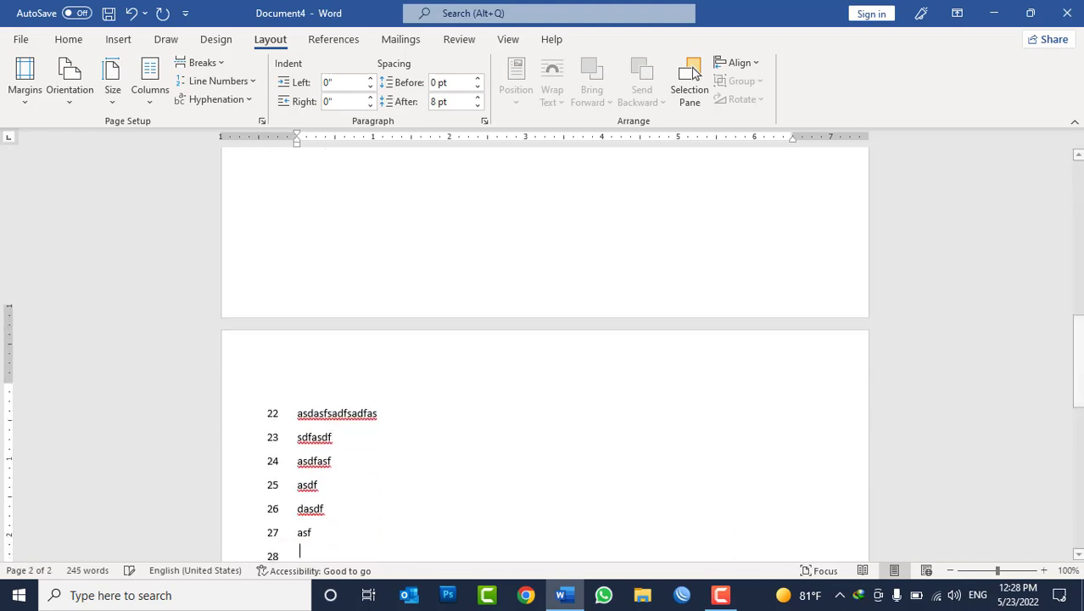
pyautogui.hotkey('ctrl', 'Return')
pyautogui.write('sfdasfdasdfasdfsadfsadf')
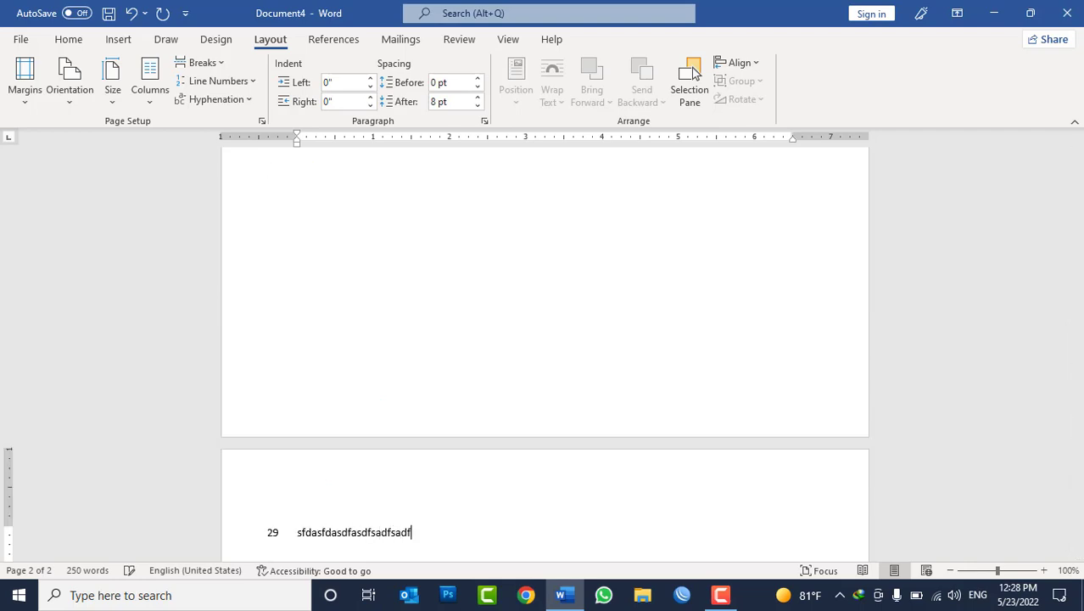
pyautogui.write('asd')
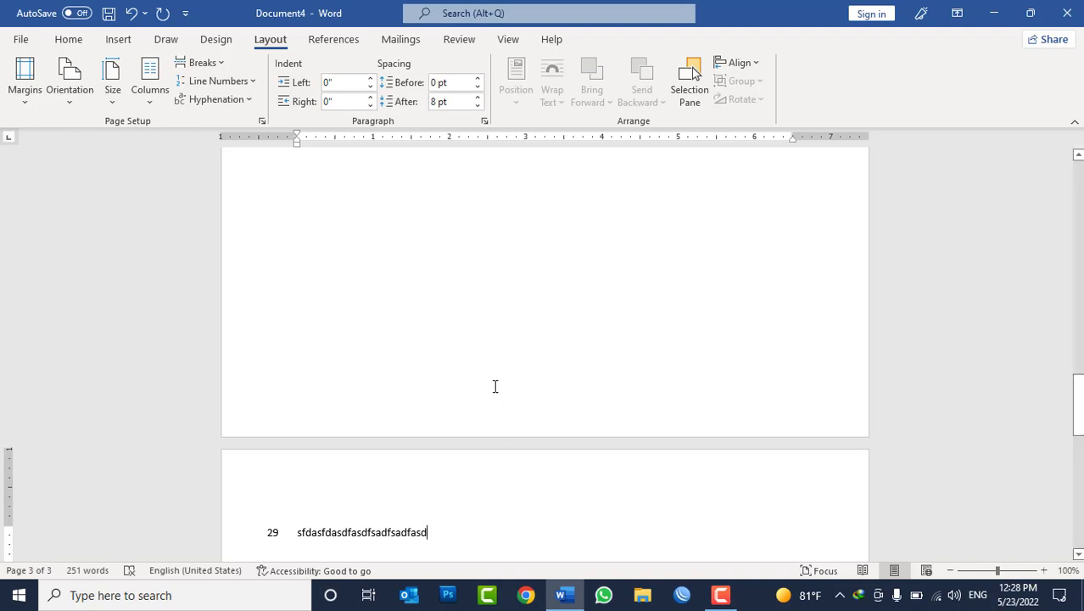
pyautogui.click(212, 82)
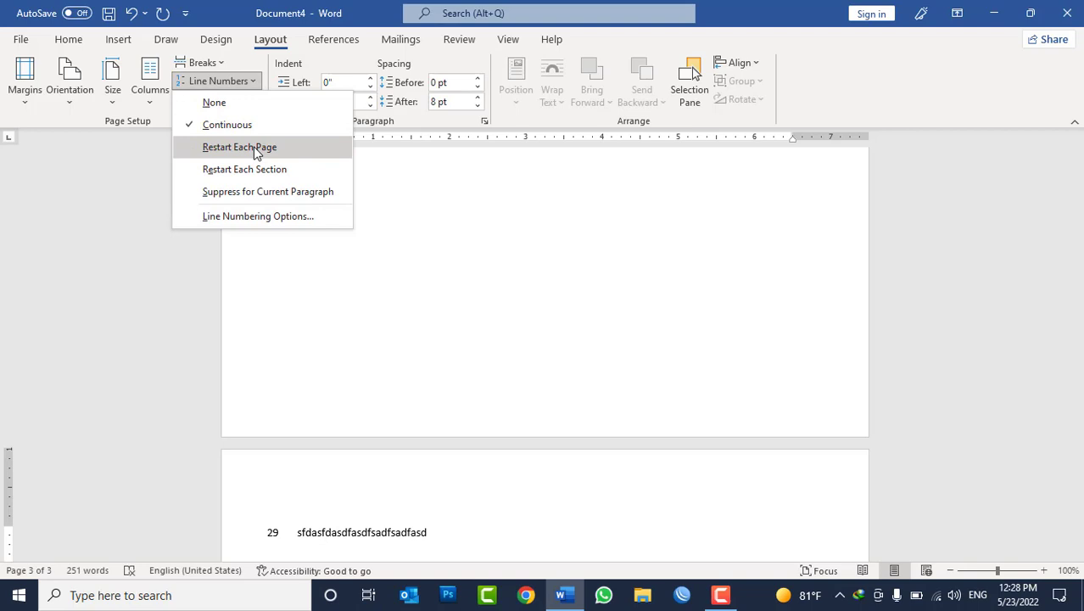
# Replace the content with =rand() paragraphs plus a typed line, adding then removing a page break
pyautogui.click(502, 273)
pyautogui.hotkey('ctrl', 'a')
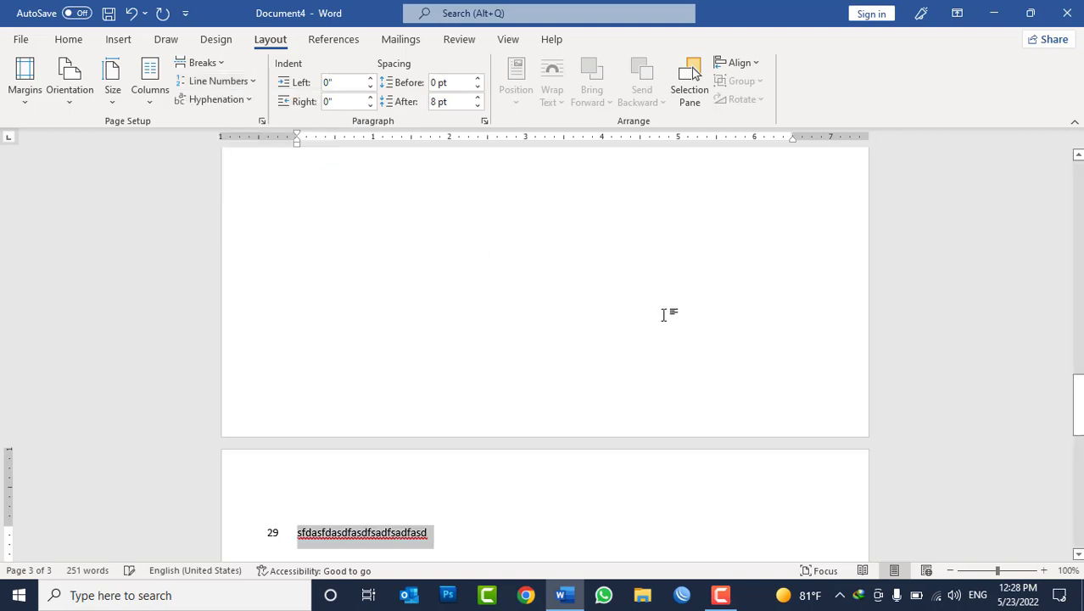
pyautogui.scroll(1, 665, 312)
pyautogui.press('Delete')
pyautogui.write('=')
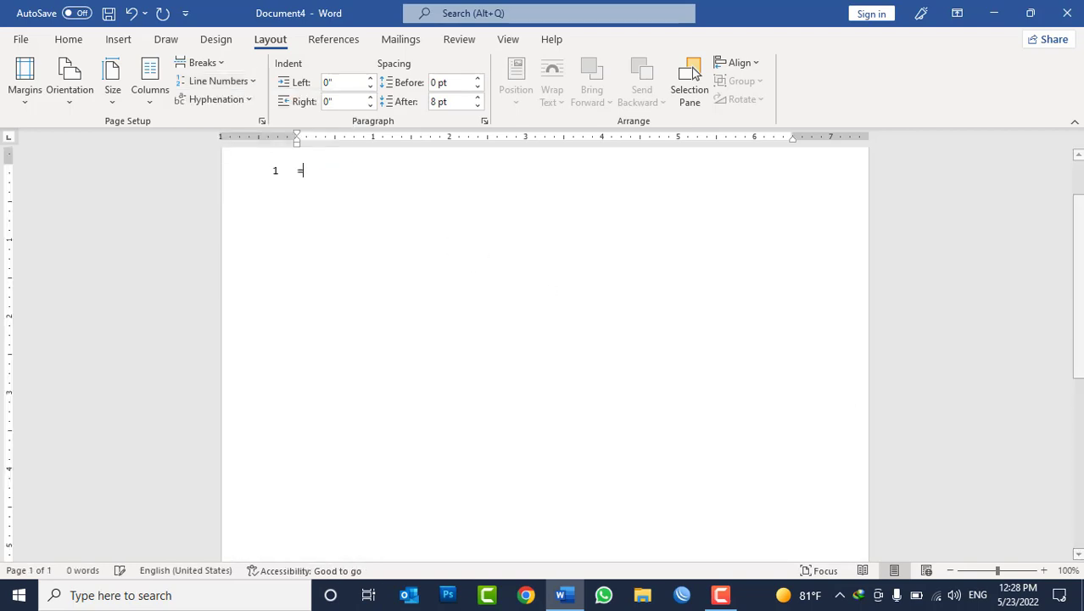
pyautogui.write('rand()')
pyautogui.press('Return')
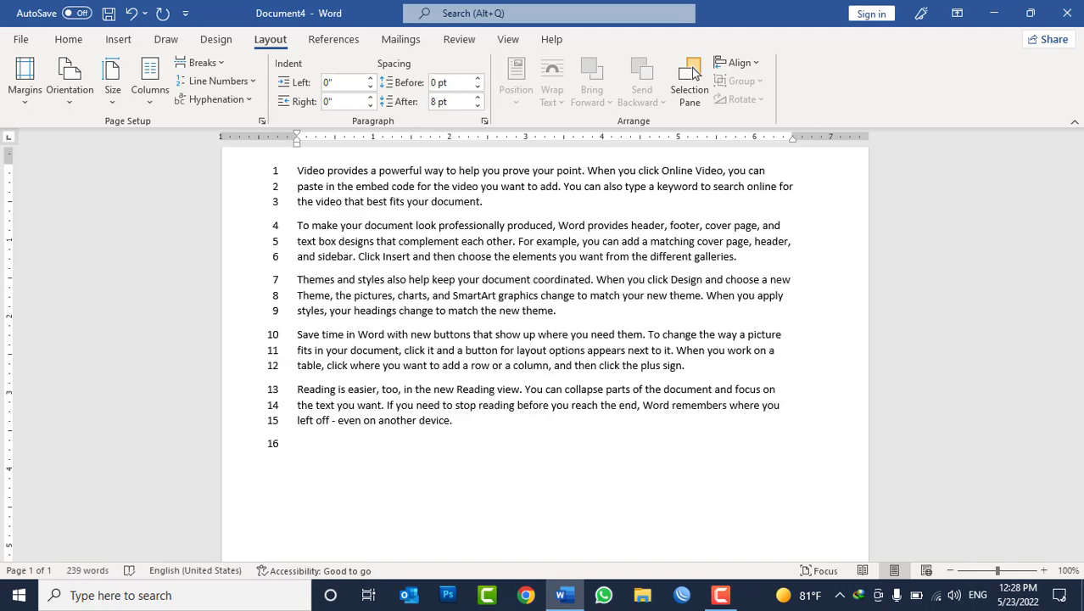
pyautogui.write('Sdfsdfs')
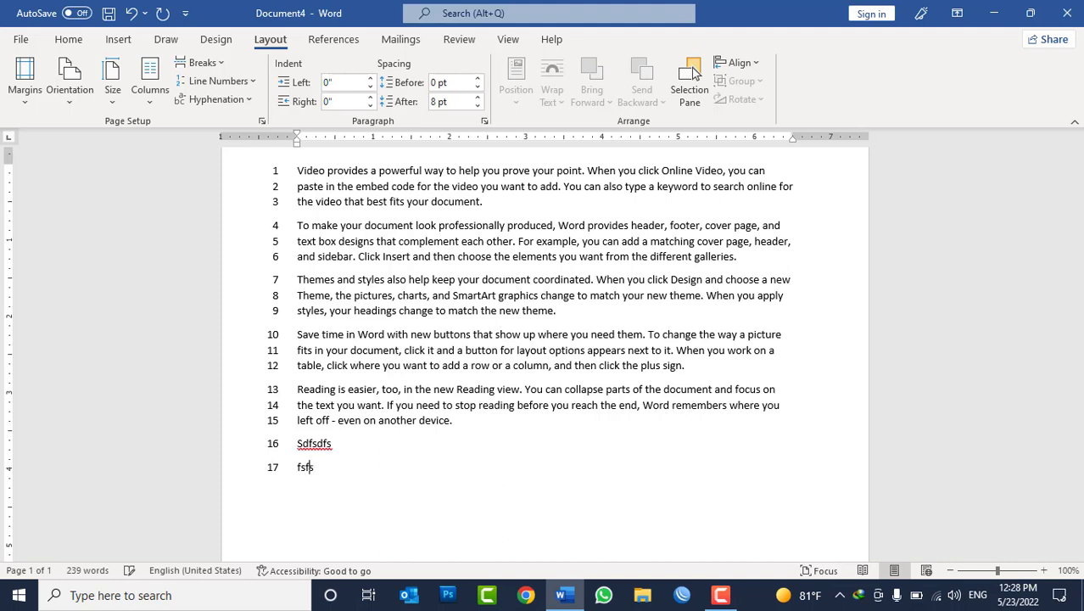
pyautogui.write('dfs fsfsd dsfsd')
pyautogui.press('Return')
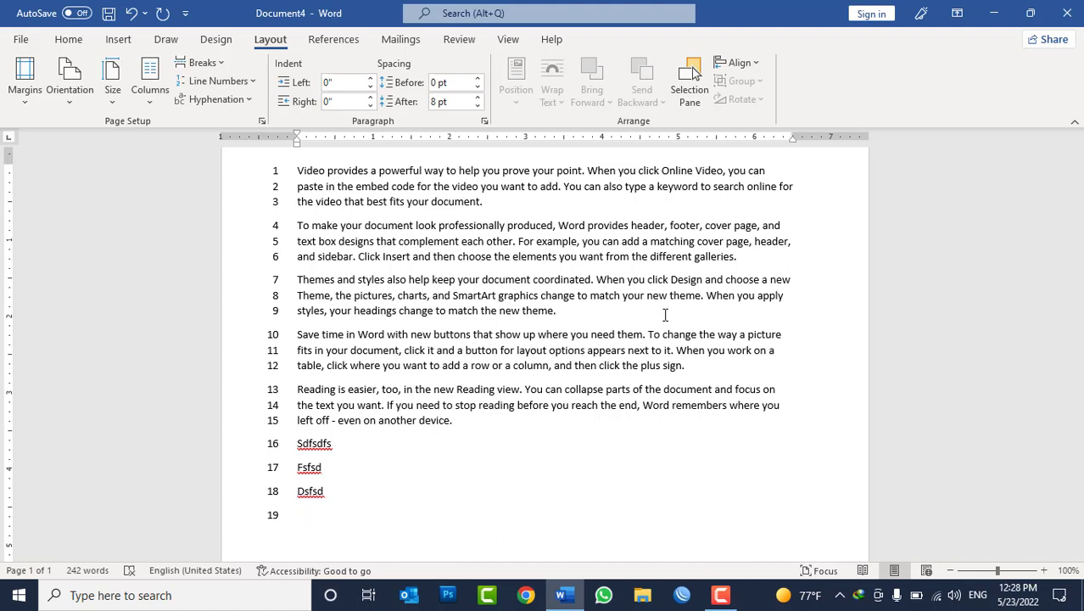
pyautogui.hotkey('ctrl', 'Return')
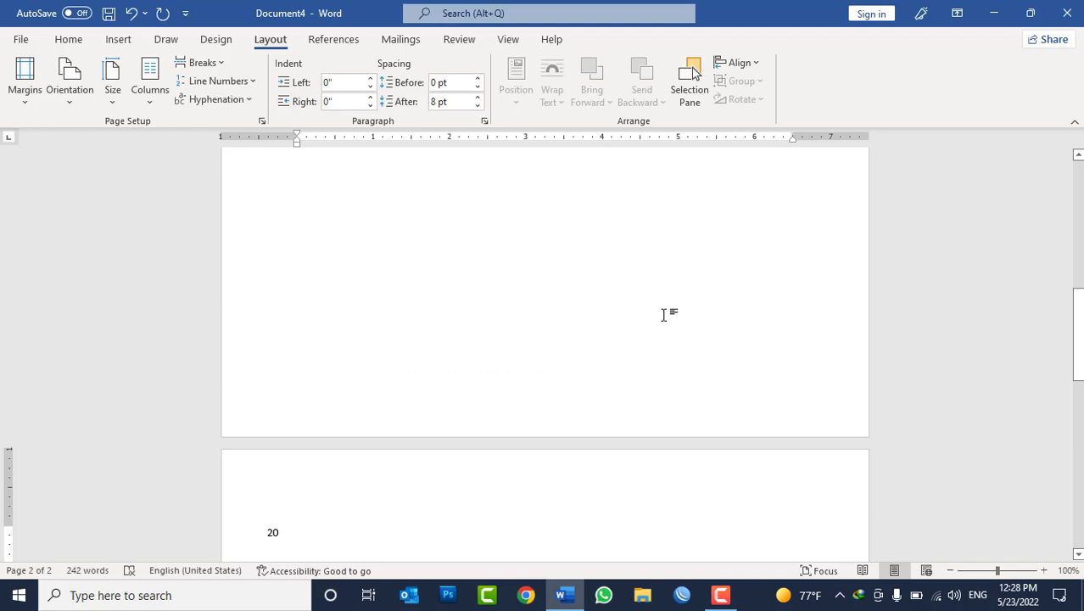
pyautogui.press('BackSpace')
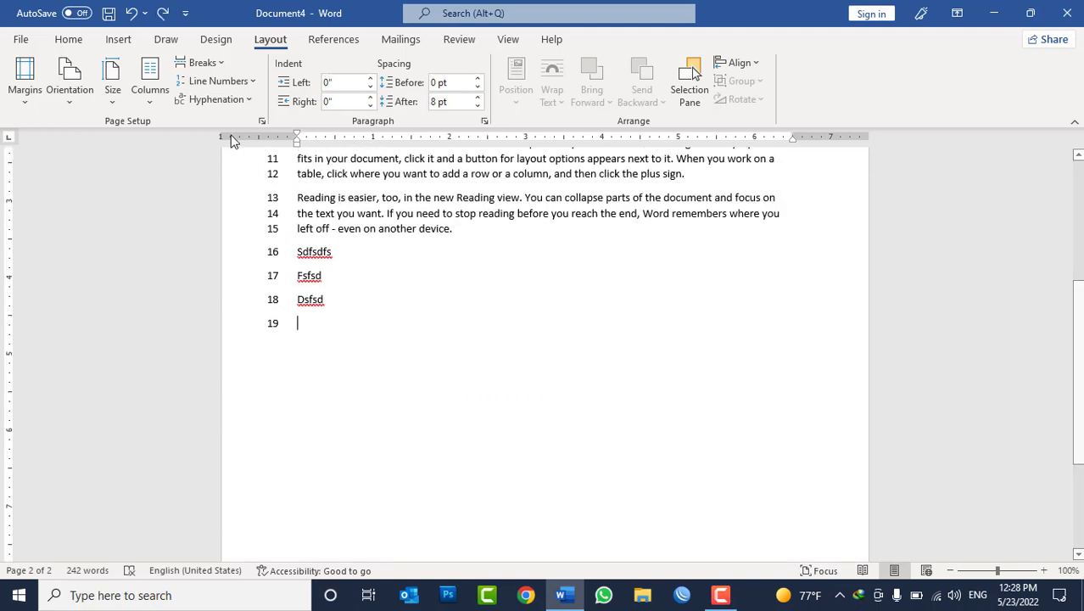
# Set line numbers to Restart Each Page and type several new lines running onto page 2
pyautogui.click(216, 80)
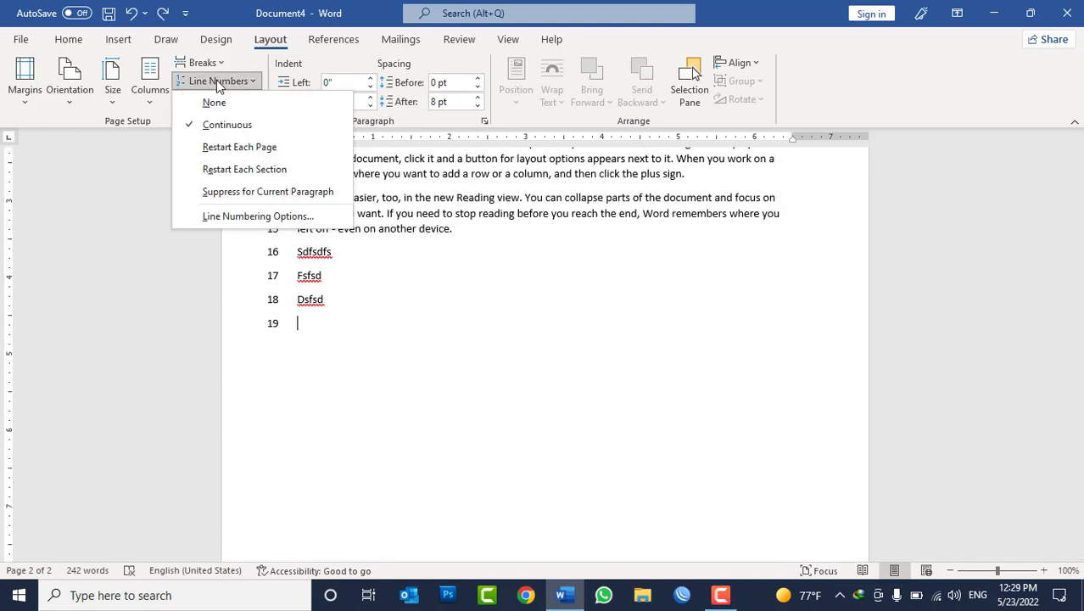
pyautogui.click(227, 150)
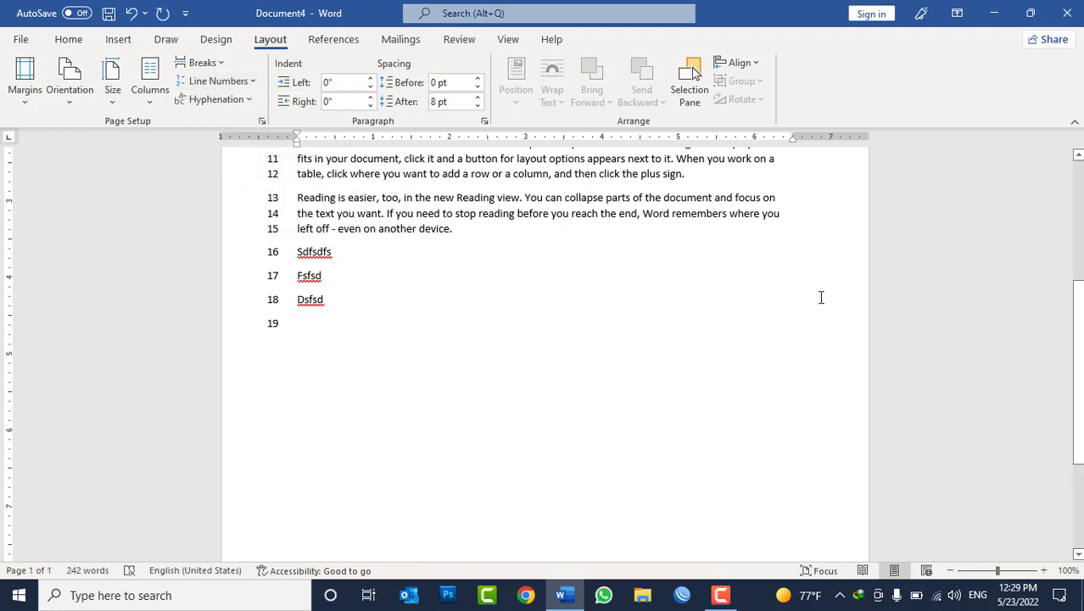
pyautogui.write('sdfsafsa')
pyautogui.press('Return')
pyautogui.write('dfasdf')
pyautogui.press('Return')
pyautogui.write('asdfas')
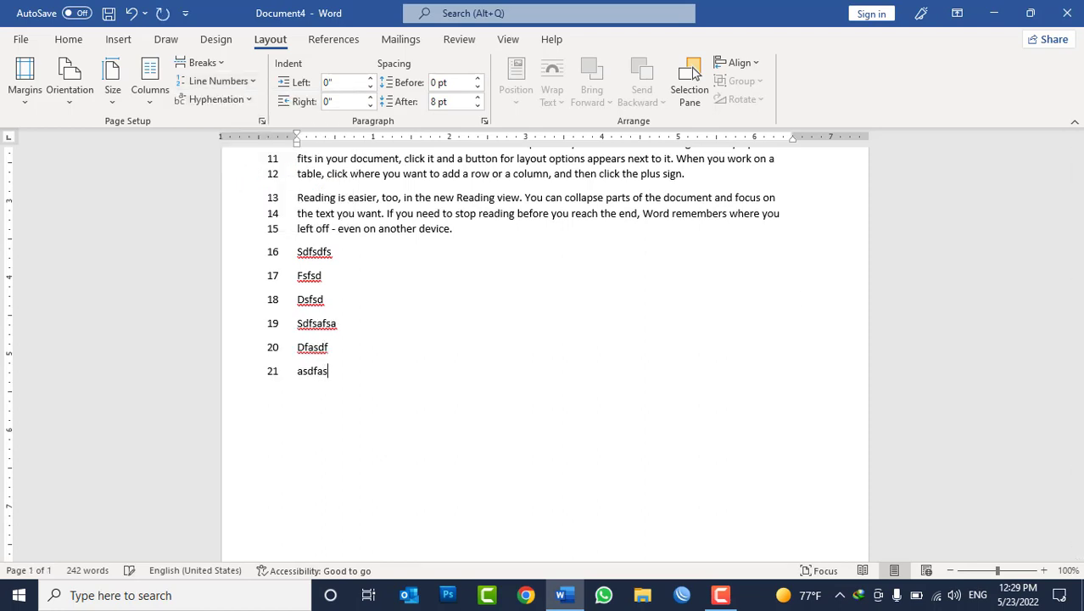
pyautogui.scroll(-5, 820, 297)
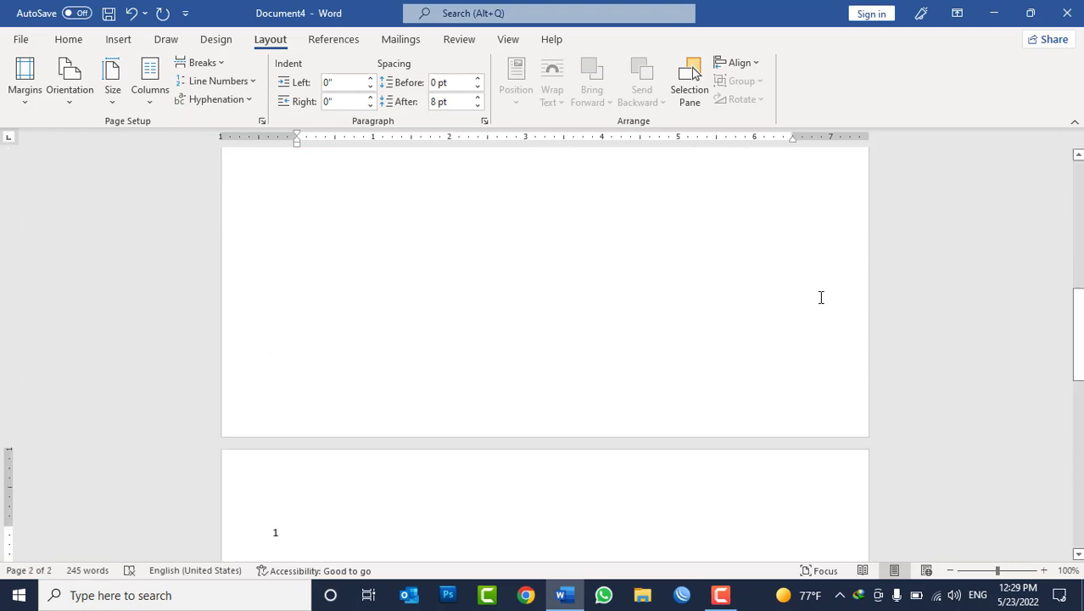
pyautogui.write('sdf')
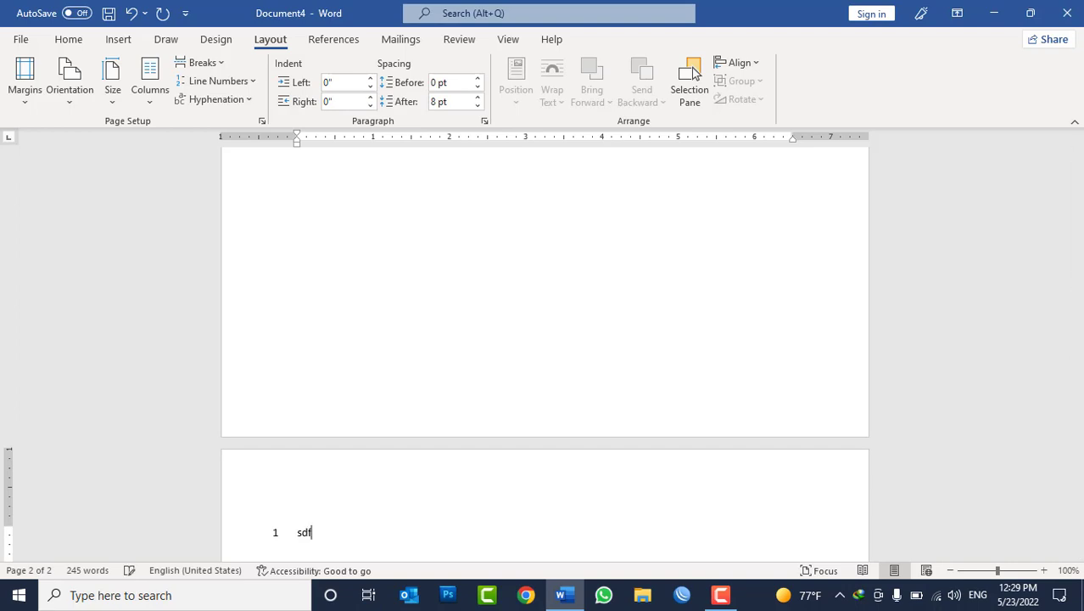
pyautogui.write('sadfas')
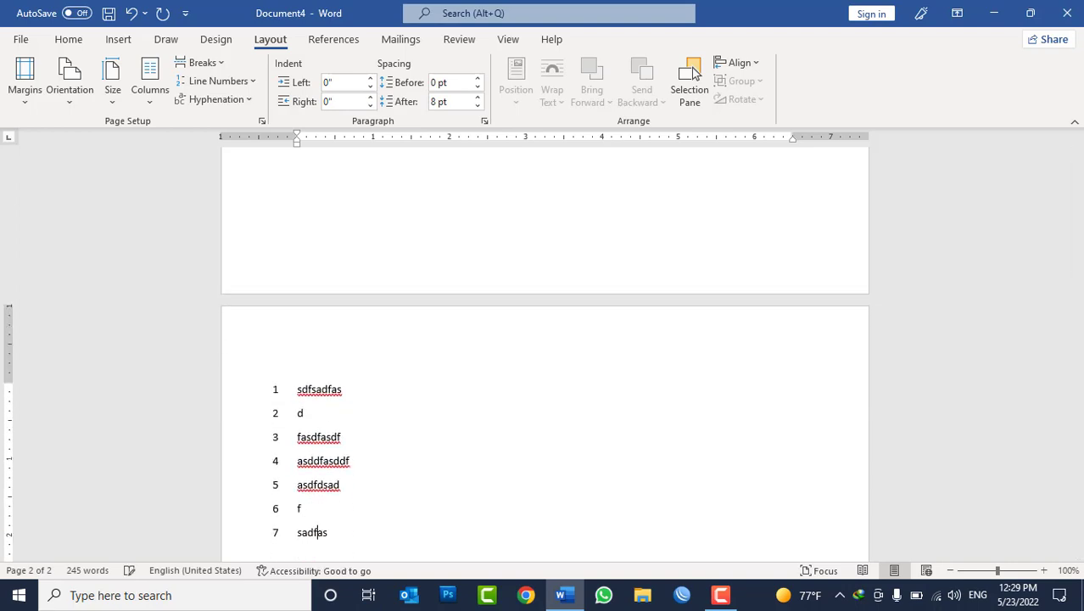
pyautogui.write(' d fasdfasdf asddfasddf asdfdsad f sadfasd f sadfsadf as dfasdf sad')
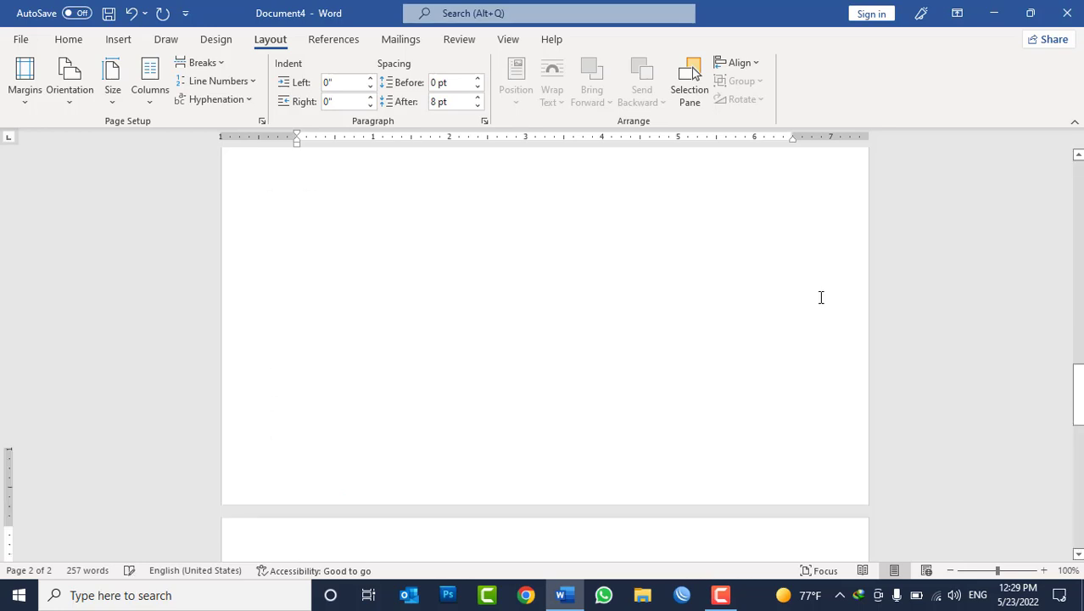
pyautogui.write('sdfasfas dfasdf asfdasdfasd')
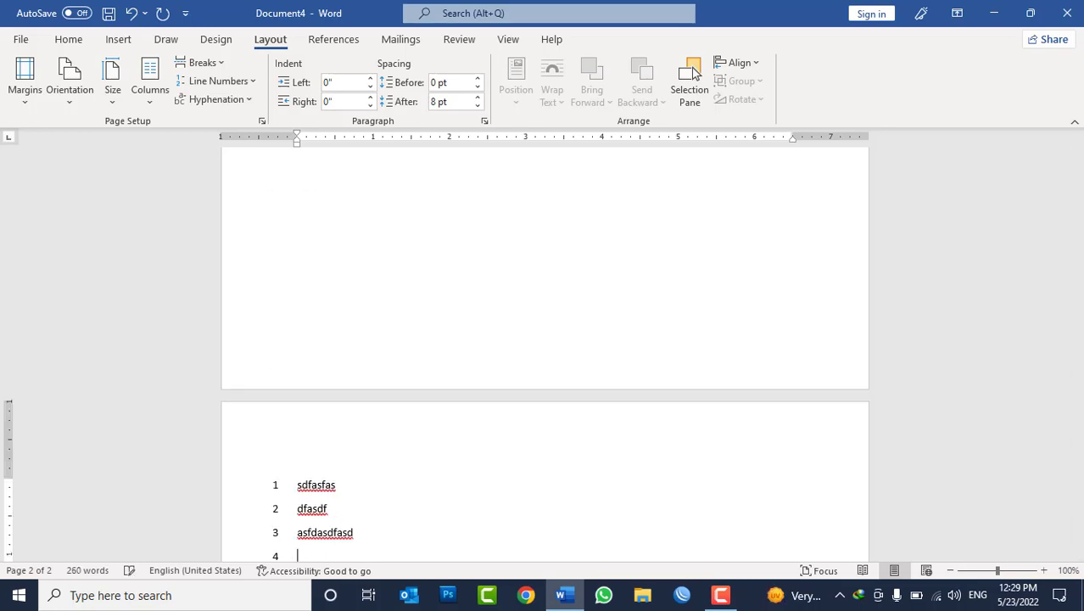
pyautogui.hotkey('ctrl', 'a')
# Replace the text with =rand() sample paragraphs and set line numbers to Restart Each Section
pyautogui.press('BackSpace')
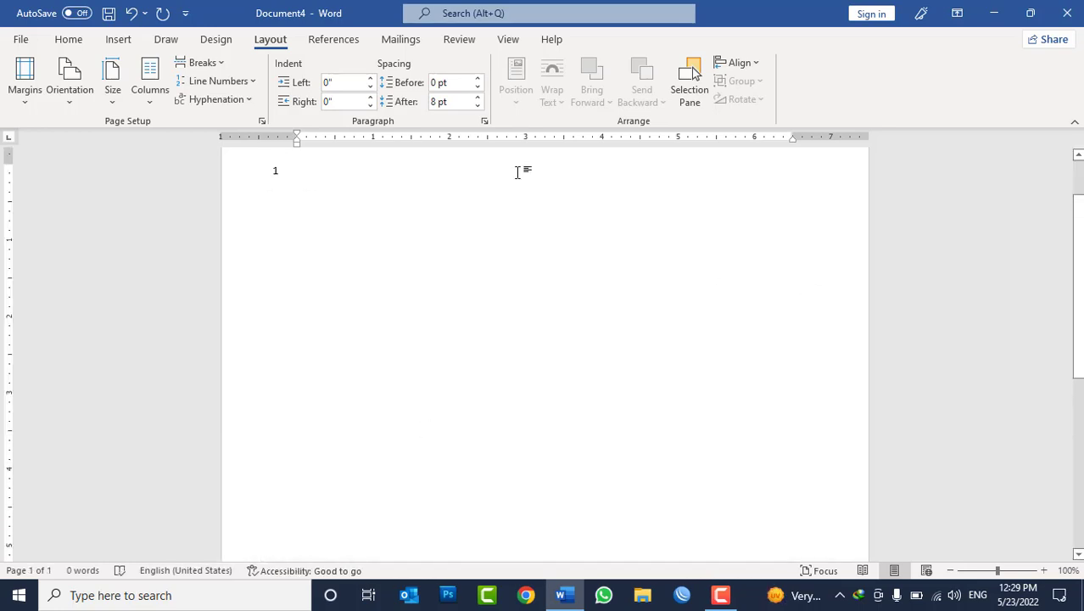
pyautogui.write('=ran')
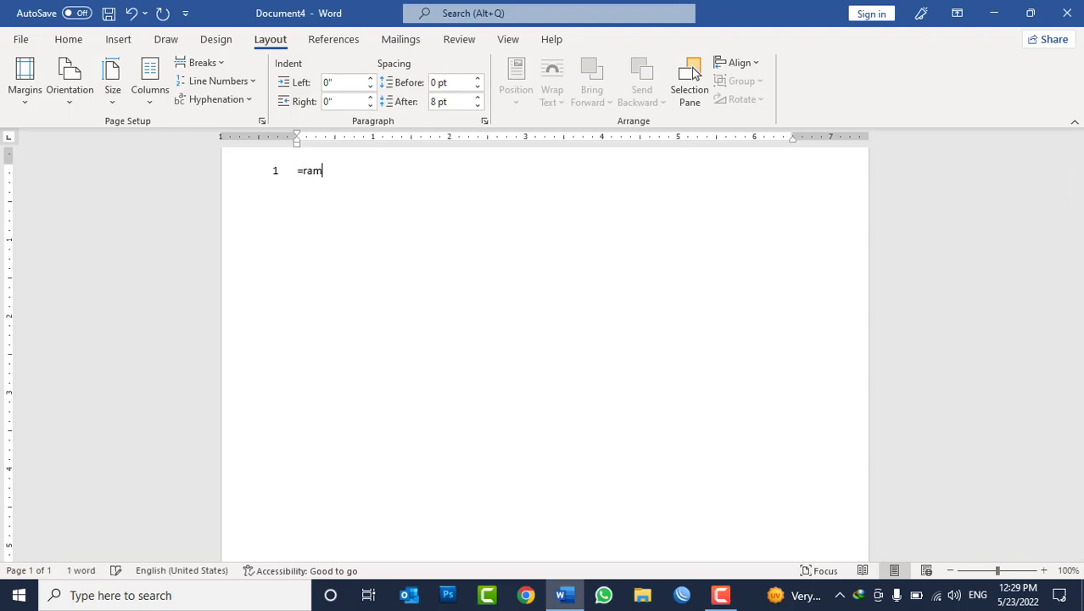
pyautogui.write('d()')
pyautogui.press('Return')
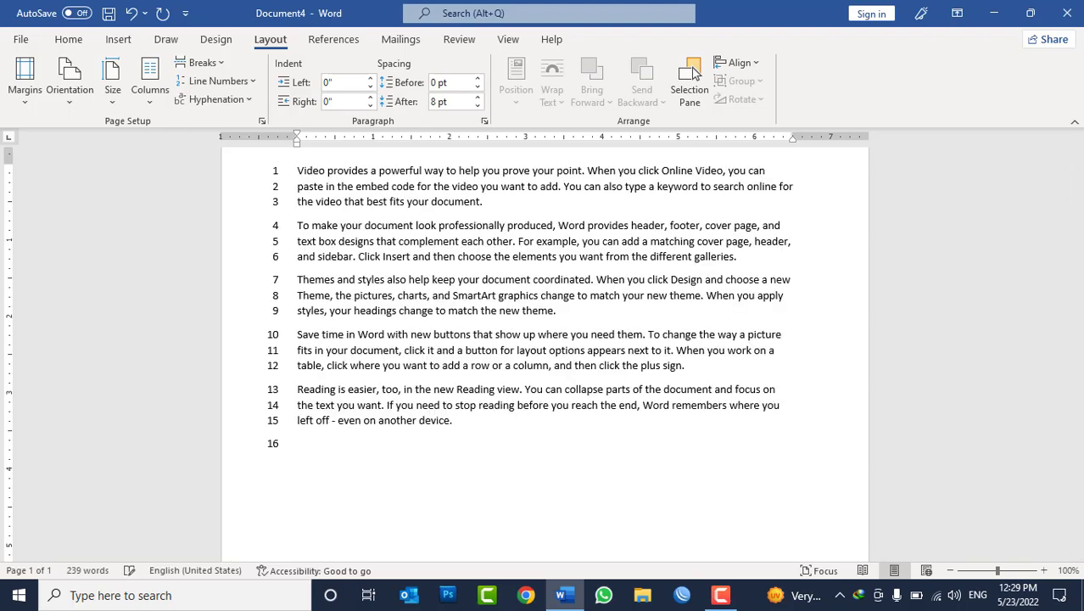
pyautogui.click(213, 80)
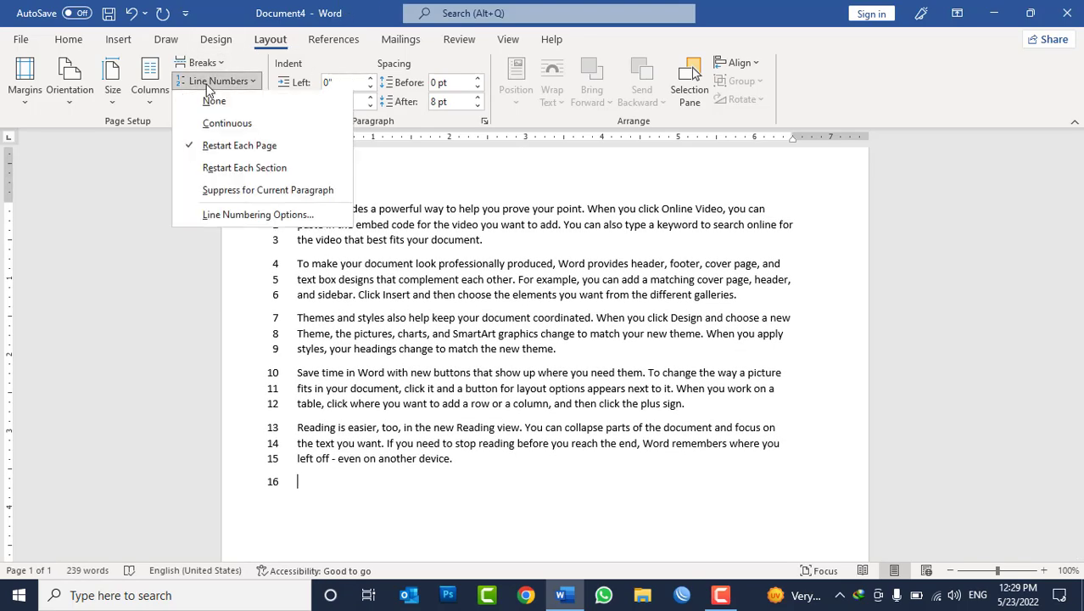
pyautogui.click(266, 181)
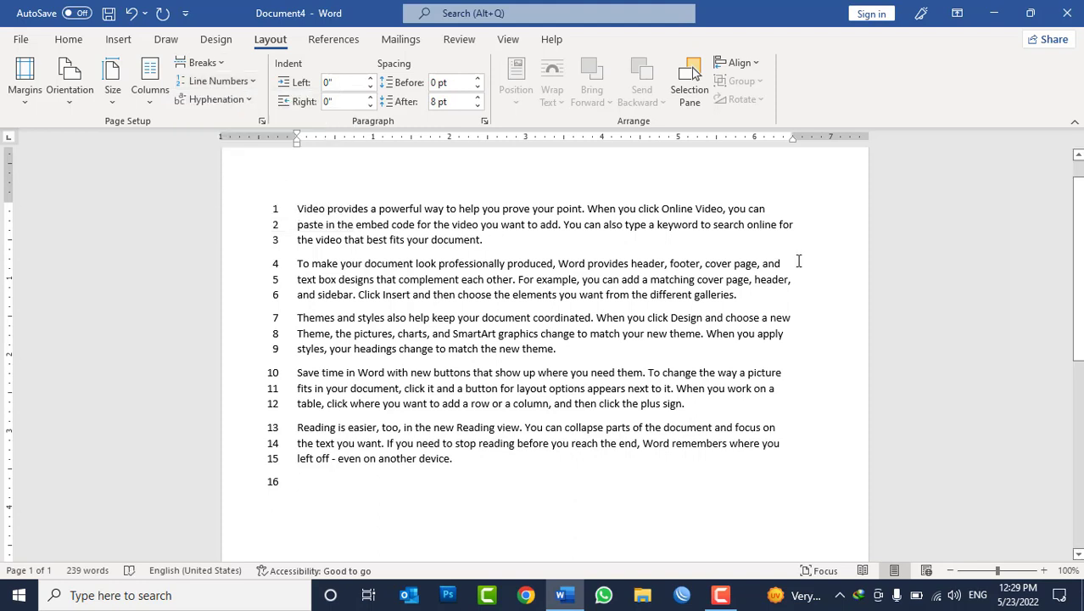
# Add lines 'dfsadf' and 'asdfas', a page break, and 'sadfsadfasfasdds' on page 2
pyautogui.write('dfsadf')
pyautogui.press('Return')
pyautogui.write('asdfas')
pyautogui.press('Return')
pyautogui.write('df')
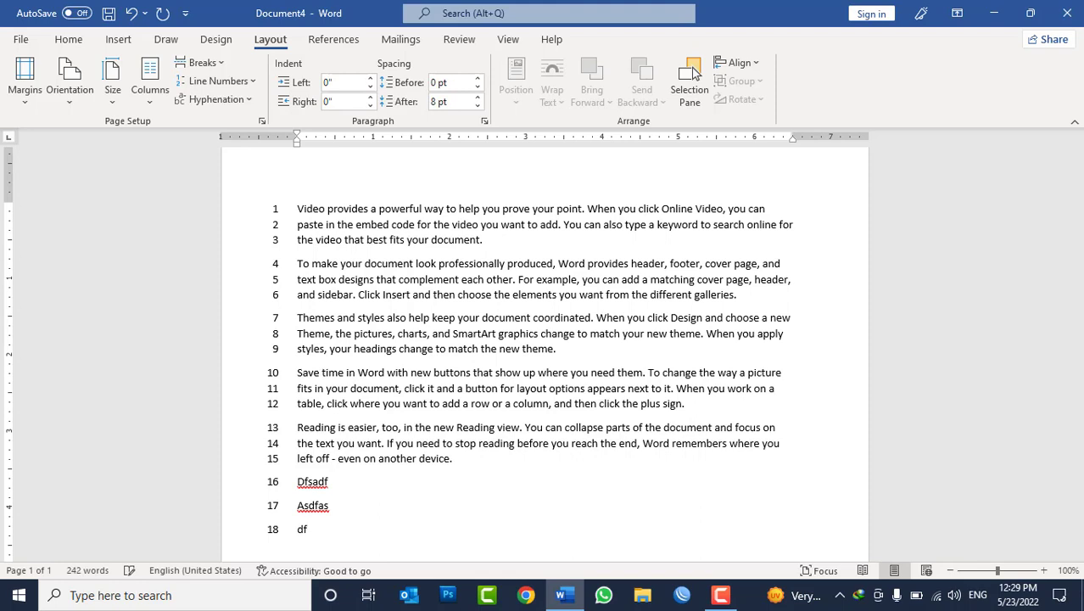
pyautogui.press('Return')
pyautogui.hotkey('ctrl', 'Return')
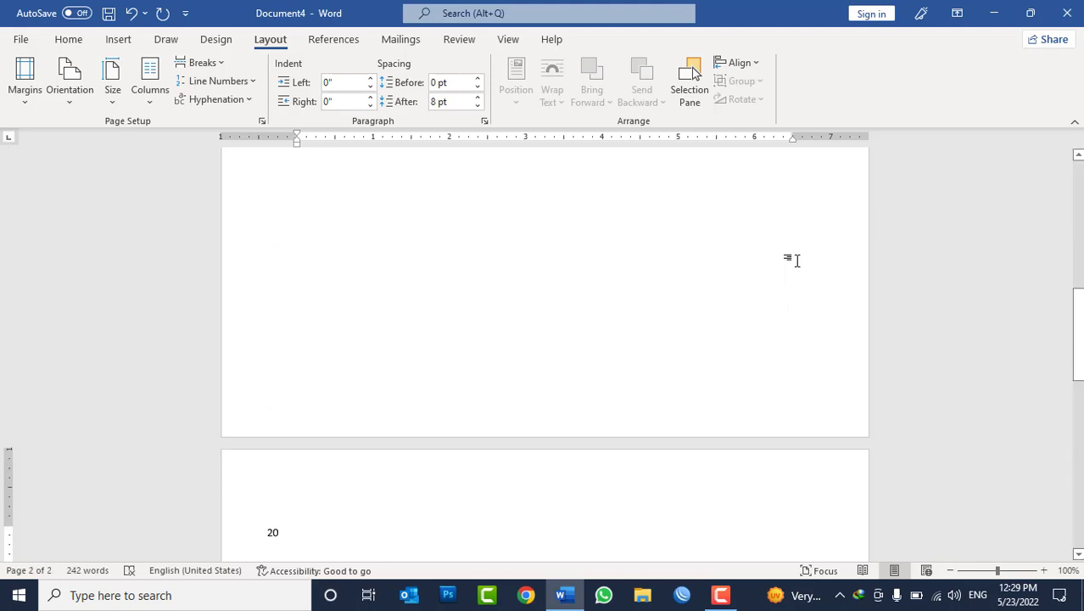
pyautogui.write('sadfsadfas')
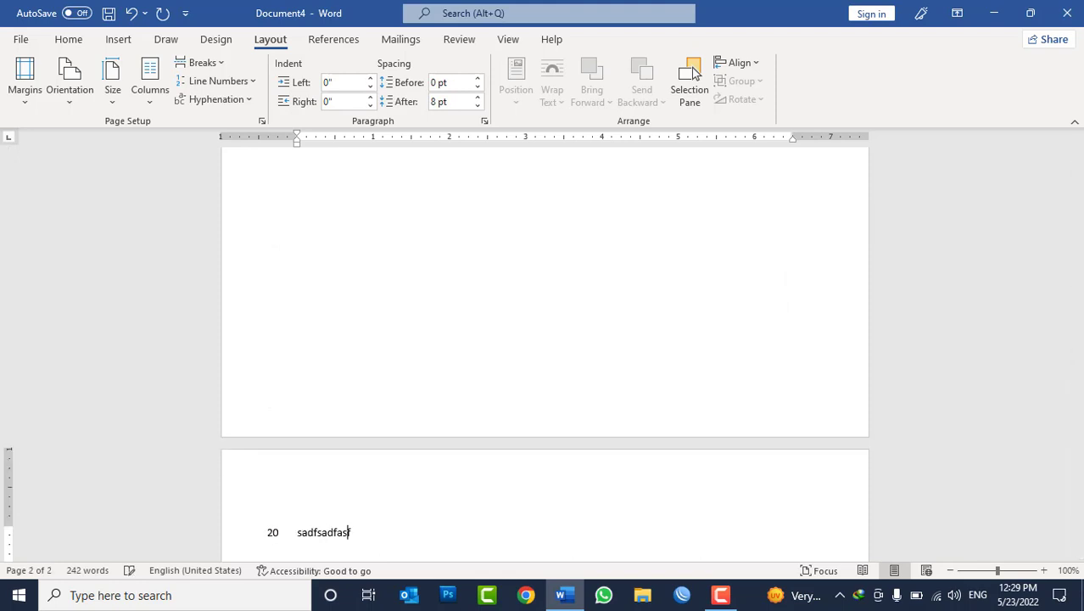
pyautogui.write('fasdds')
pyautogui.press('Return')
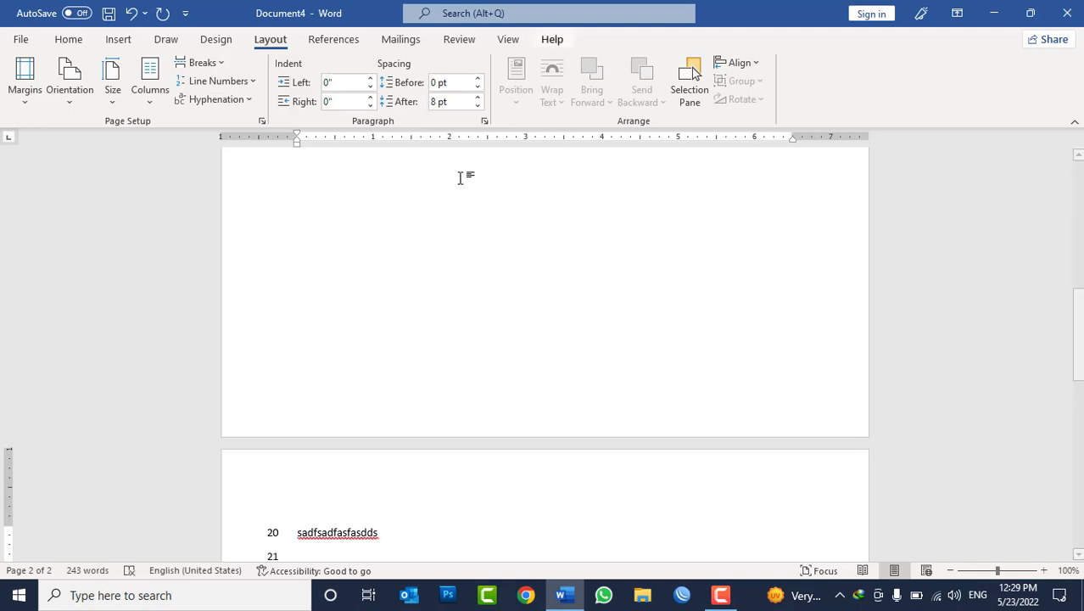
# Insert a Continuous section break after line 20 so the next line restarts at 1
pyautogui.scroll(-3, 438, 245)
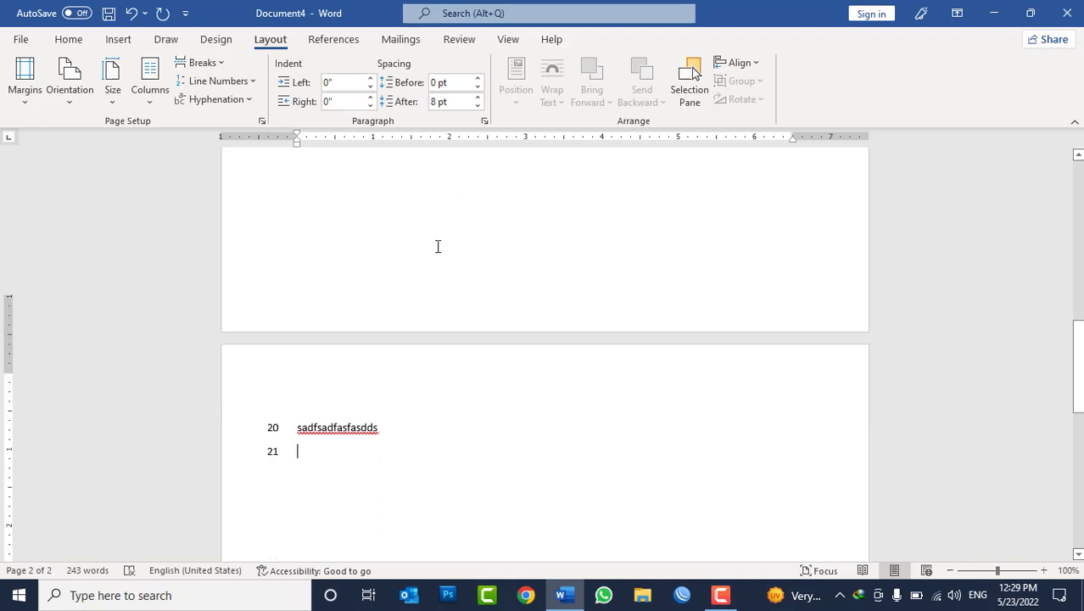
pyautogui.click(212, 63)
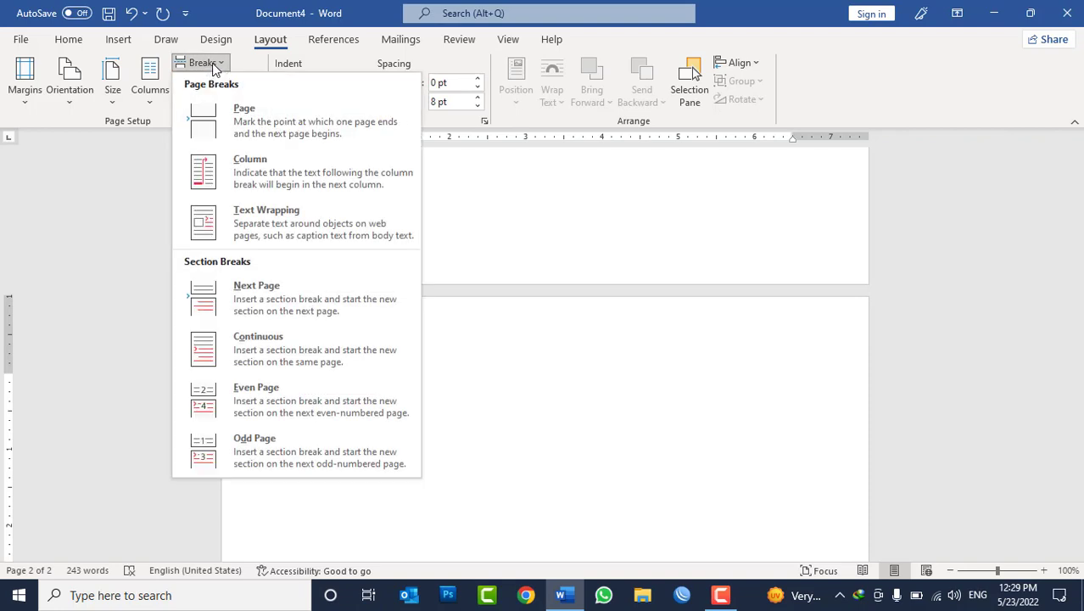
pyautogui.click(287, 350)
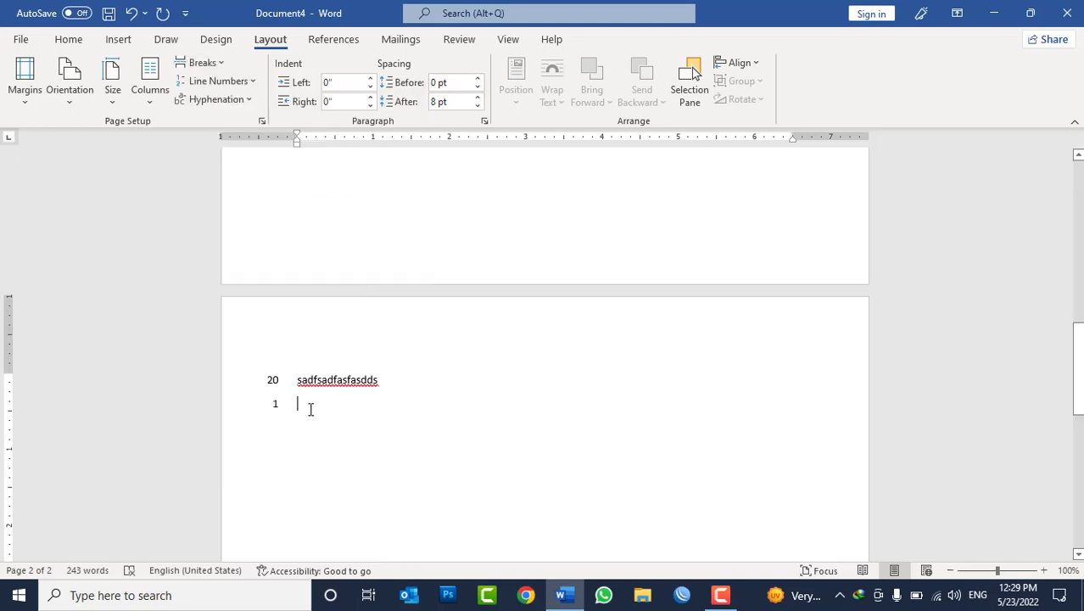
# Clear the whole document and regenerate sample paragraphs with the =rand() formula
pyautogui.hotkey('ctrl', 'a')
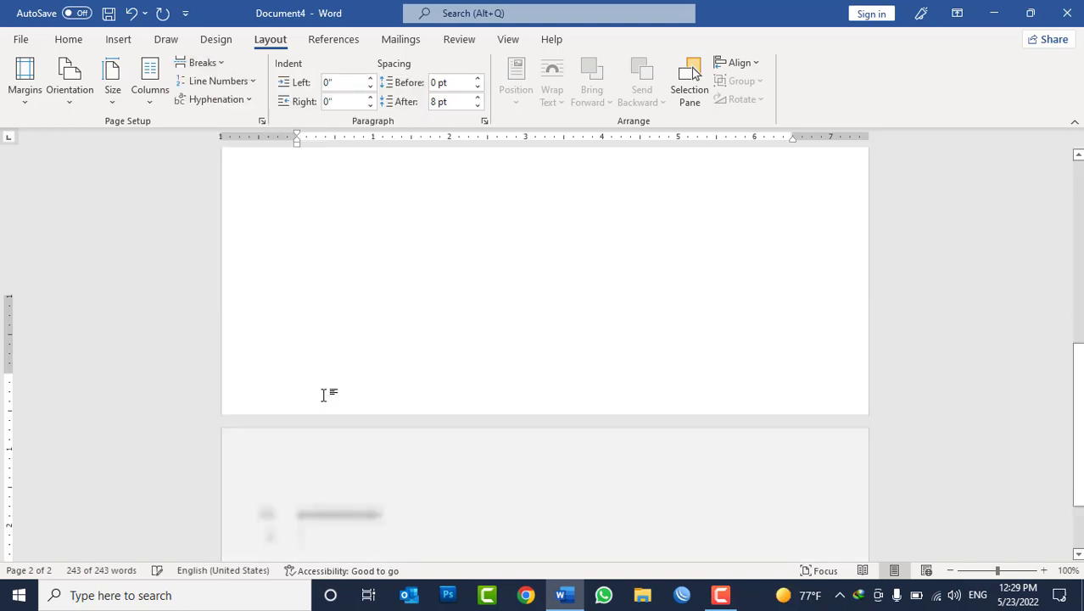
pyautogui.press('Delete')
pyautogui.click(215, 85)
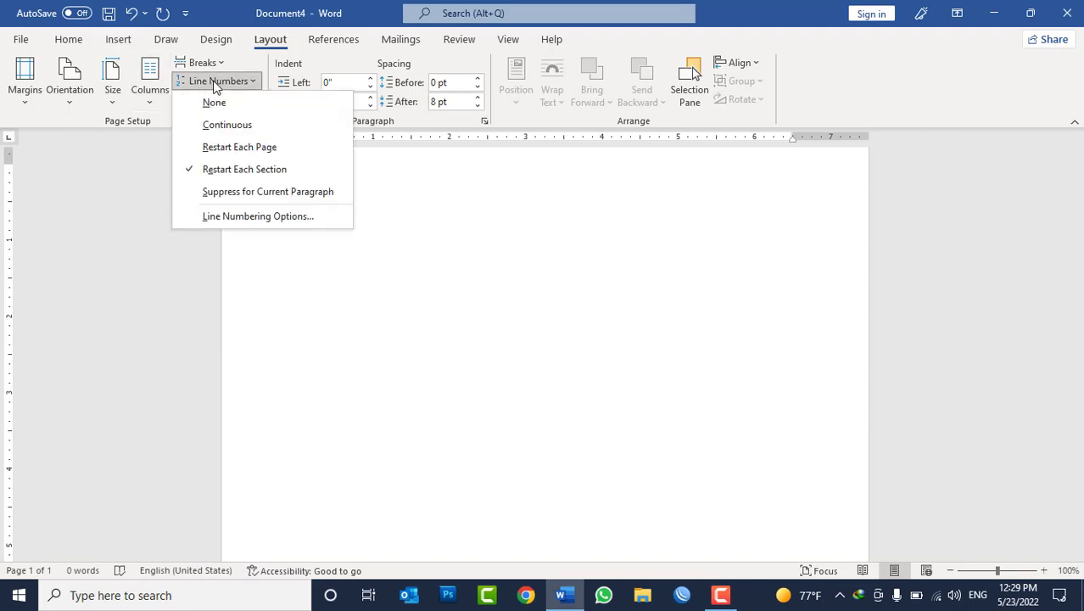
pyautogui.click(557, 331)
pyautogui.write('rand')
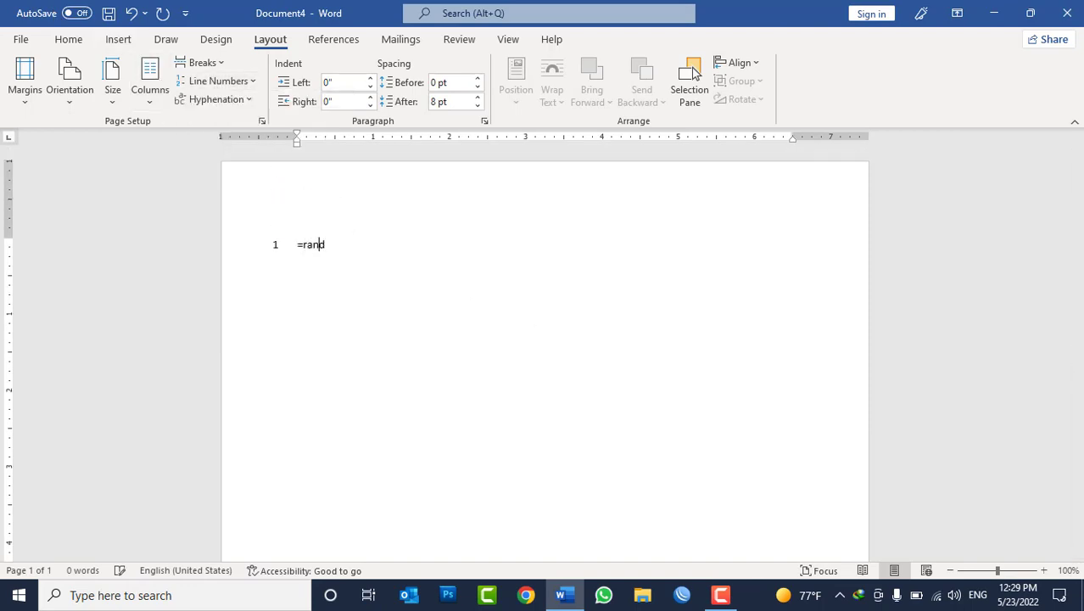
pyautogui.write('()')
pyautogui.press('Return')
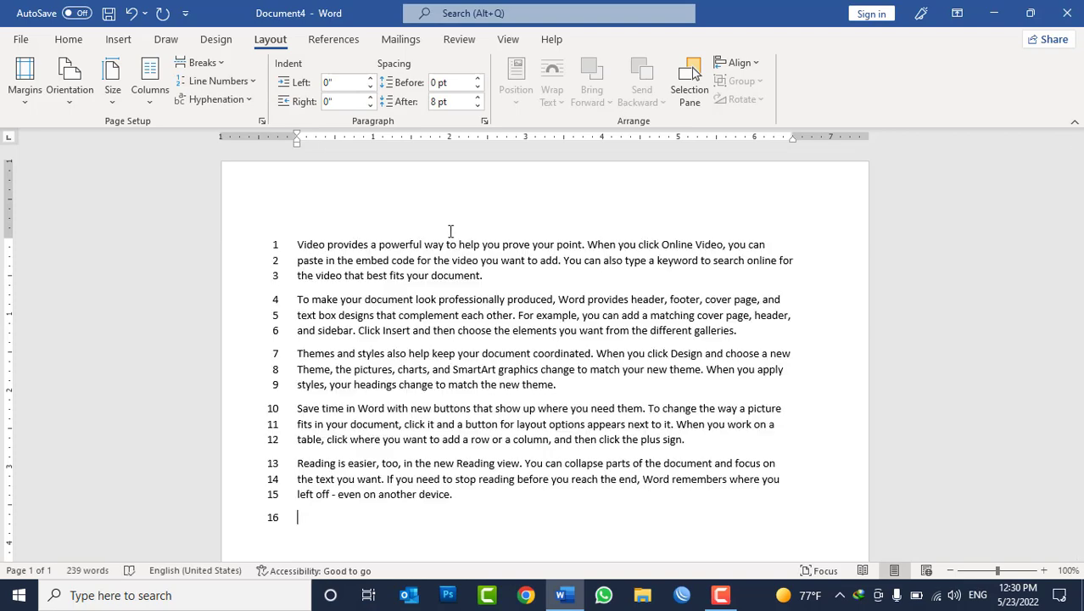
# Select the first paragraphs to check lines 1–15, then delete the empty line 16
pyautogui.moveTo(485, 275); pyautogui.dragTo(276, 251)
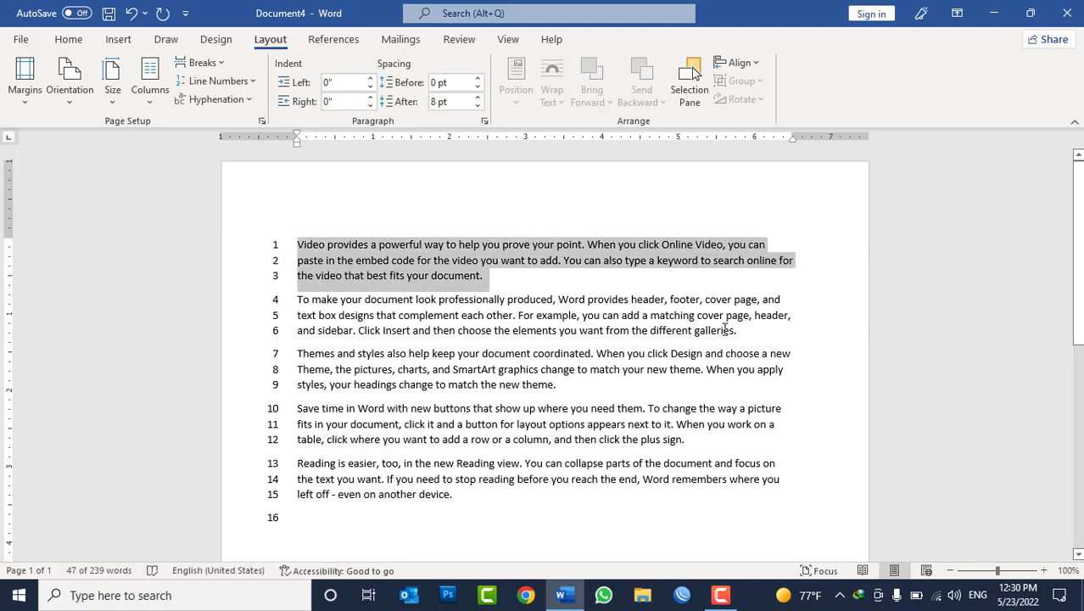
pyautogui.moveTo(739, 330); pyautogui.dragTo(297, 299)
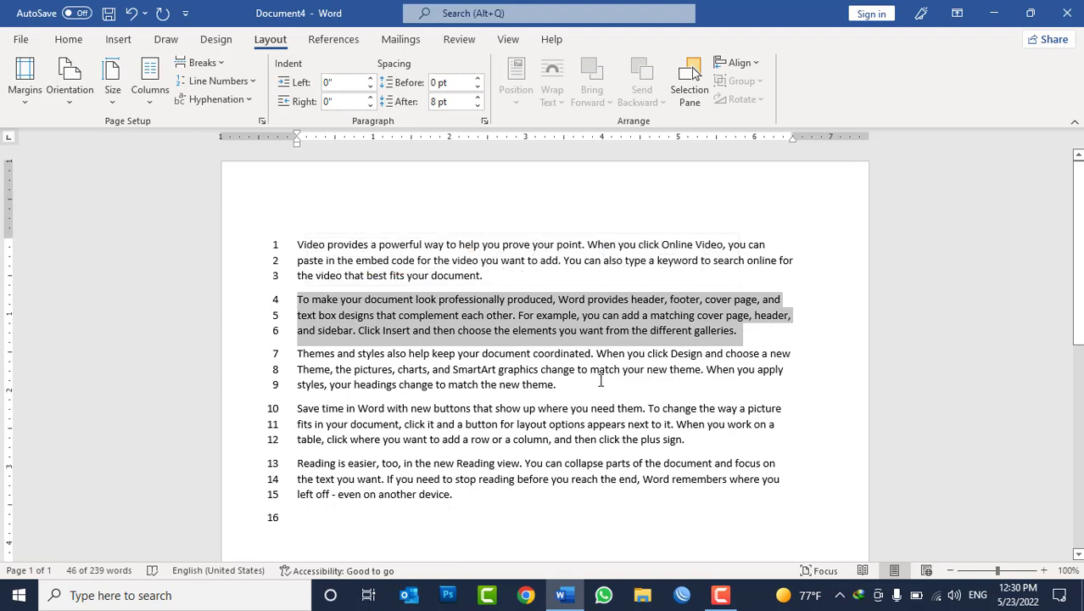
pyautogui.moveTo(593, 384); pyautogui.dragTo(395, 369)
pyautogui.click(490, 439)
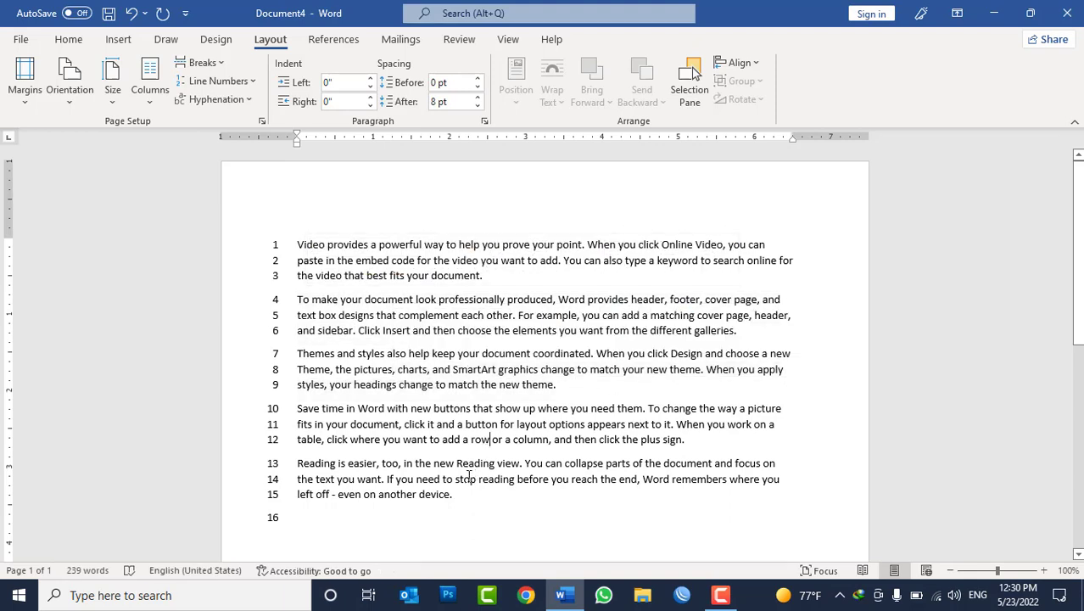
pyautogui.click(393, 521)
pyautogui.press('BackSpace')
# Suppress line numbers for the third paragraph, then restore them
pyautogui.click(236, 84)
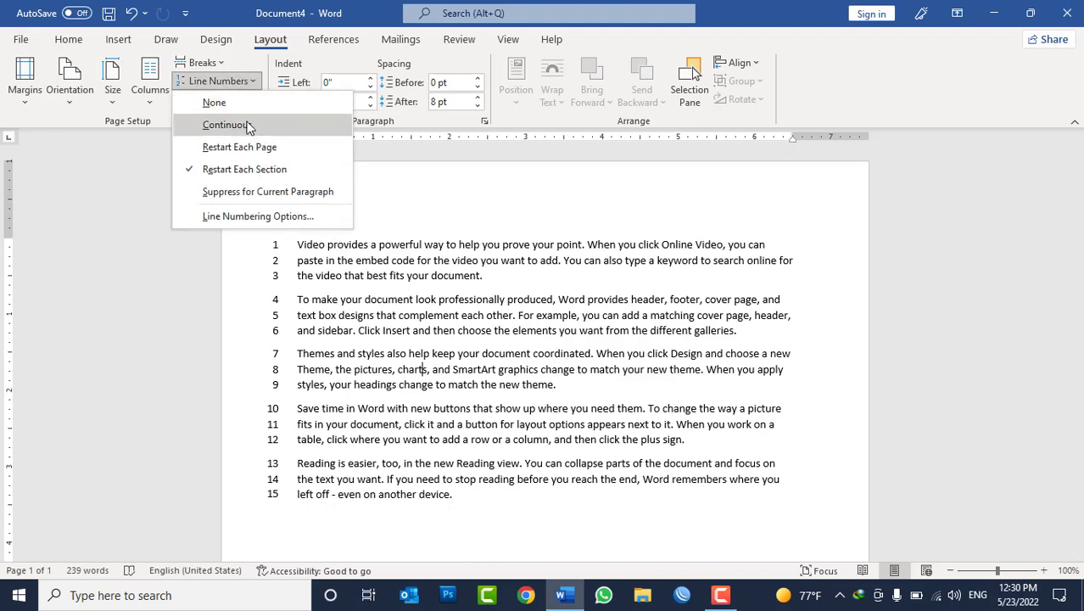
pyautogui.click(251, 192)
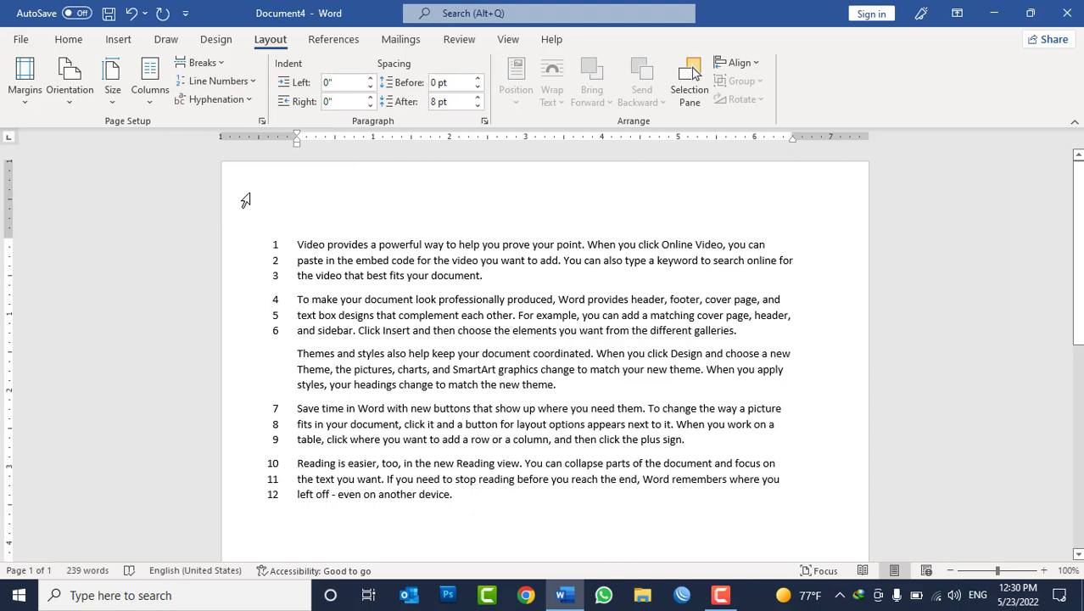
pyautogui.click(226, 80)
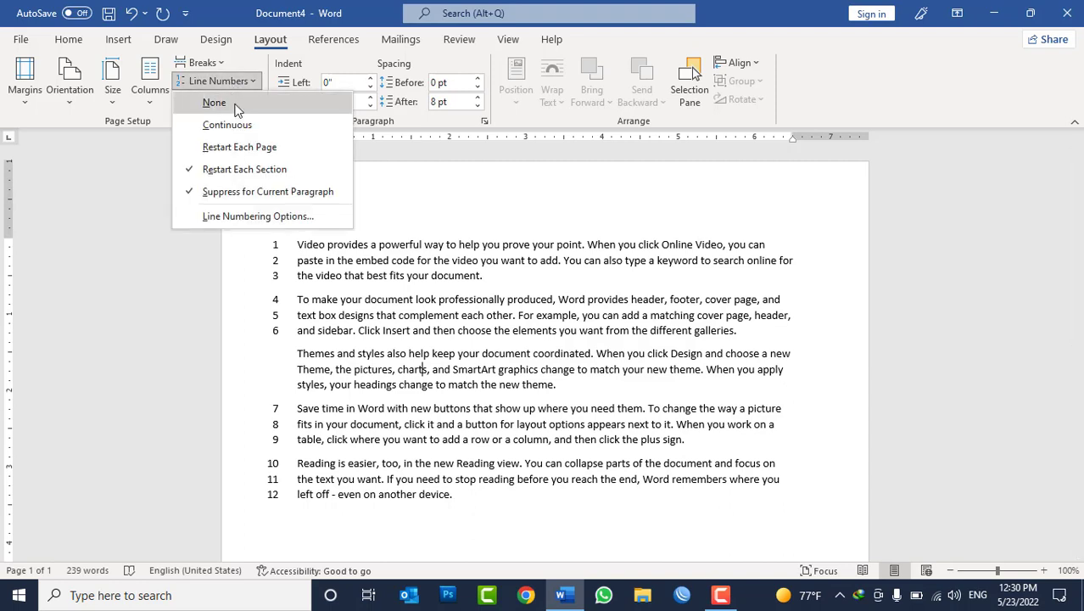
pyautogui.click(237, 189)
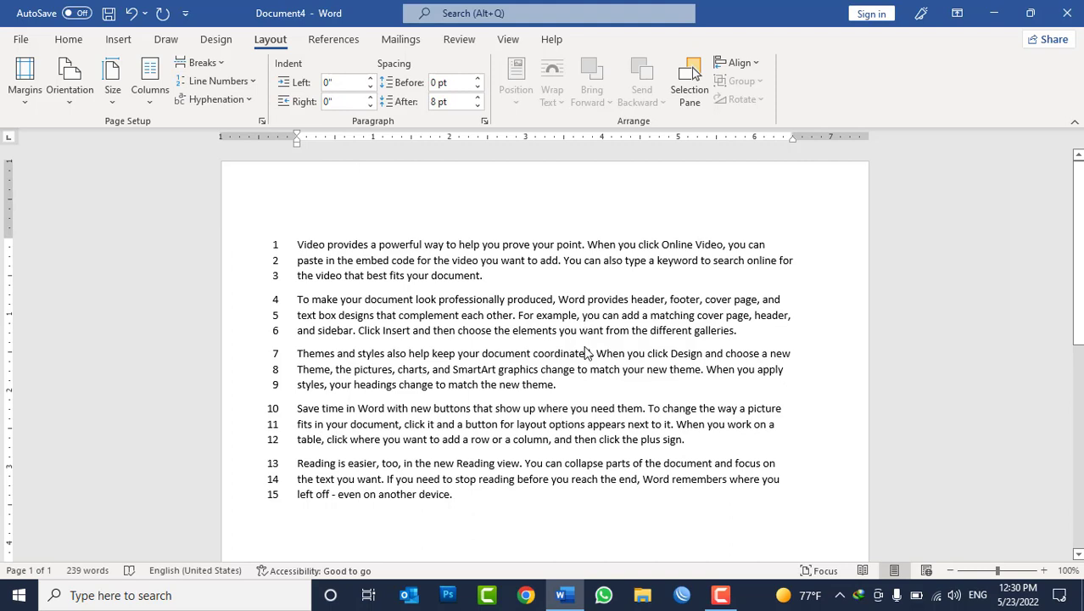
# Select the whole document and set Line Numbers to None
pyautogui.hotkey('ctrl', 'a')
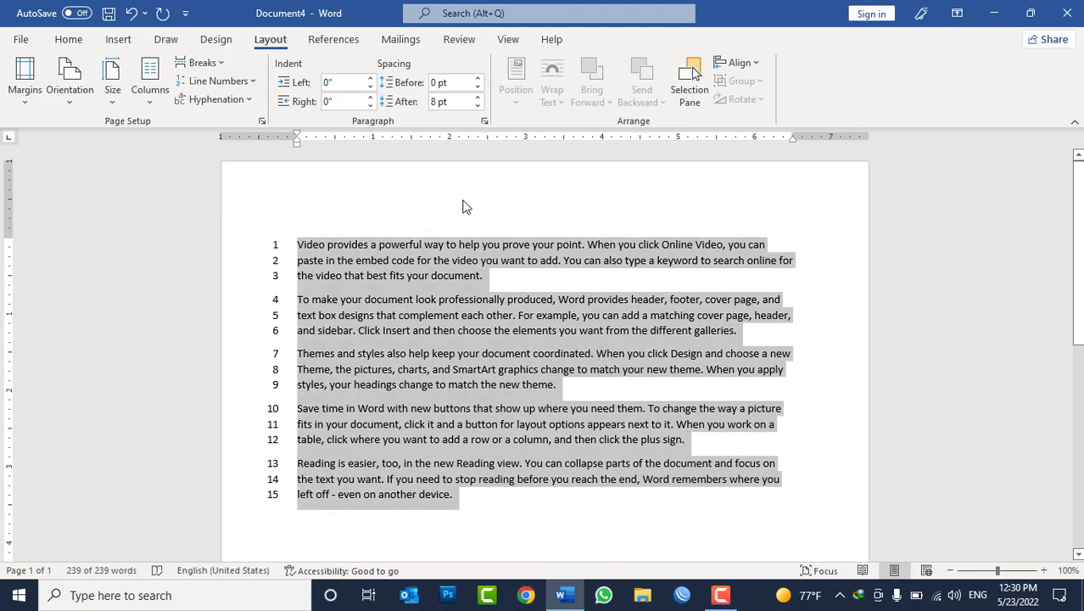
pyautogui.click(243, 84)
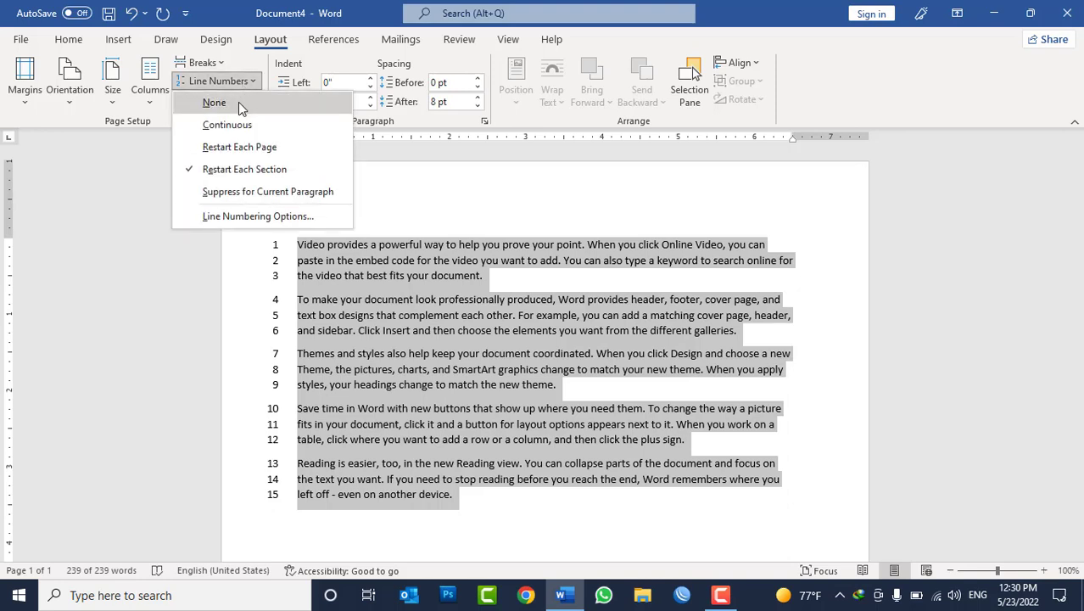
pyautogui.click(238, 103)
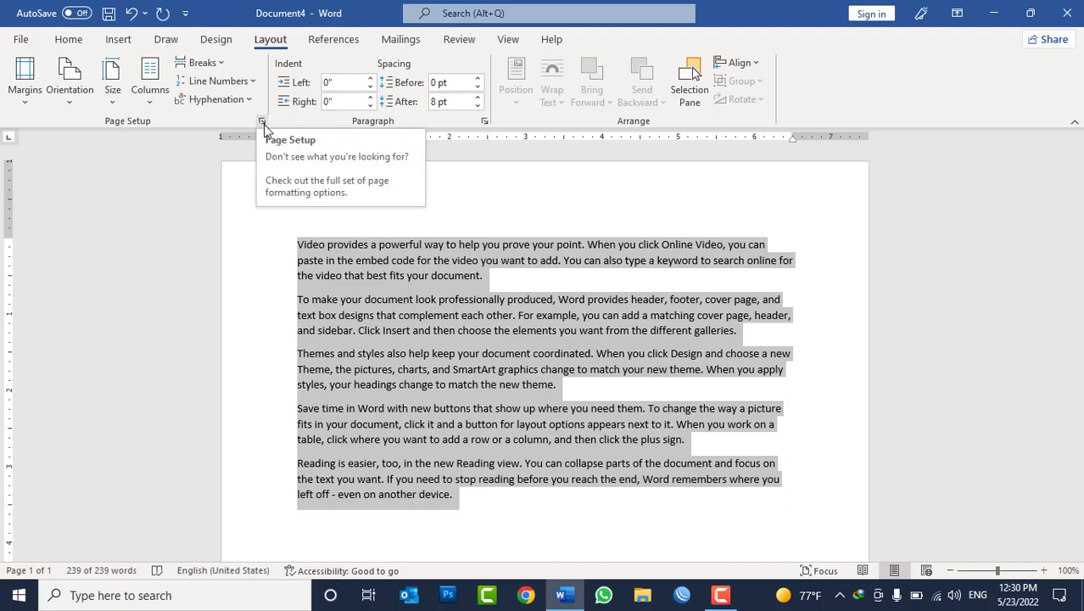
# Look at the Line Numbers settings on Page Setup's Layout tab, then cancel without changes
pyautogui.click(262, 122)
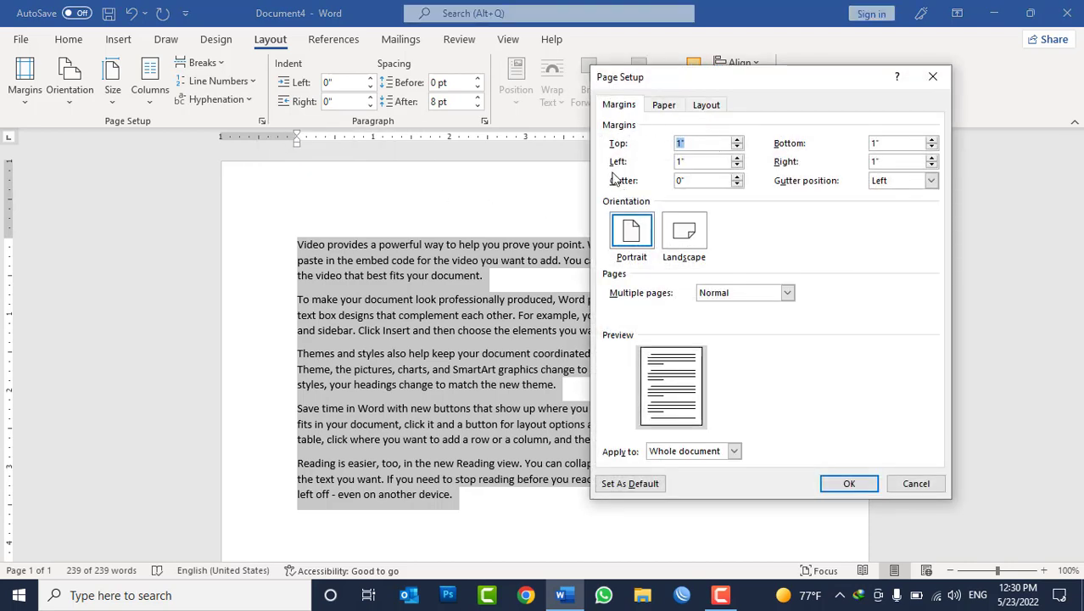
pyautogui.click(709, 108)
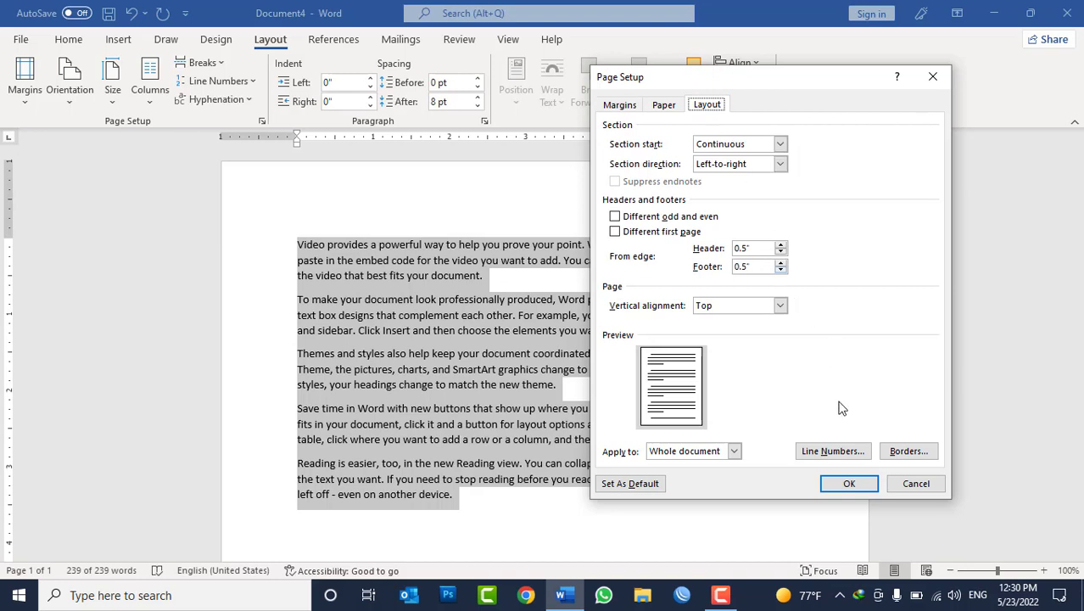
pyautogui.click(832, 452)
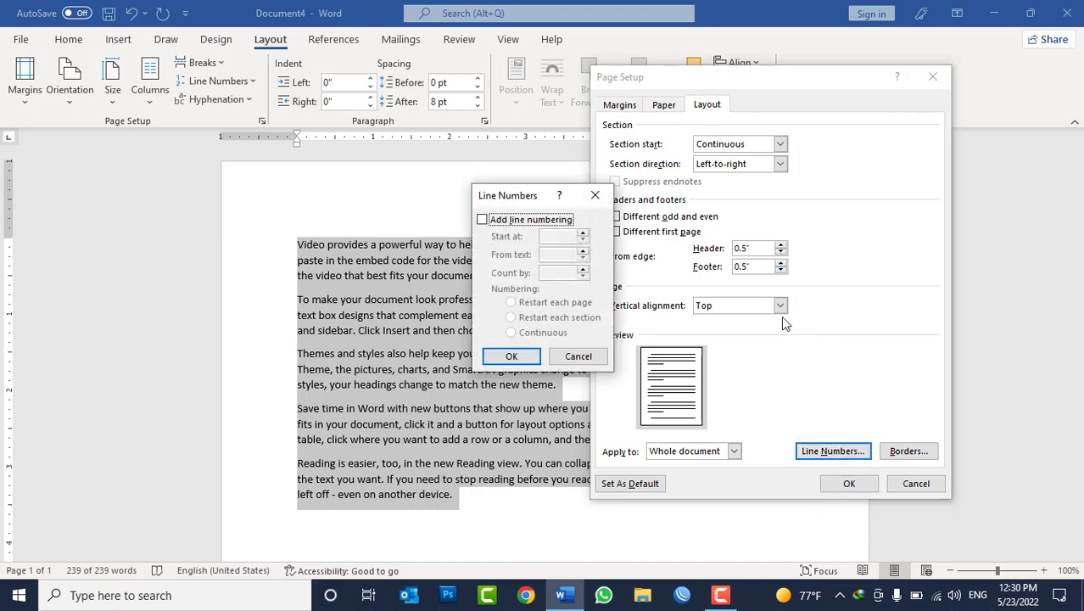
pyautogui.click(578, 356)
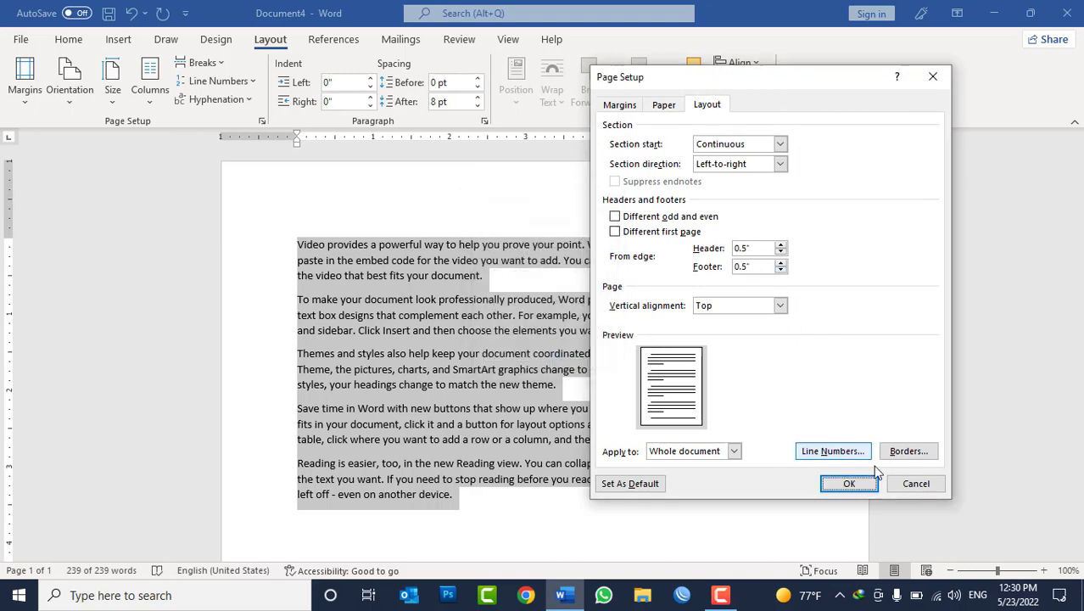
pyautogui.click(916, 484)
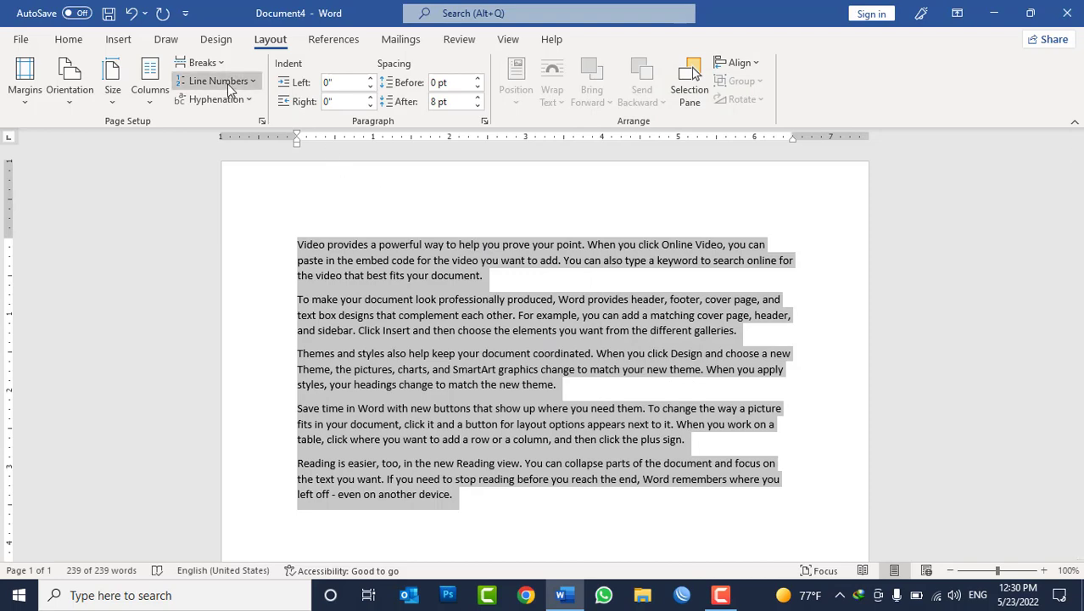
# Turn on Add line numbering in Line Numbers: start at 1, count by 1, restart each page
pyautogui.click(230, 83)
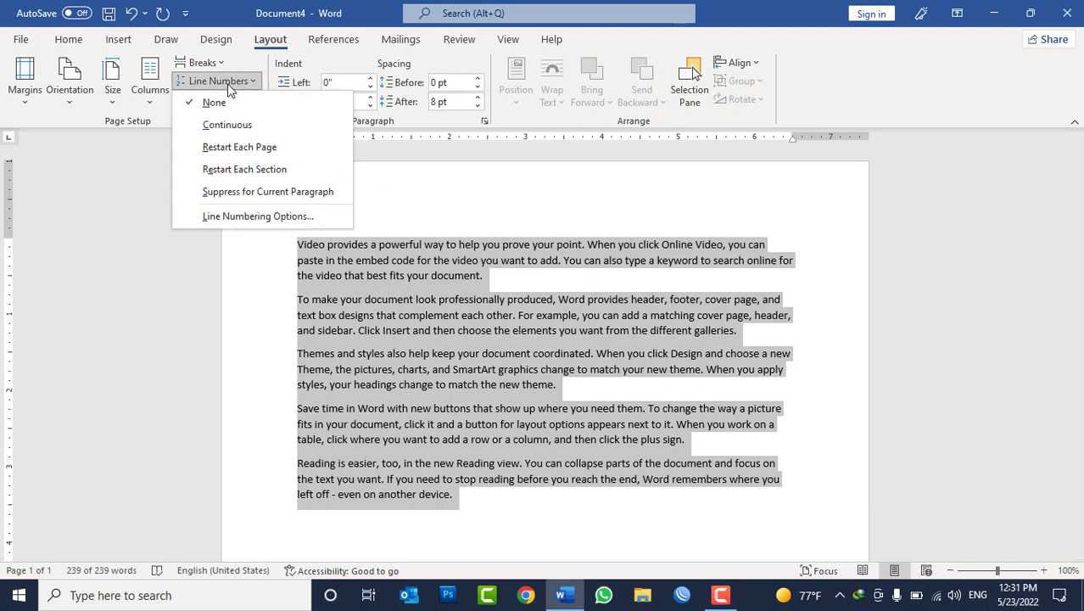
pyautogui.click(261, 218)
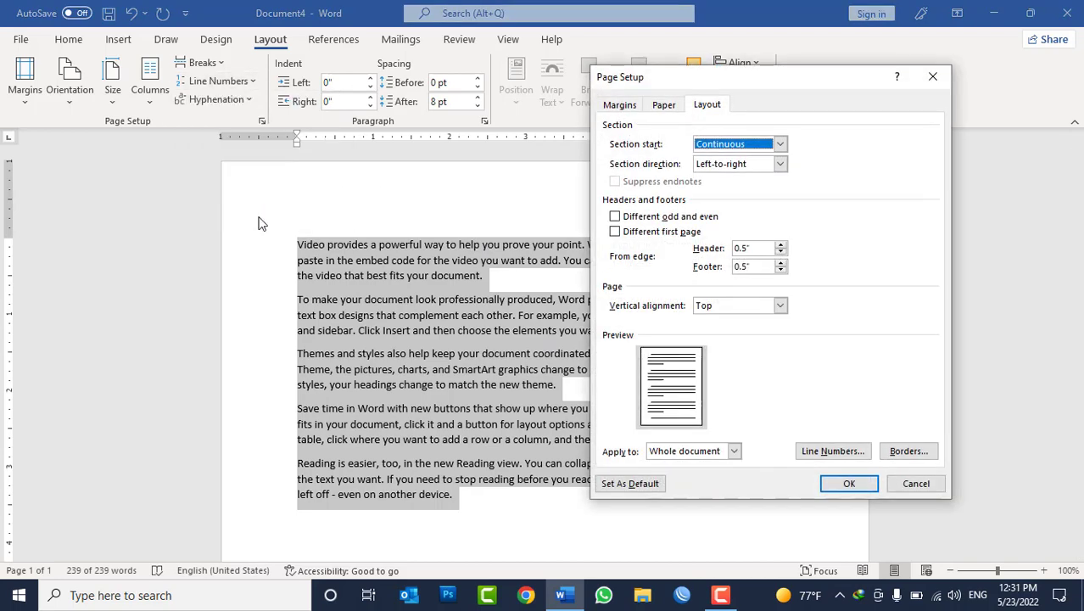
pyautogui.click(834, 453)
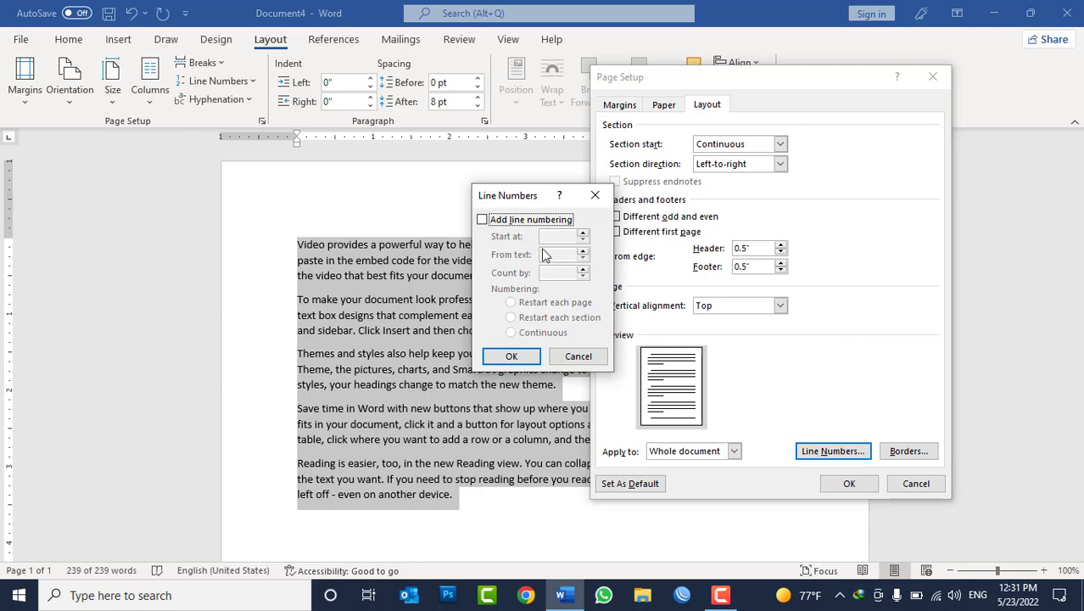
pyautogui.click(525, 226)
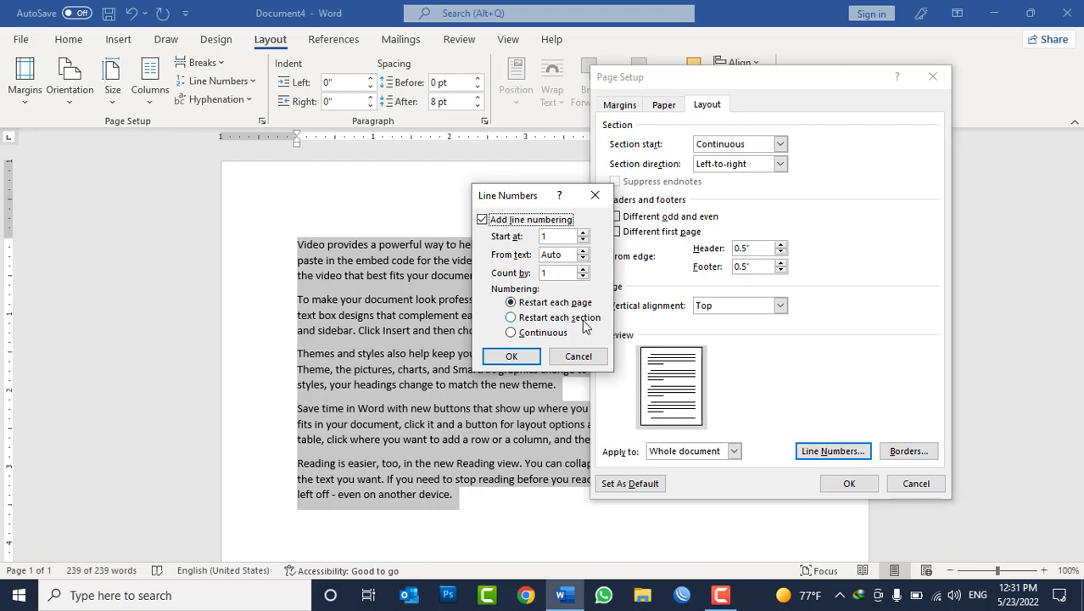
# Switch the line numbering to Restart each page and apply it to the whole document, giving lines 1–15
pyautogui.click(552, 337)
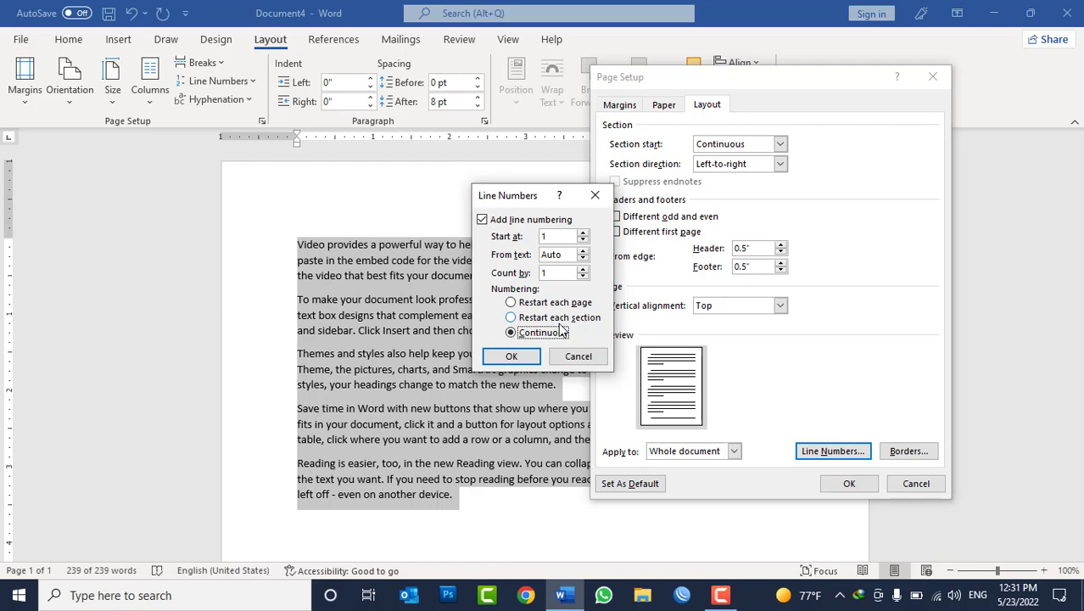
pyautogui.click(547, 310)
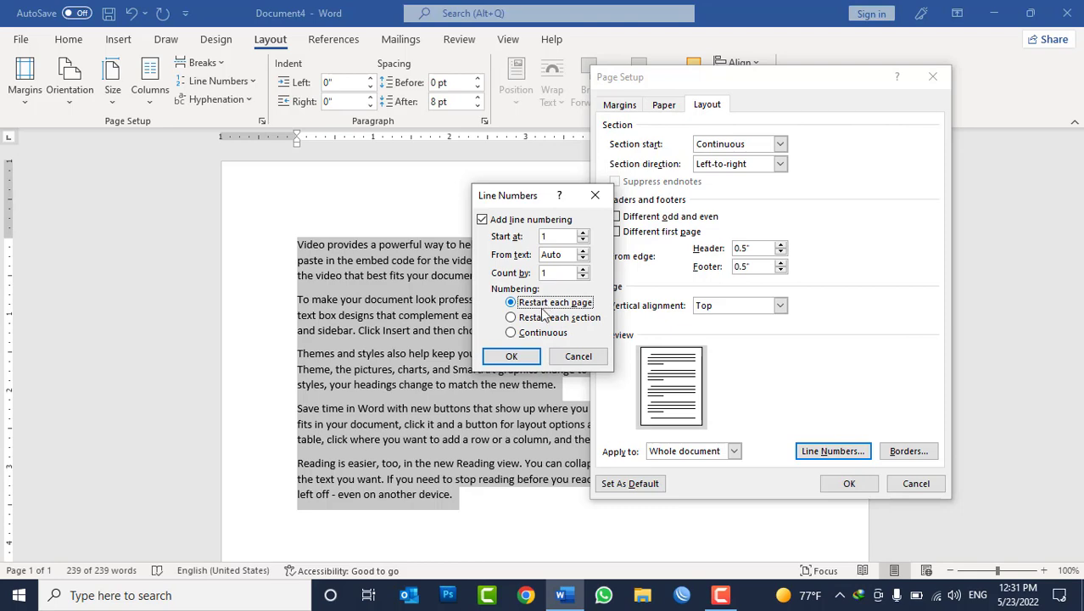
pyautogui.click(513, 355)
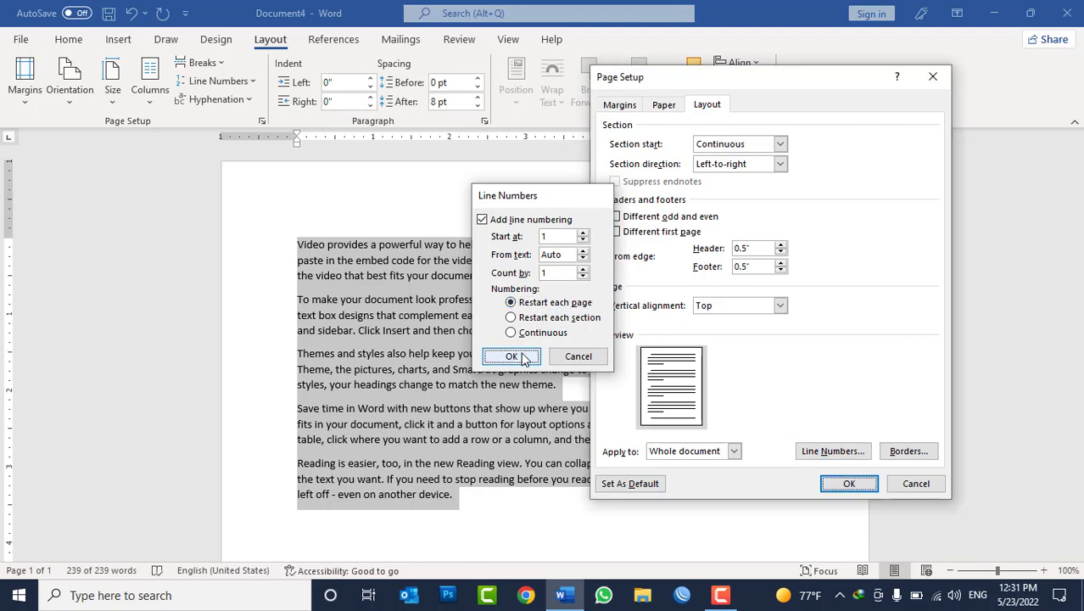
pyautogui.click(847, 482)
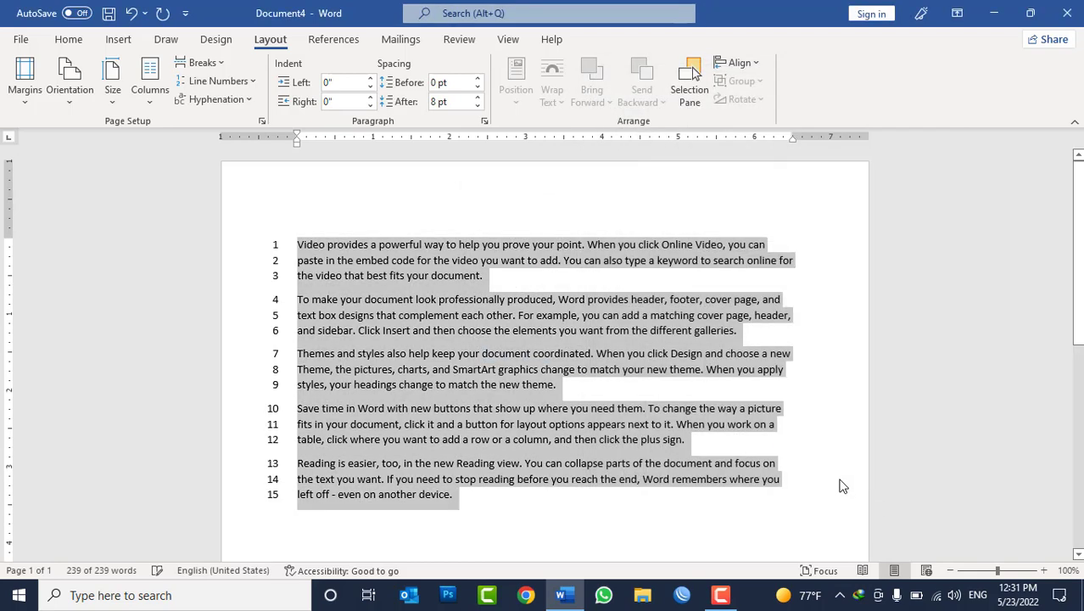
pyautogui.click(501, 512)
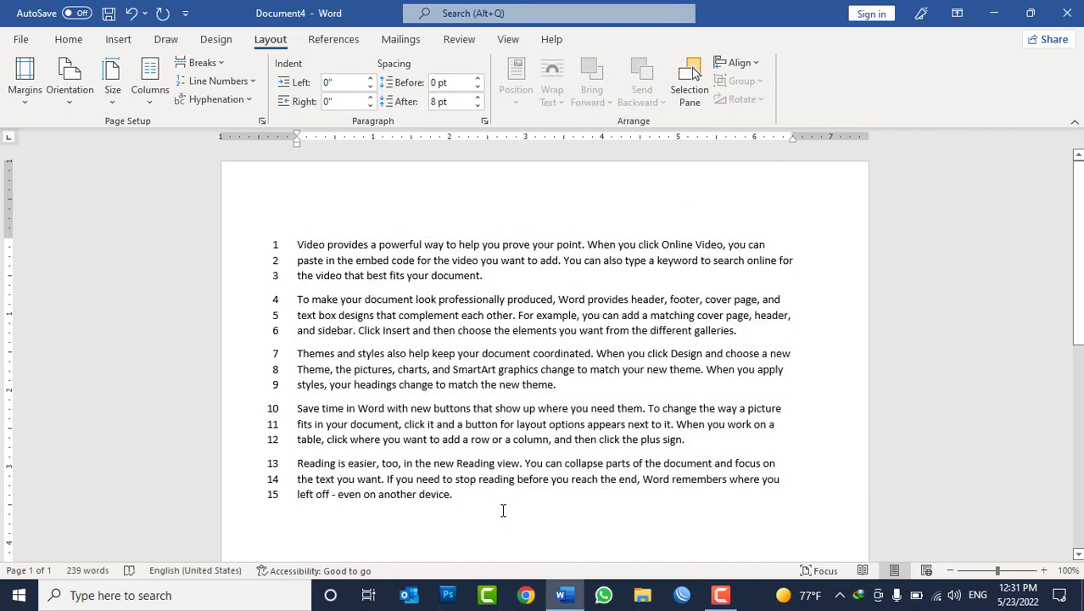
# Add a page break after line 15, generate =rand() sample text on the new page, then undo it
pyautogui.hotkey('ctrl', 'Return')
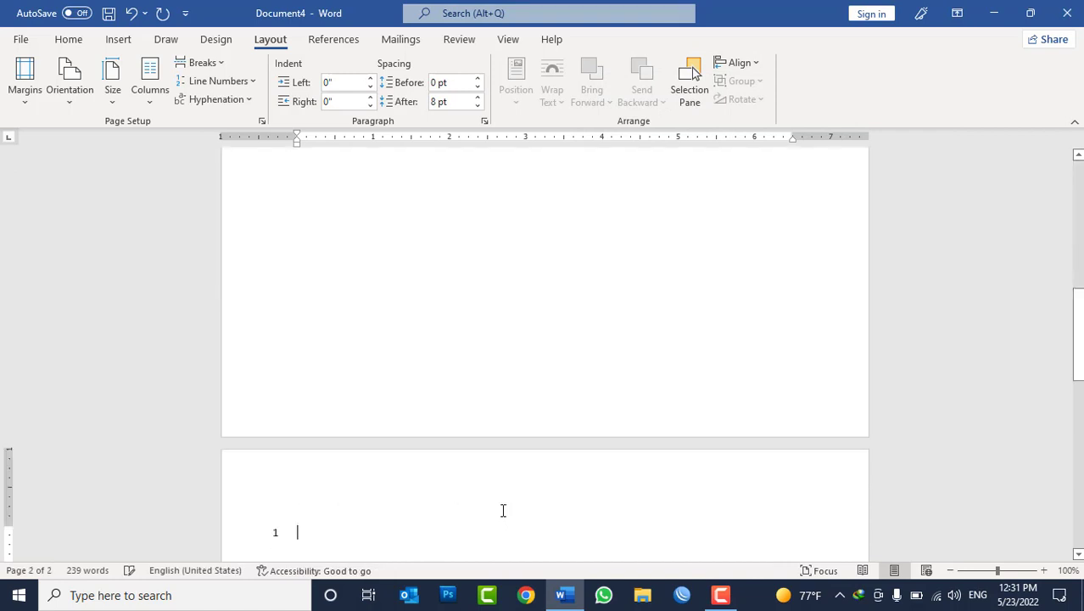
pyautogui.write('=')
pyautogui.write('rand()')
pyautogui.press('Return')
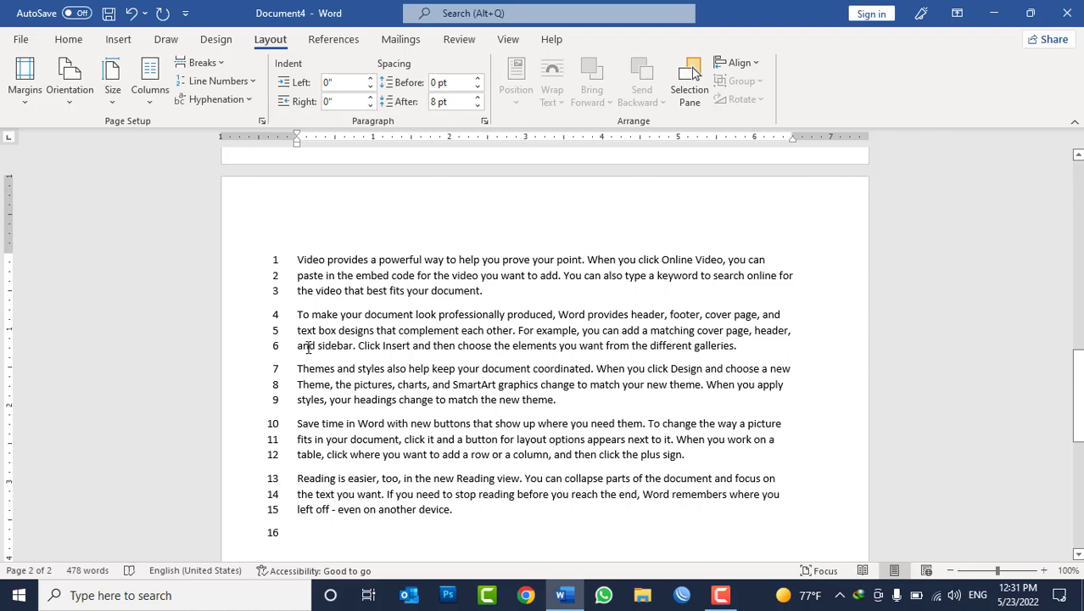
pyautogui.hotkey('ctrl', 'z')
pyautogui.hotkey('ctrl', 'z')
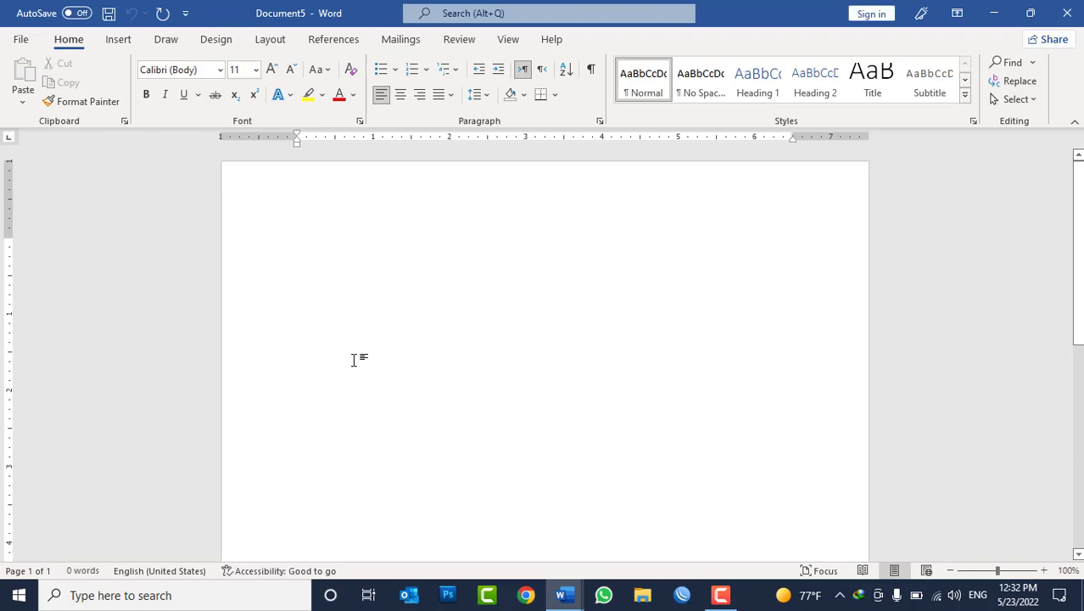
# Generate five sample paragraphs with =rand() in Document5 and select all the text
pyautogui.write('=rand()')
pyautogui.press('Return')
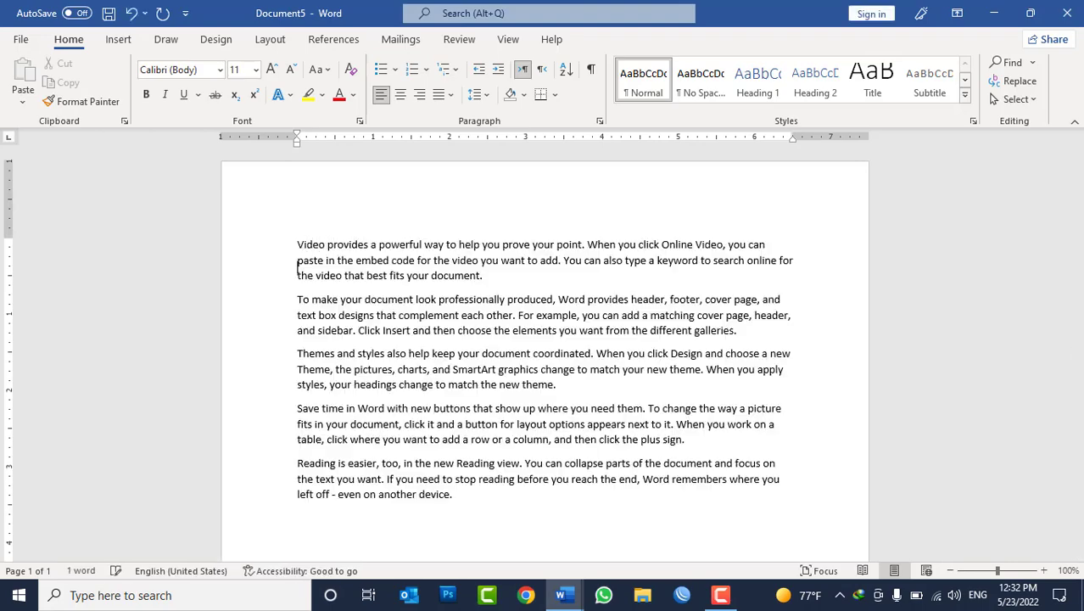
pyautogui.hotkey('ctrl', 'a')
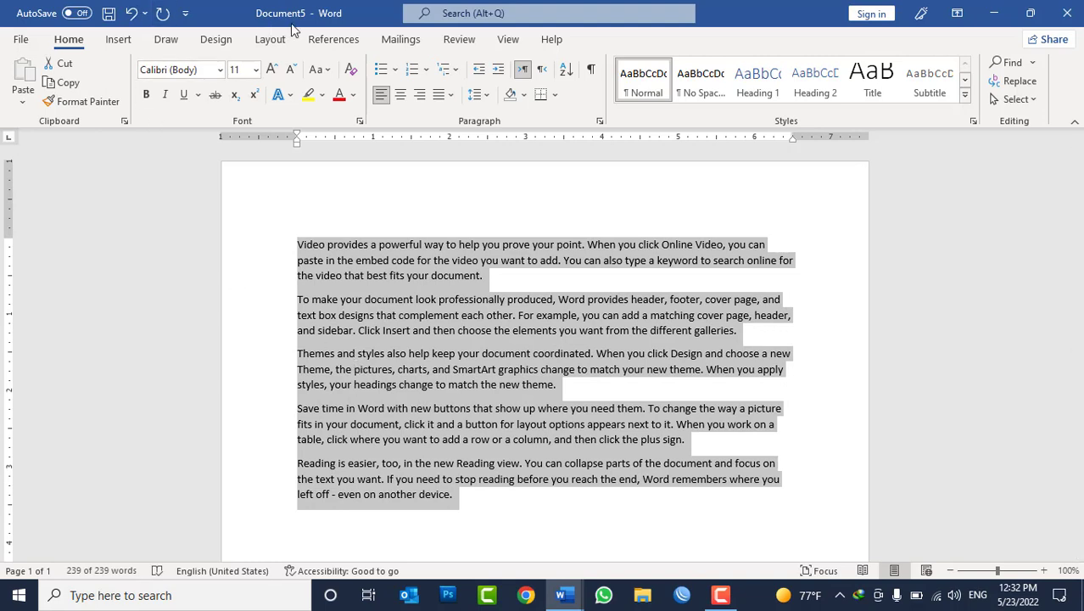
# Number all lines continuously 1–15 and bring up the Line Numbering Options page setup
pyautogui.click(270, 39)
pyautogui.click(220, 81)
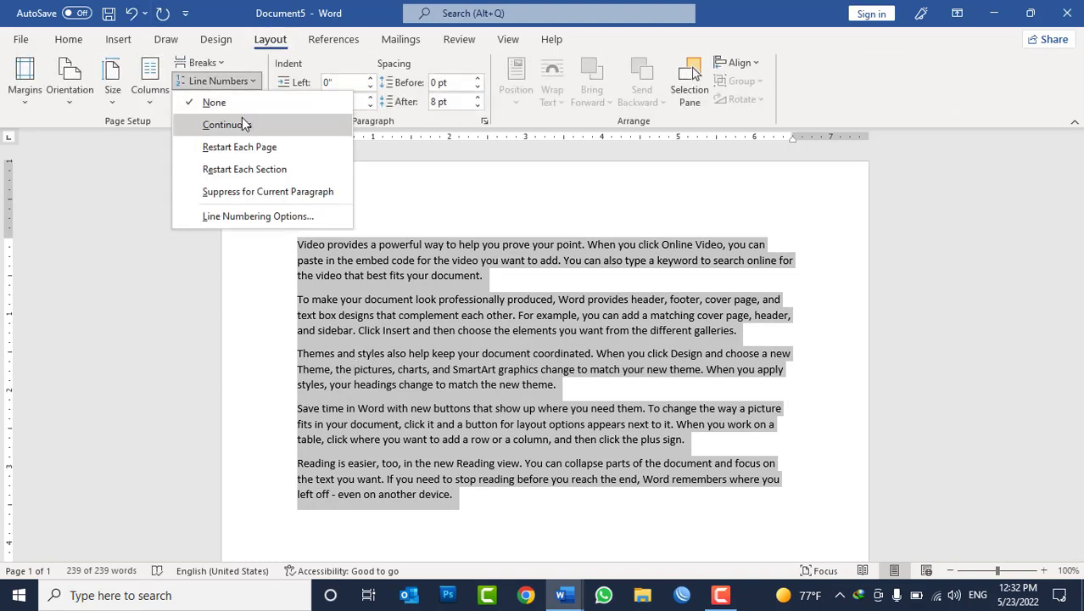
pyautogui.click(241, 125)
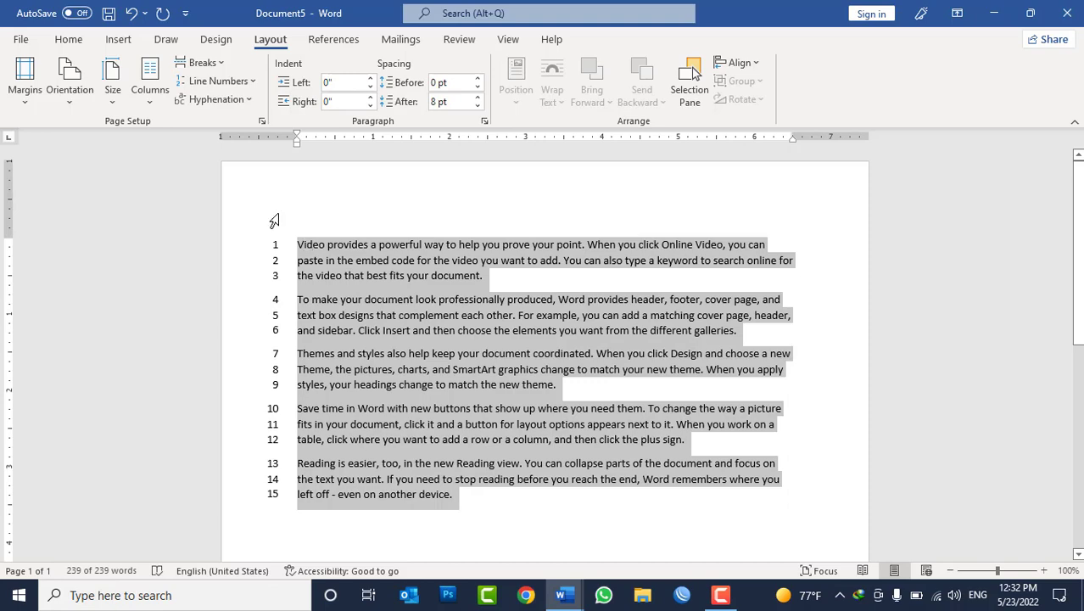
pyautogui.click(250, 81)
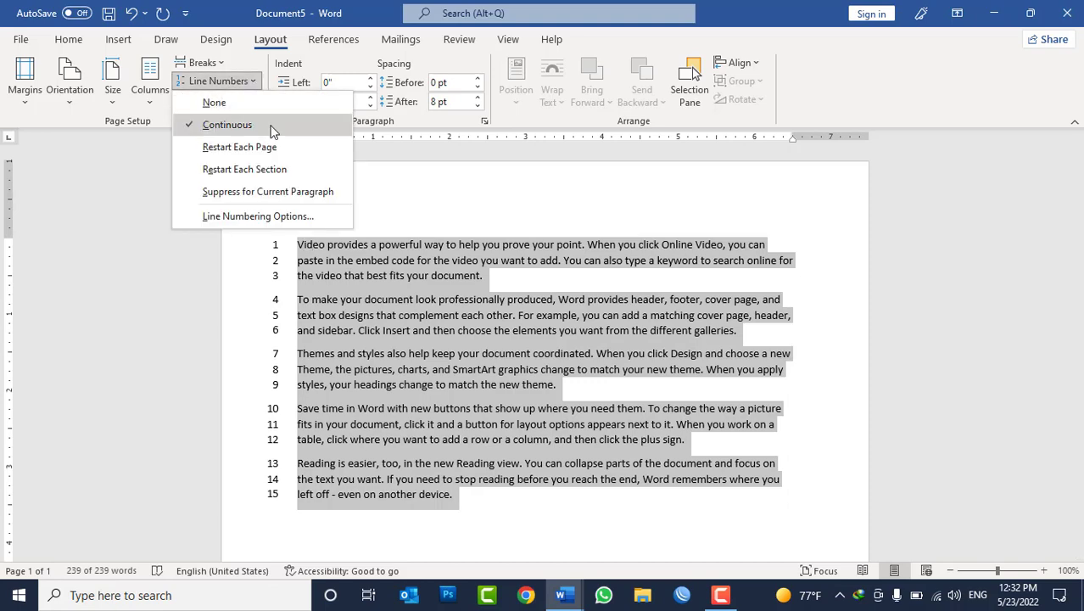
pyautogui.click(263, 217)
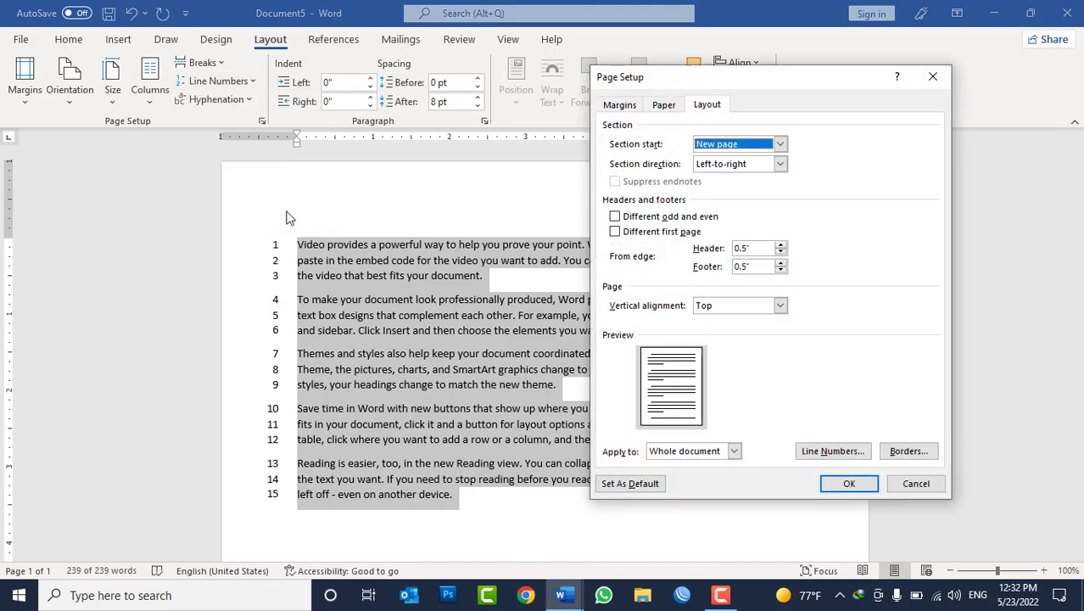
# Set the line numbering's Start at value to 16 so Document5's lines run 16–30
pyautogui.click(848, 452)
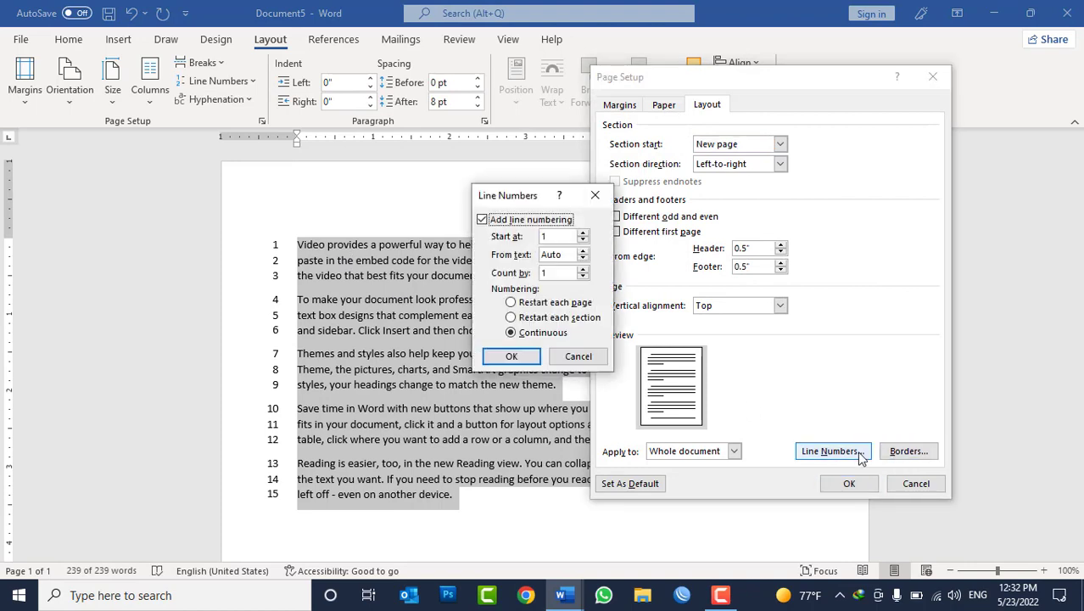
pyautogui.click(552, 236)
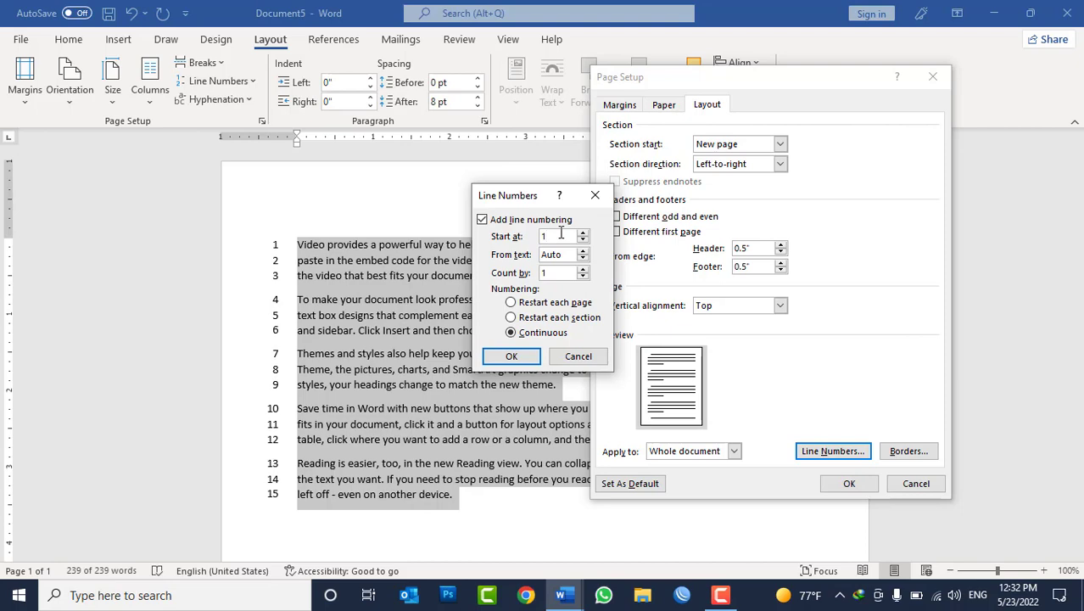
pyautogui.write('6')
pyautogui.click(511, 356)
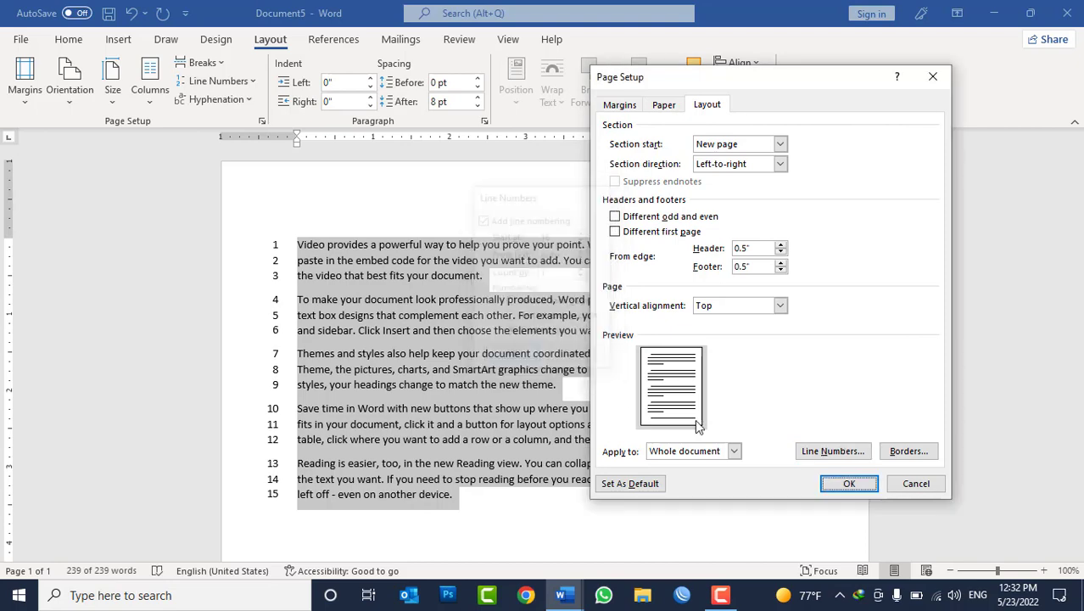
pyautogui.click(828, 484)
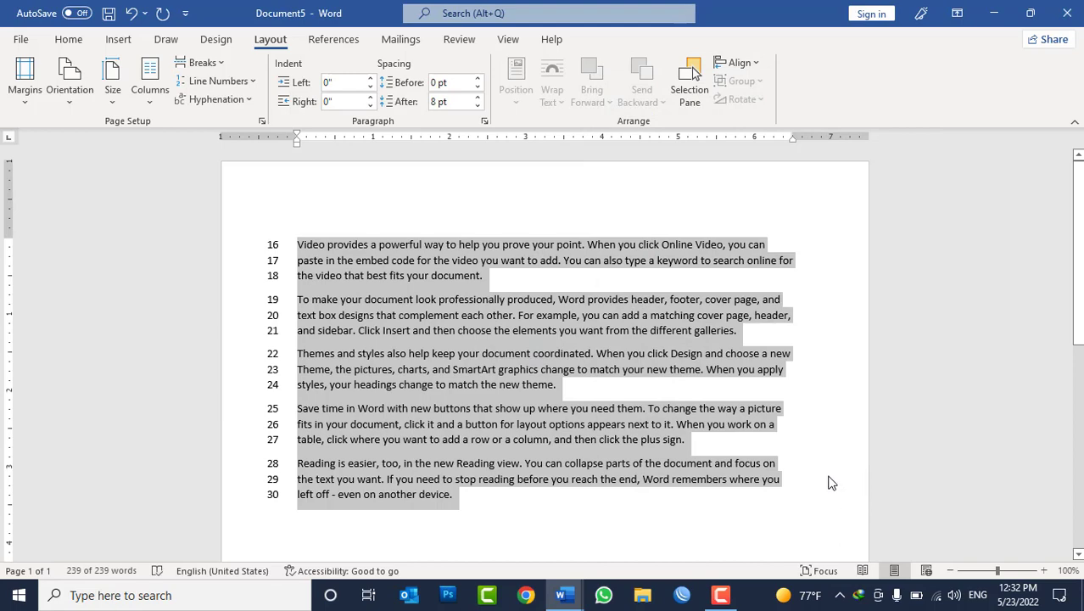
pyautogui.click(562, 593)
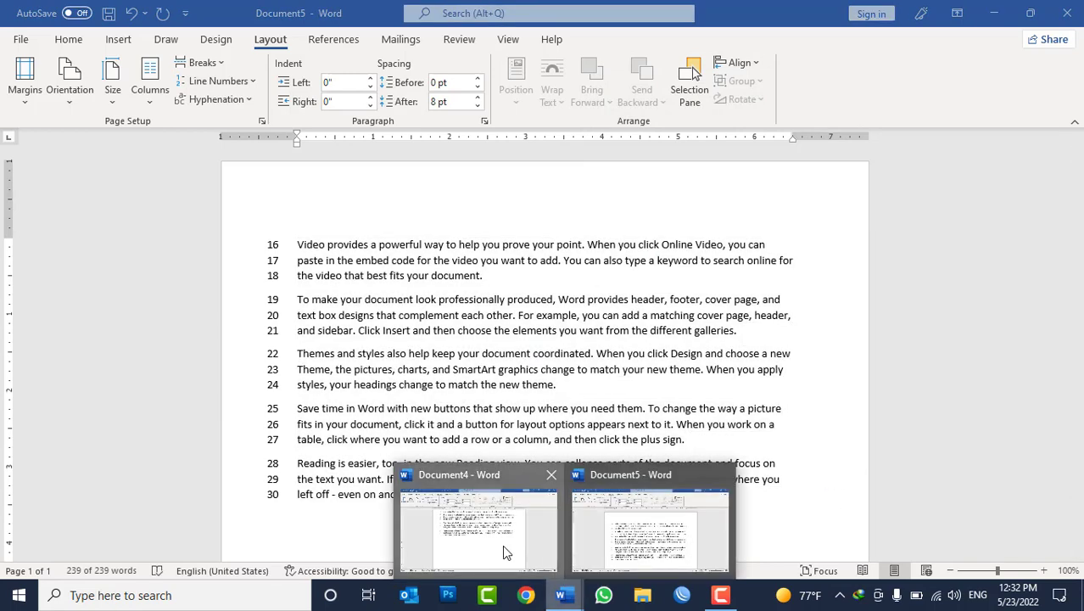
pyautogui.click(502, 552)
pyautogui.click(562, 593)
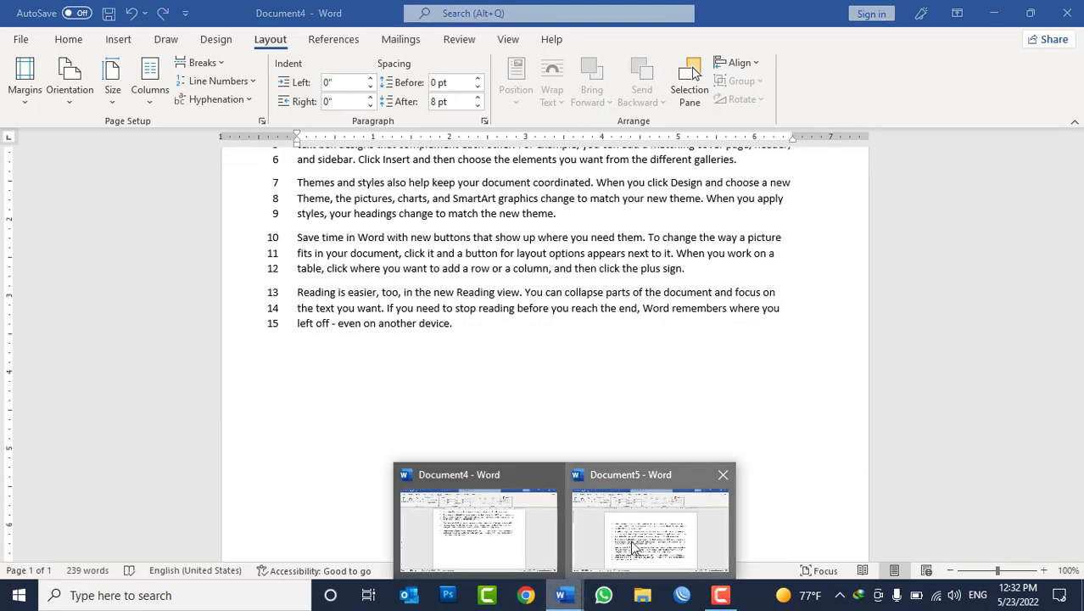
pyautogui.click(635, 496)
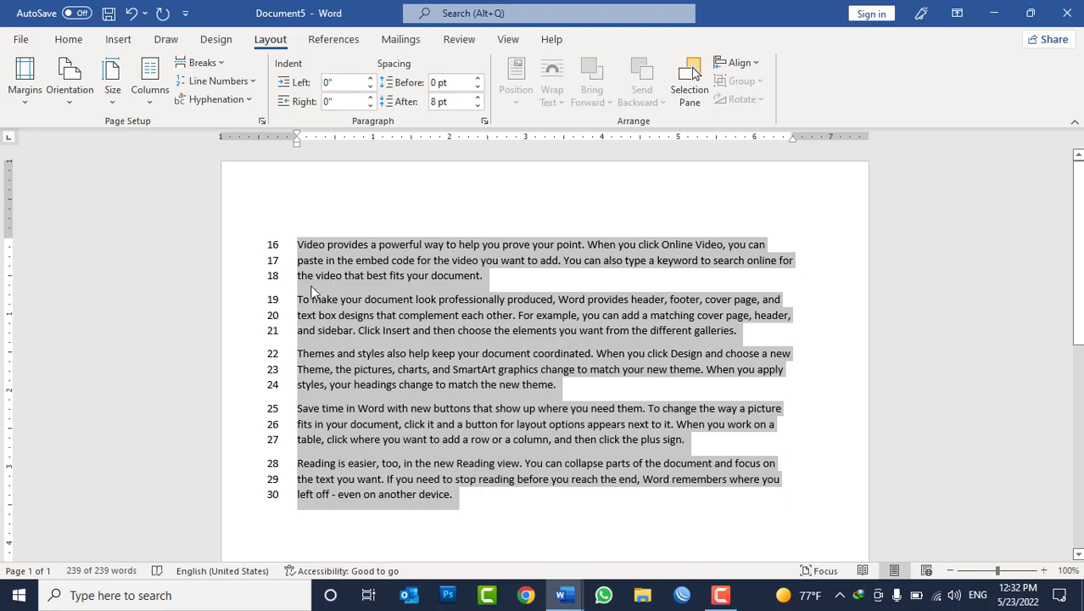
# Increase the line numbers' distance from the text in Document5 and apply it
pyautogui.click(216, 82)
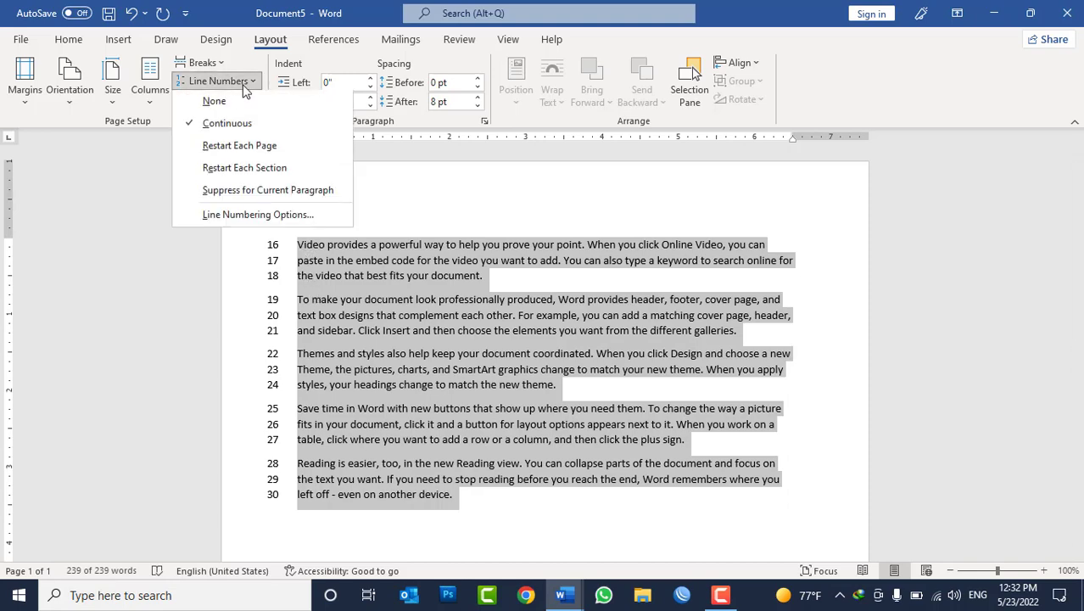
pyautogui.click(280, 220)
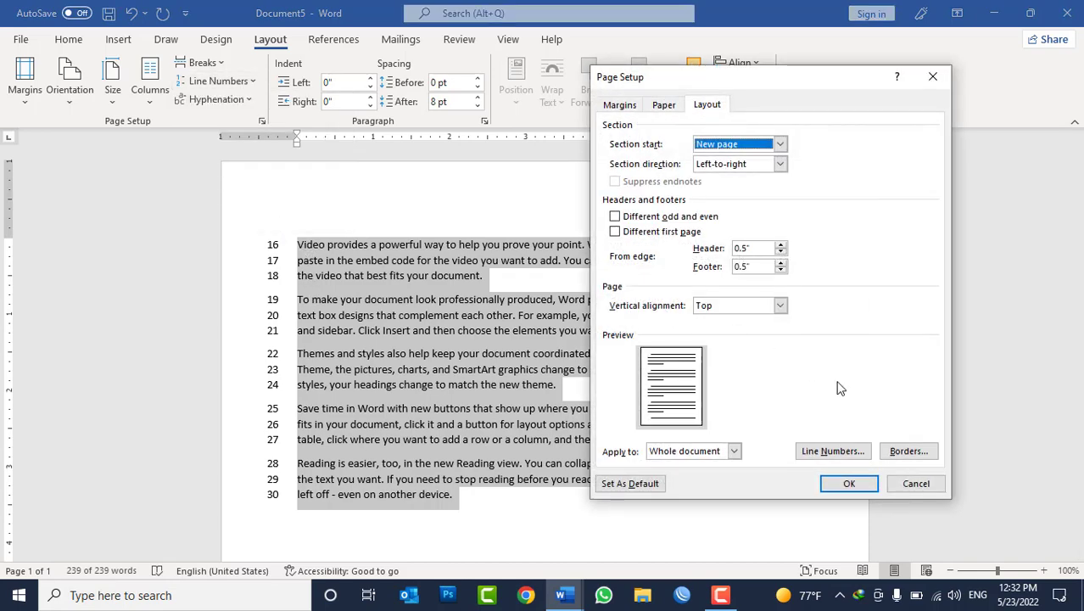
pyautogui.click(818, 445)
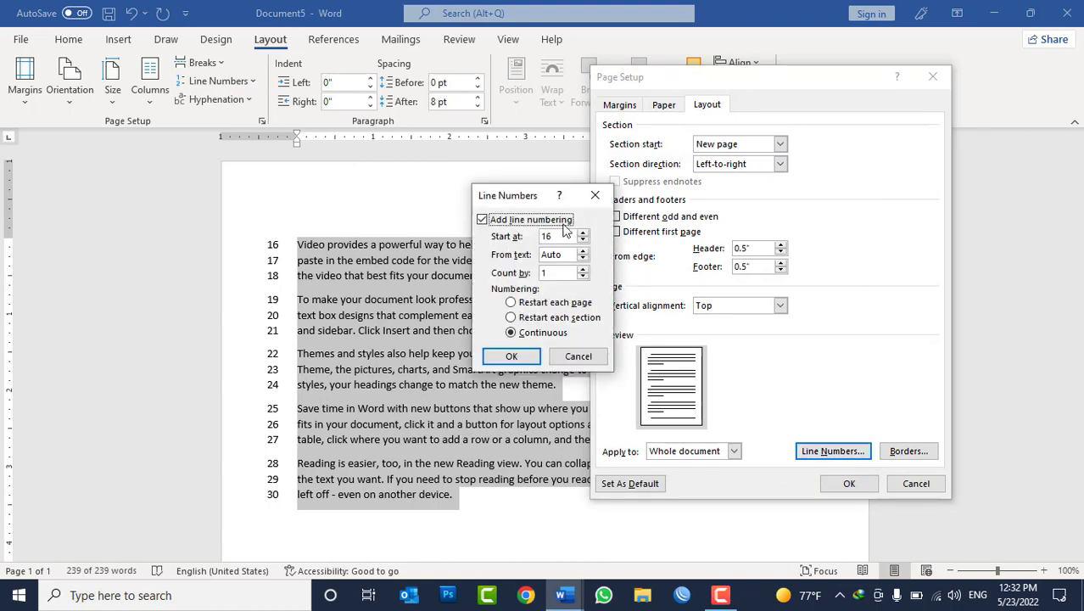
pyautogui.click(583, 252)
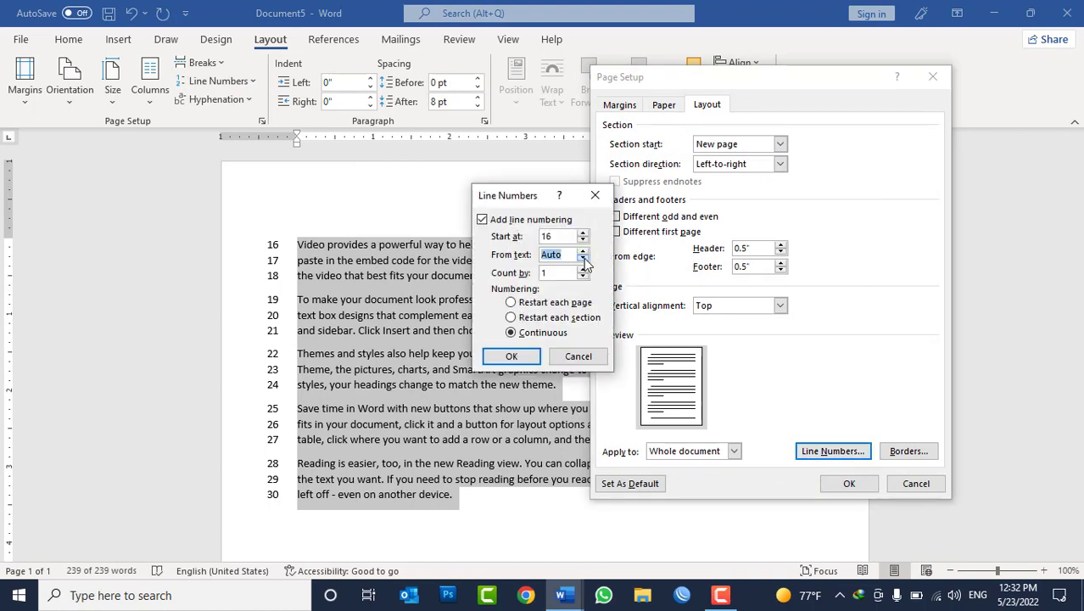
pyautogui.click(584, 252)
pyautogui.click(583, 252)
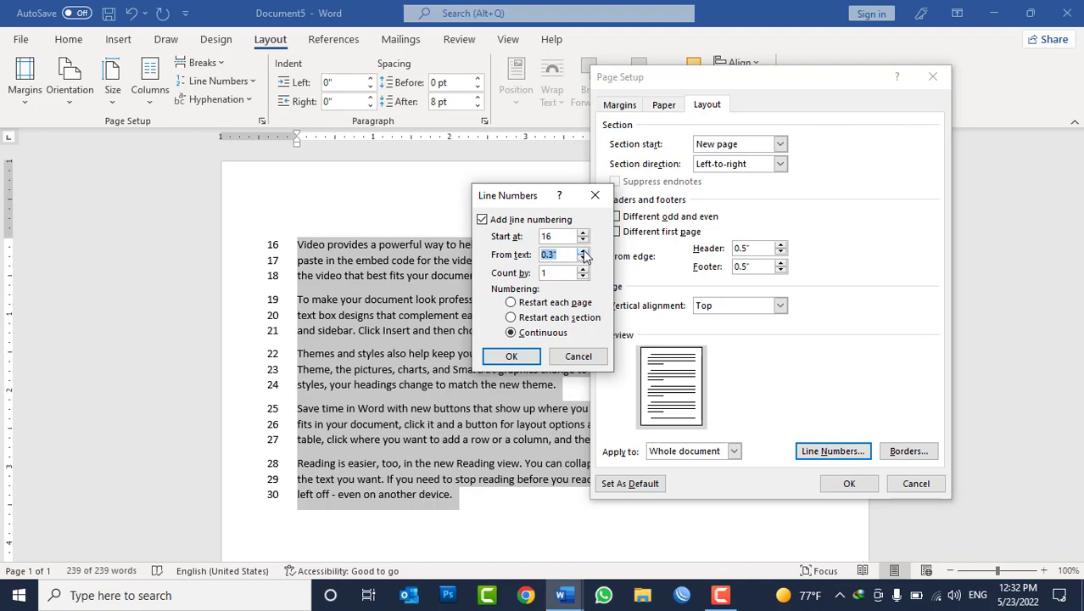
pyautogui.click(513, 357)
pyautogui.click(849, 484)
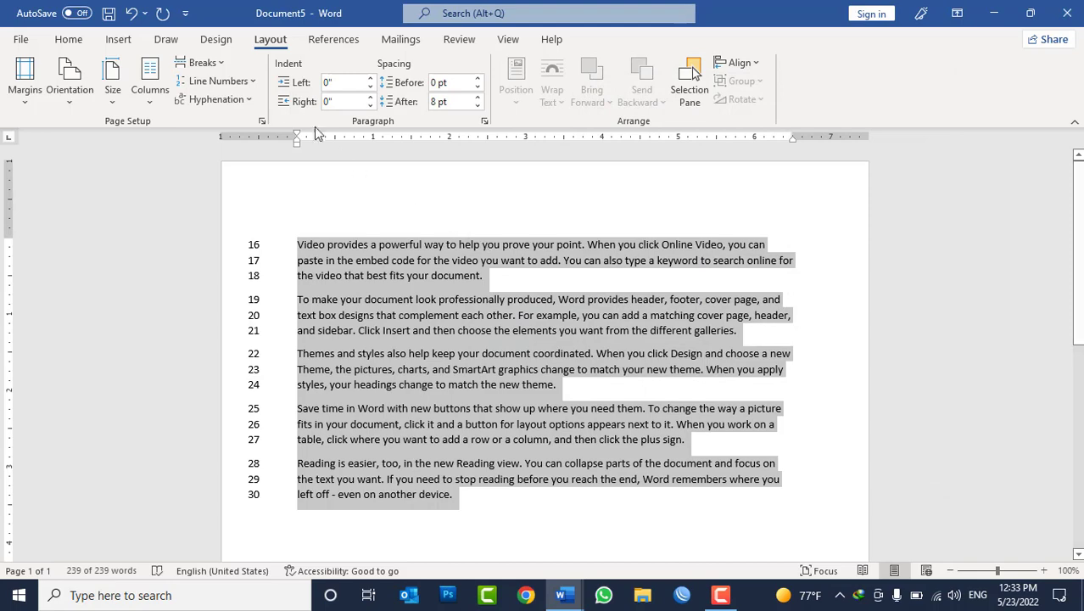
# Set the numbers' From text back to Auto and Count by 2, numbering every second line
pyautogui.click(218, 80)
pyautogui.click(289, 217)
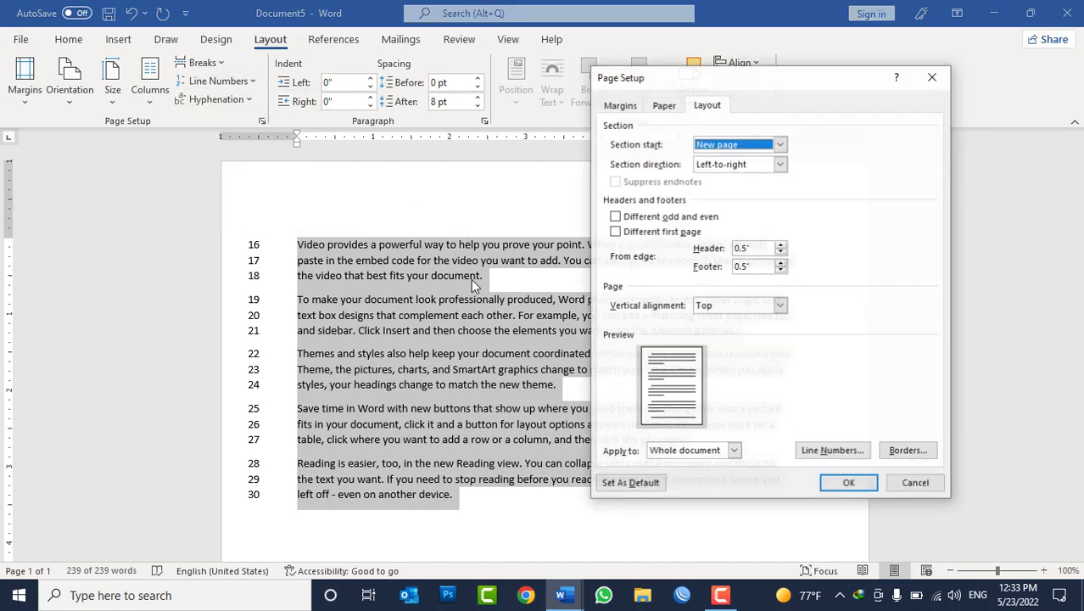
pyautogui.click(863, 452)
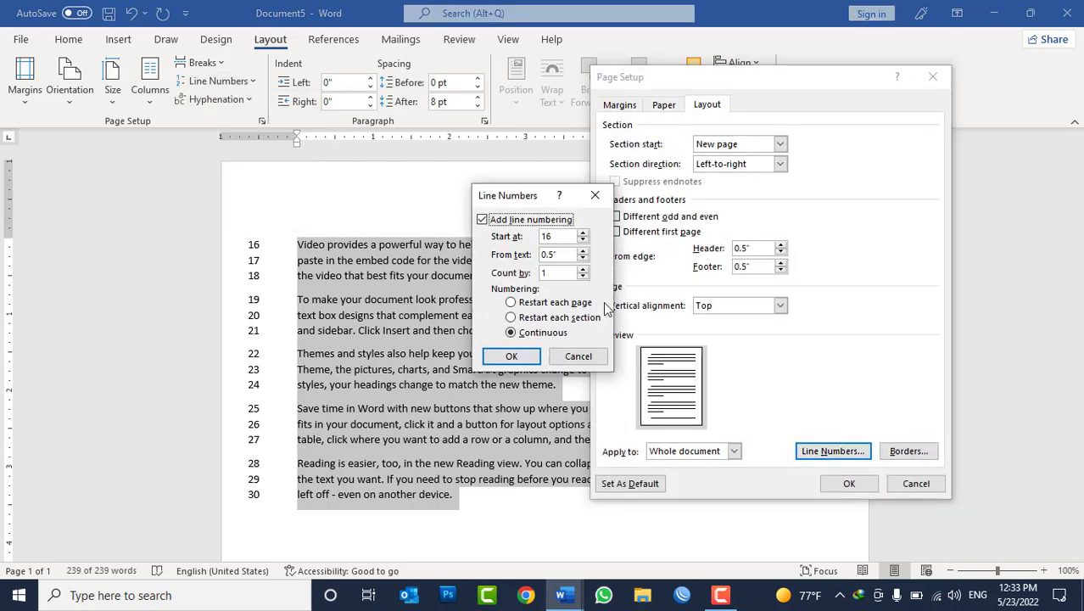
pyautogui.click(583, 258)
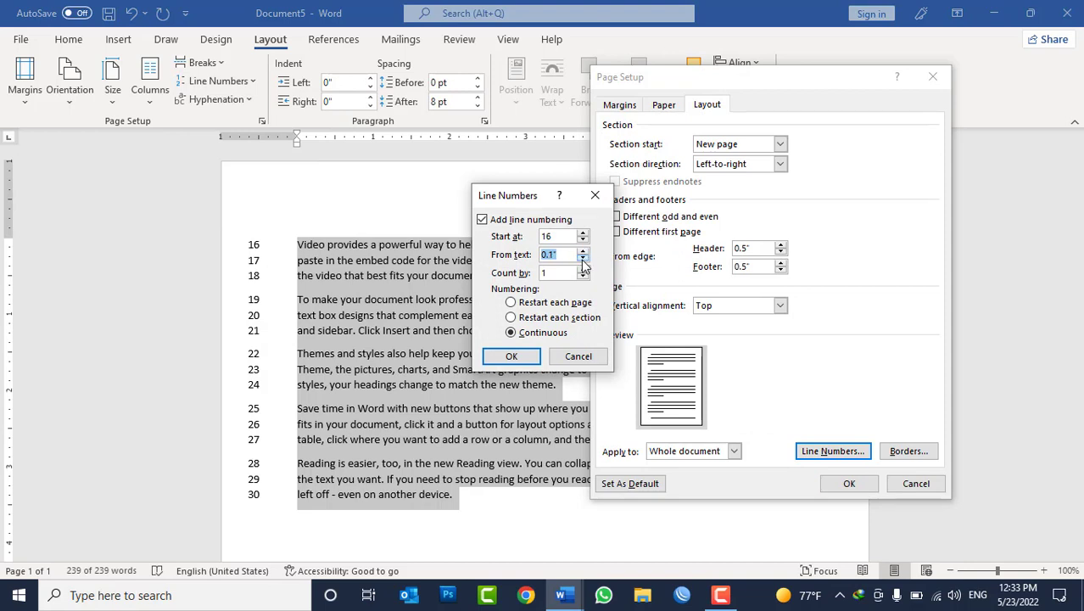
pyautogui.click(582, 260)
pyautogui.click(552, 272)
pyautogui.click(512, 355)
pyautogui.click(845, 484)
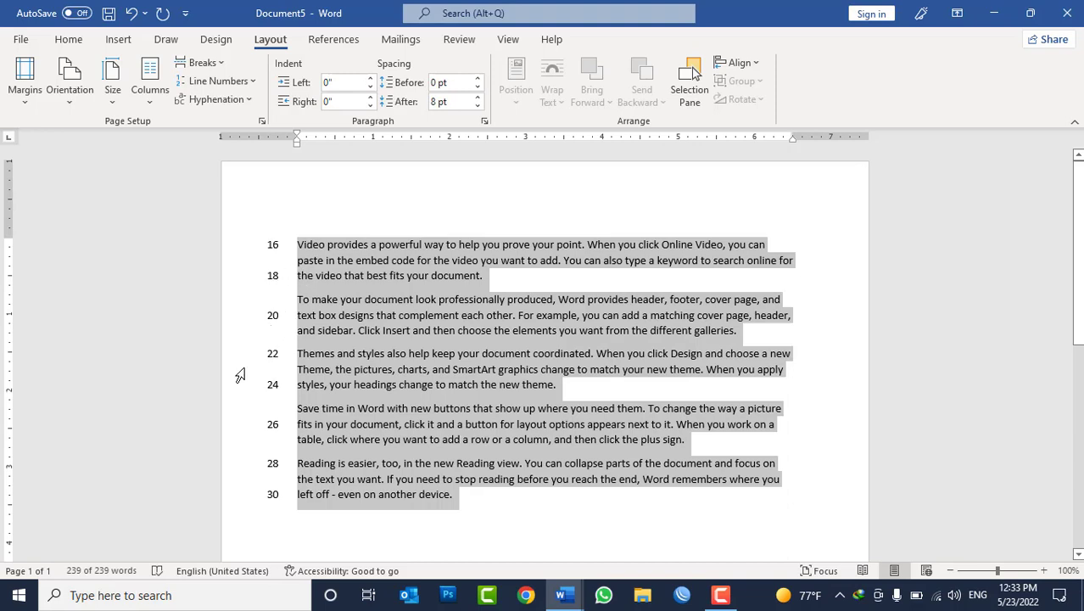
# Uncheck Add line numbering to remove all line numbers from Document5
pyautogui.click(252, 82)
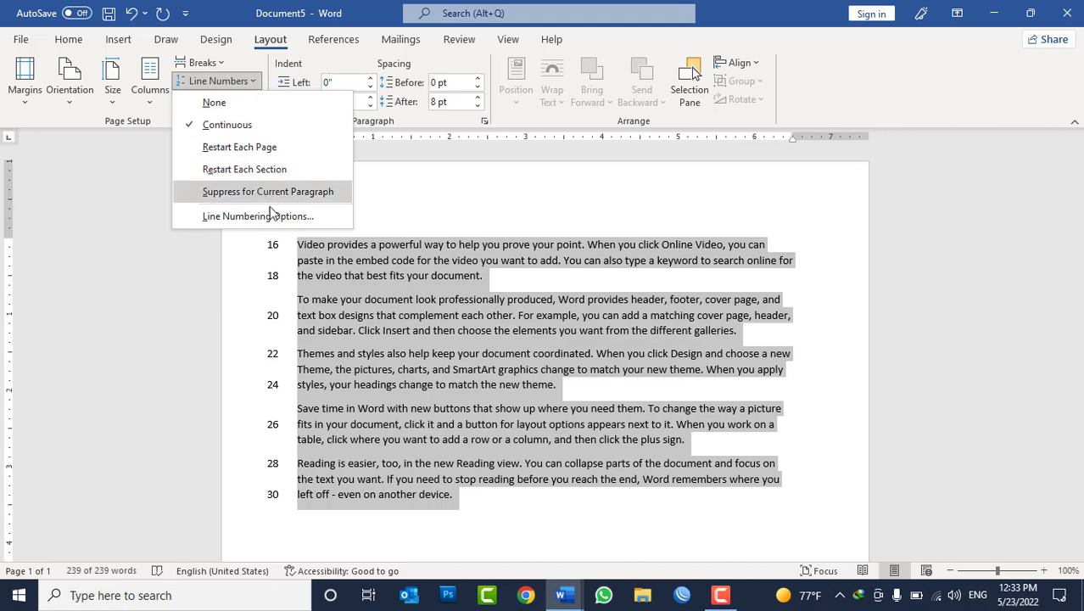
pyautogui.click(254, 217)
pyautogui.click(831, 450)
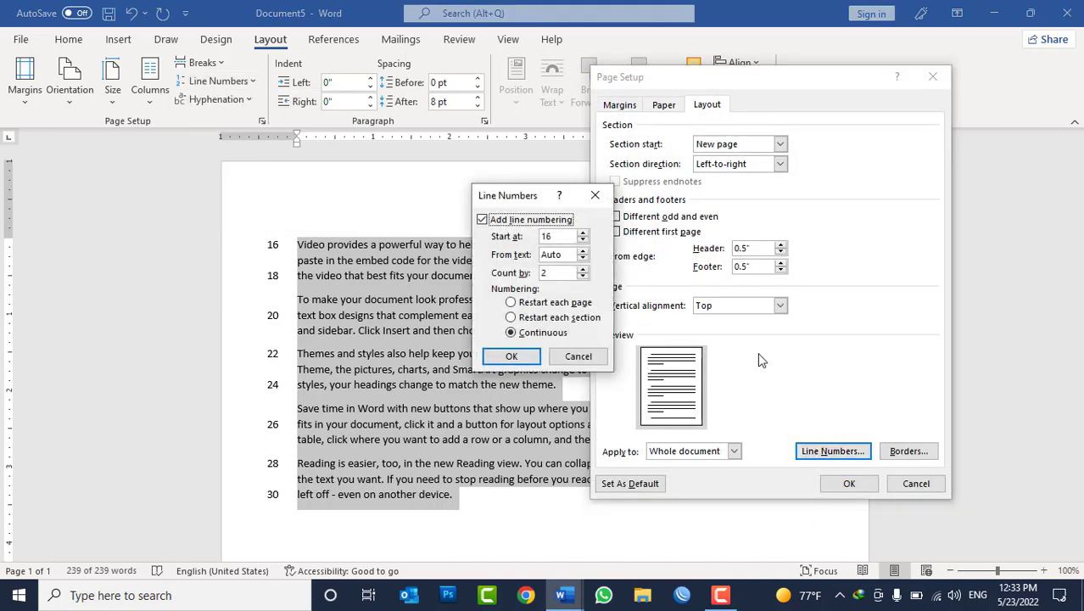
pyautogui.click(554, 237)
pyautogui.click(533, 220)
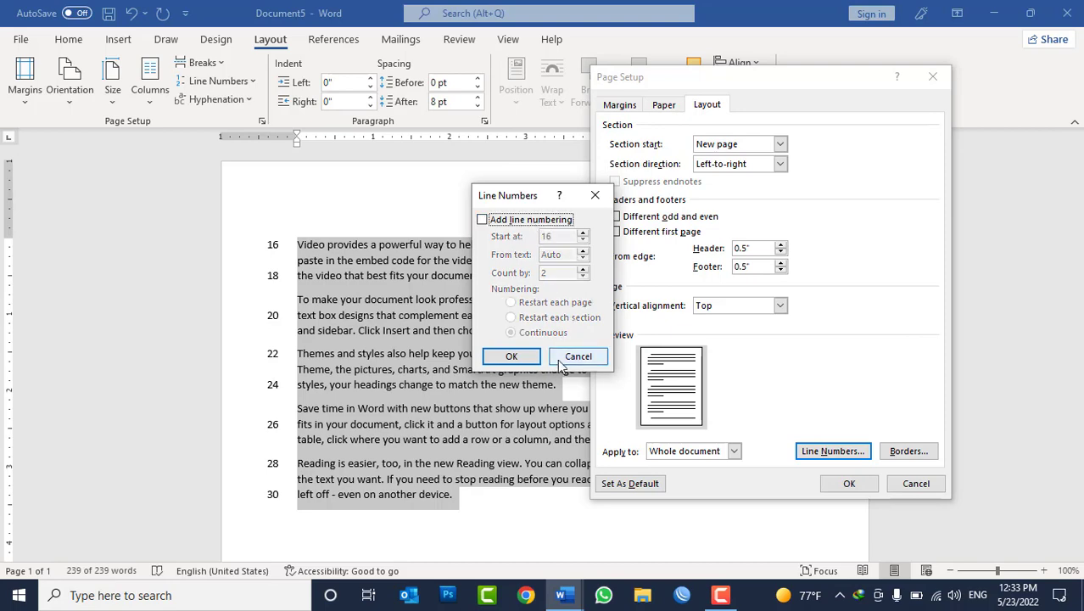
pyautogui.click(511, 356)
pyautogui.click(848, 482)
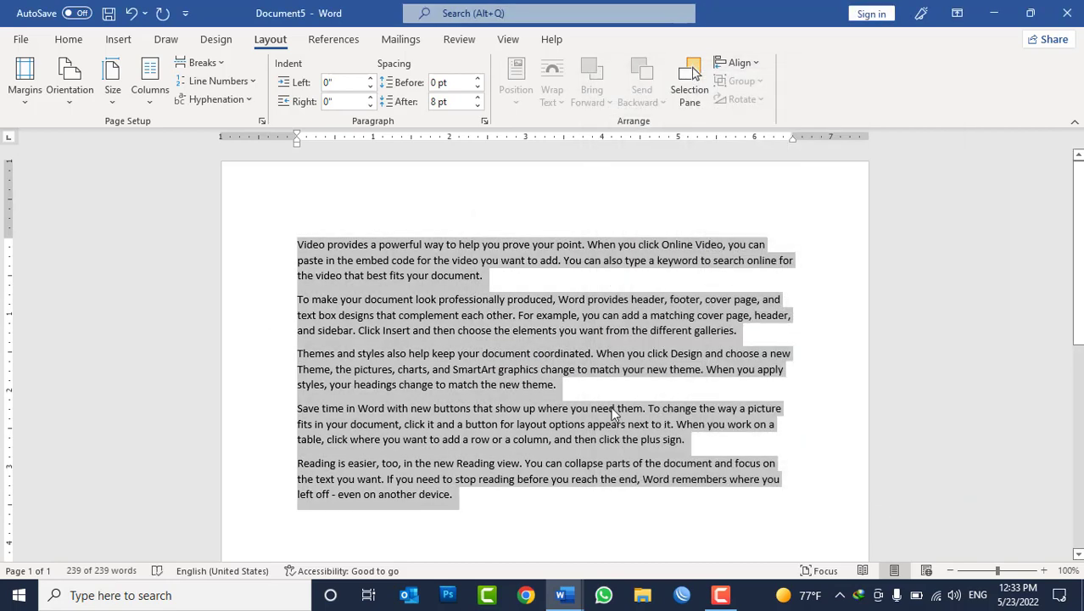
# Scroll through Document5, then minimize it to bring back Document4 with lines numbered to 15
pyautogui.scroll(-1, 615, 404)
pyautogui.scroll(-5, 616, 404)
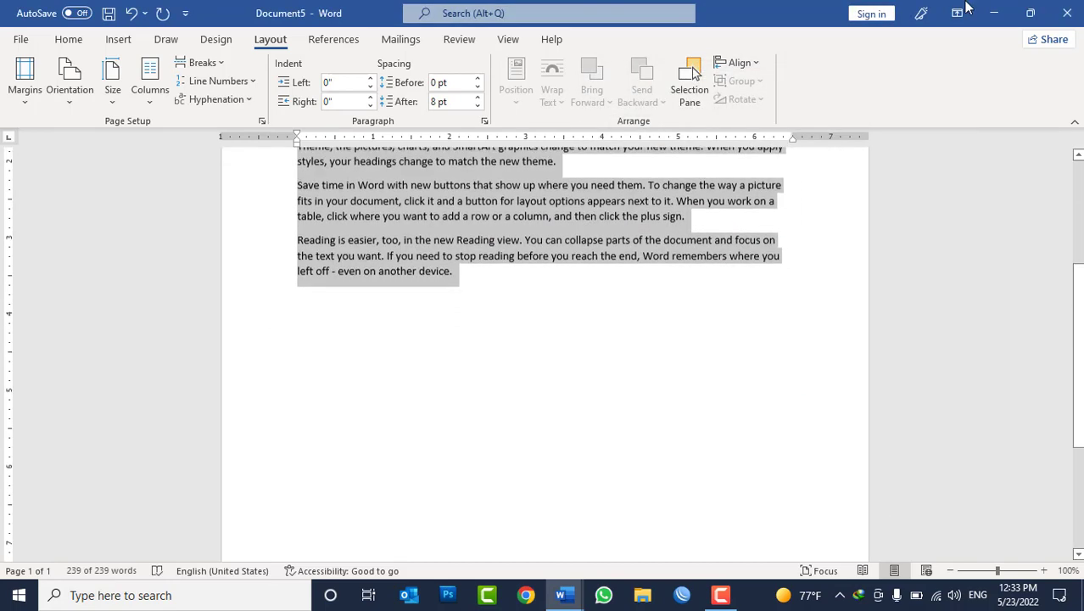
pyautogui.click(994, 12)
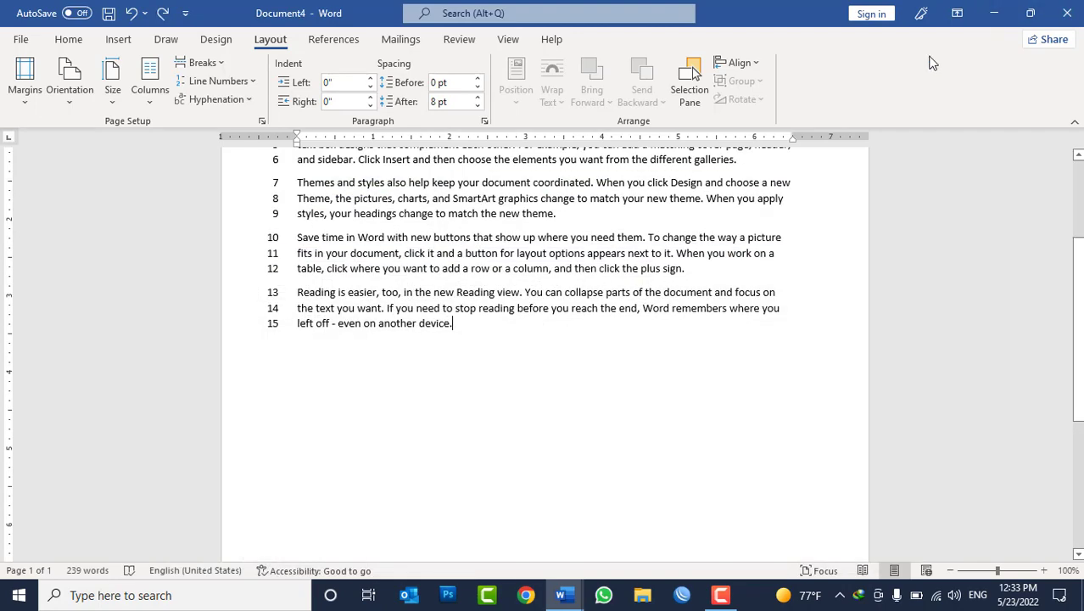